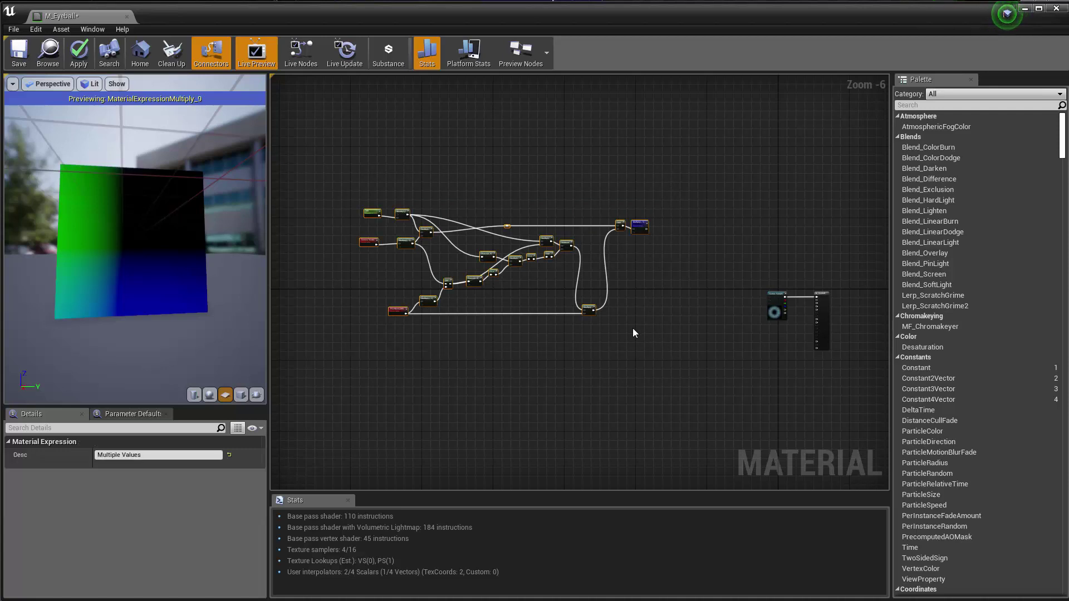
Wrap the selected refraction nodes in a comment box.
scroll(546, 270, up, 2)
scroll(545, 271, down, 1)
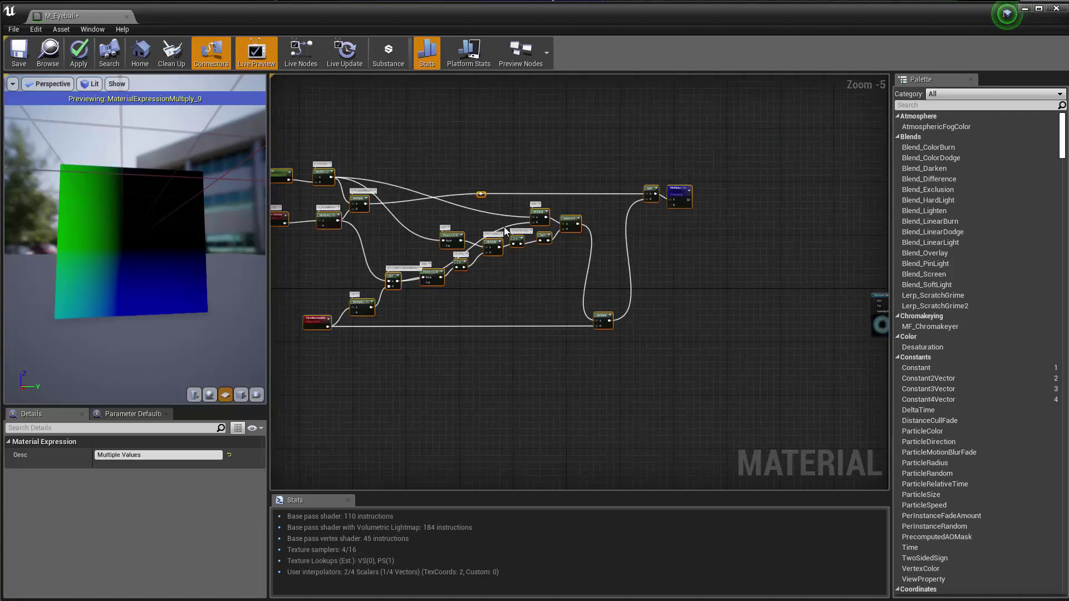
key(c)
Title the new comment box around the refraction nodes Refracted_Camera_ray.
right_drag(492, 205, 603, 228)
scroll(569, 259, up, 4)
scroll(569, 258, up, 1)
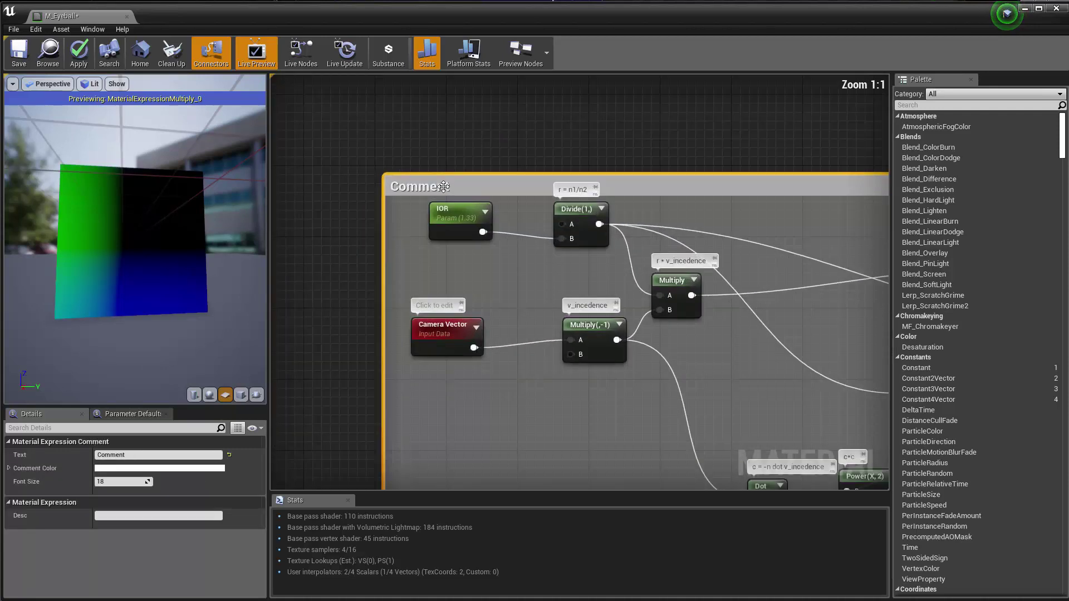
double_click(431, 187)
text(R)
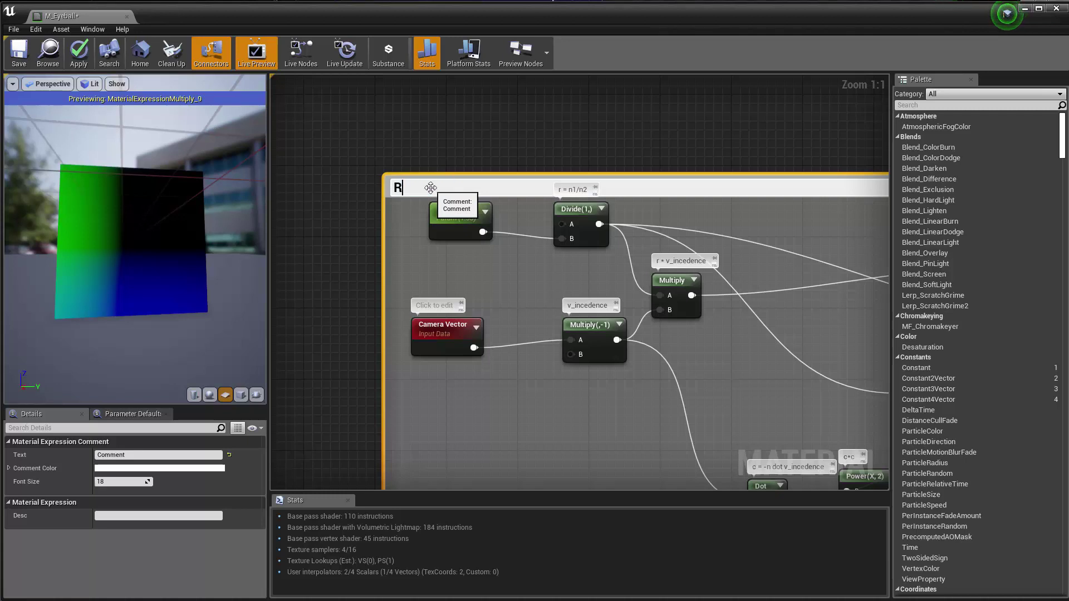
key(BackSpace)
text(Fre)
key(BackSpace)
text(Refracted Camera)
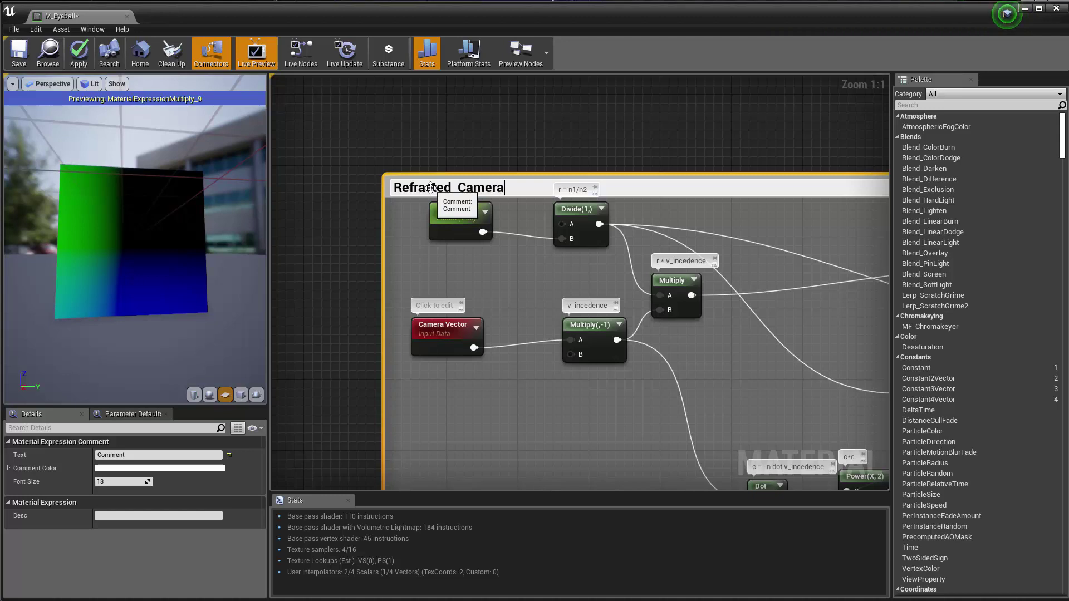
text(_ray)
key(Return)
scroll(456, 139, down, 2)
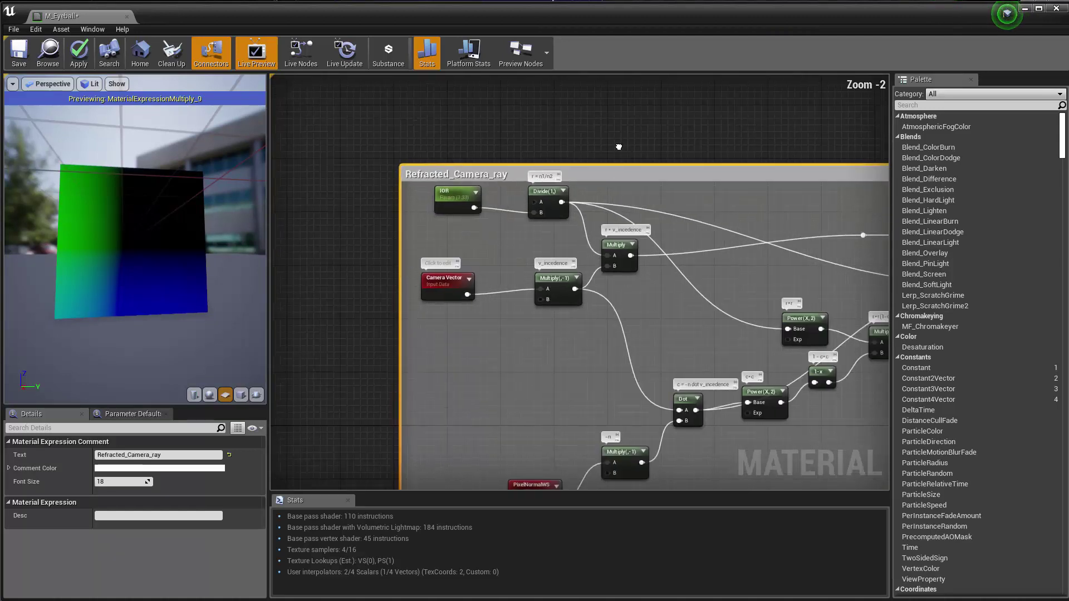
right_drag(619, 147, 481, 139)
scroll(577, 167, down, 3)
right_drag(684, 303, 464, 320)
scroll(703, 209, up, 3)
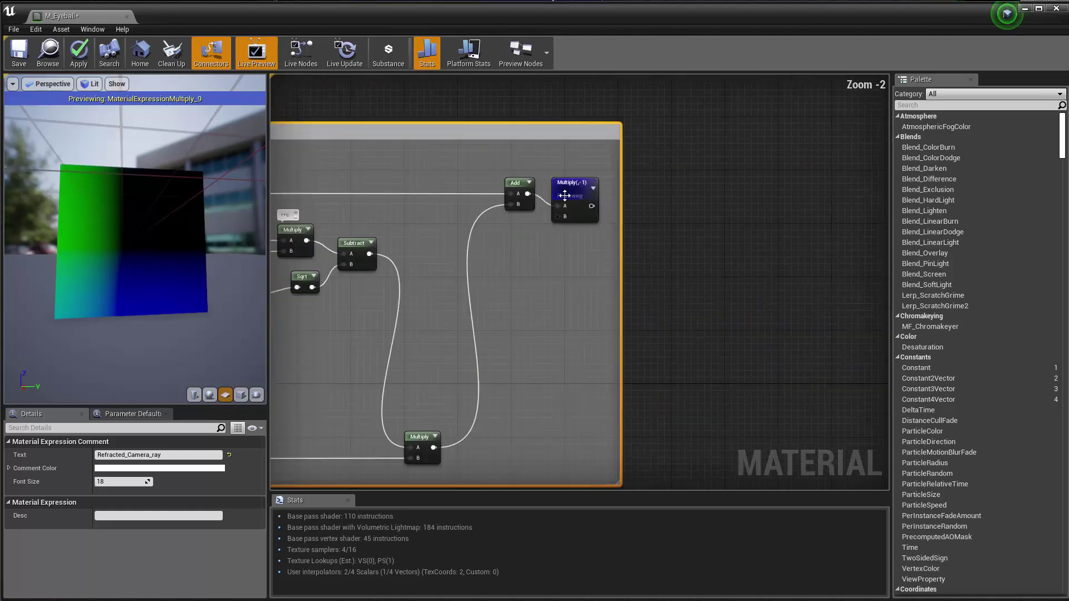
scroll(590, 238, down, 4)
scroll(569, 296, up, 2)
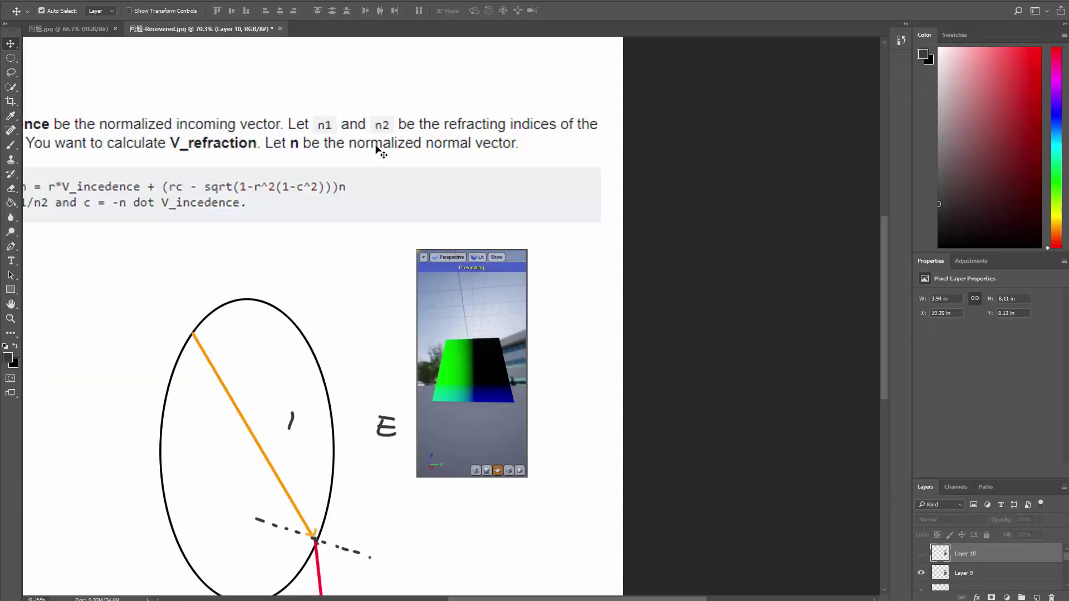
Switch to the refraction diagram in Photoshop and select Layer 7, which holds the orange and red rays.
alt+scroll(447, 287, down, 2)
drag(447, 286, 578, 228)
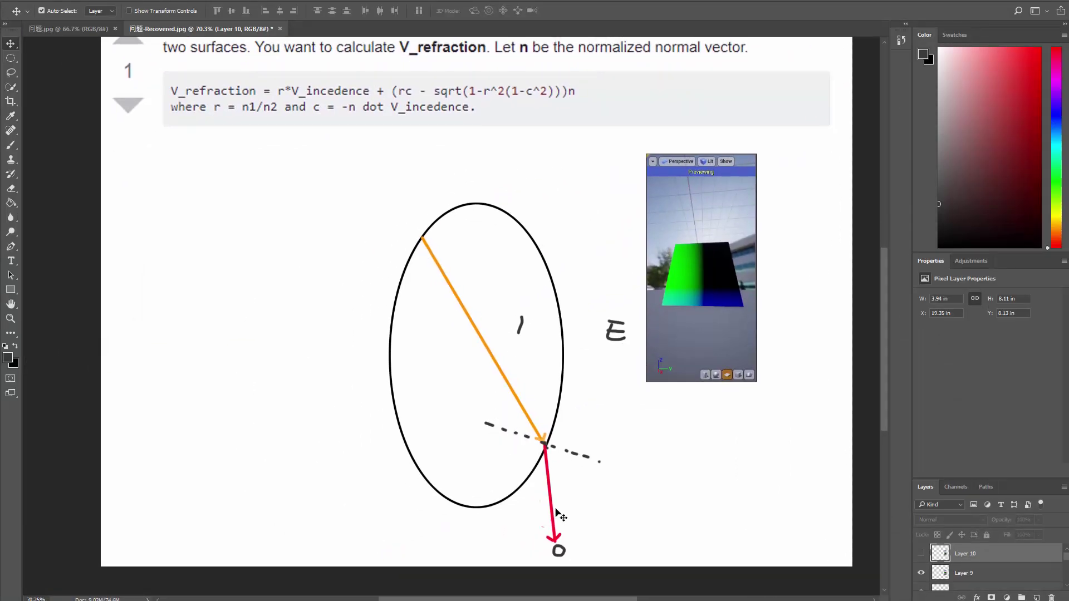
alt+scroll(542, 448, up, 1)
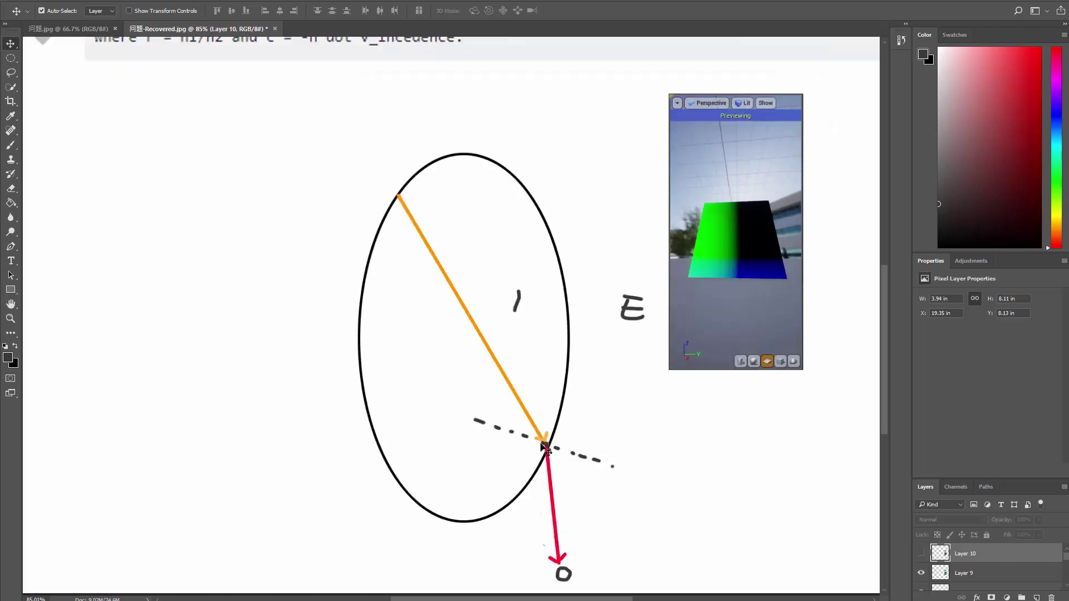
click(544, 449)
alt+scroll(545, 450, down, 1)
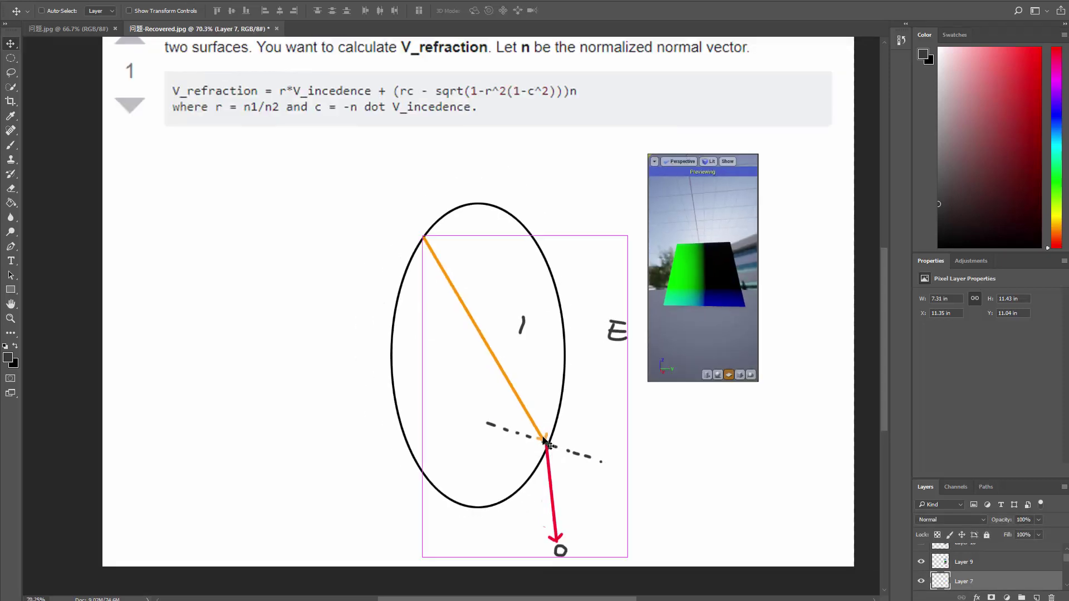
Try rotating the ray layer counterclockwise about the point where the orange and red rays meet.
key(ctrl+t)
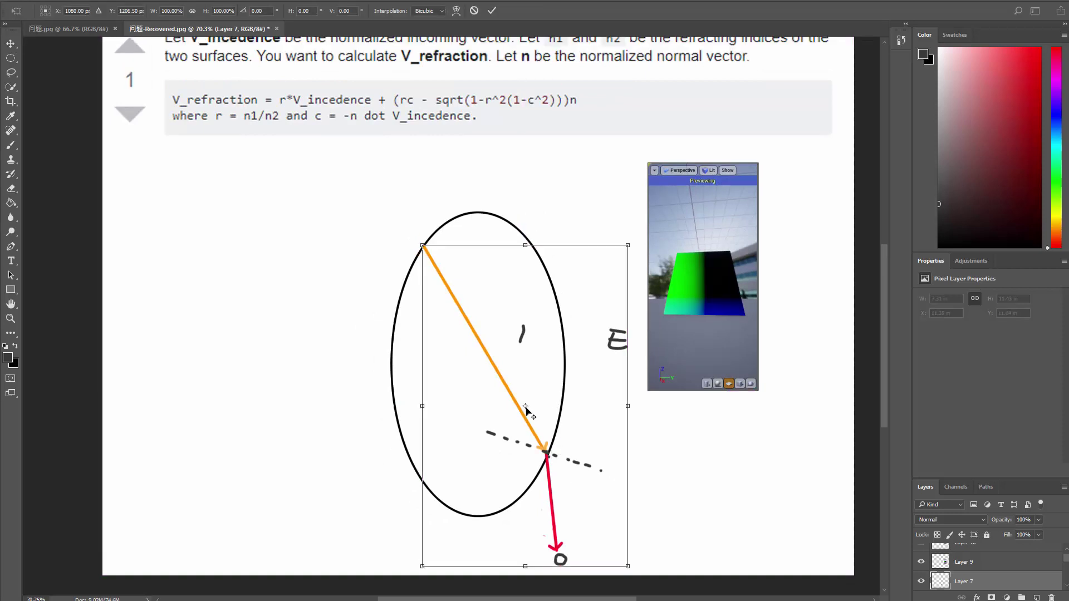
drag(525, 405, 546, 455)
drag(644, 568, 656, 480)
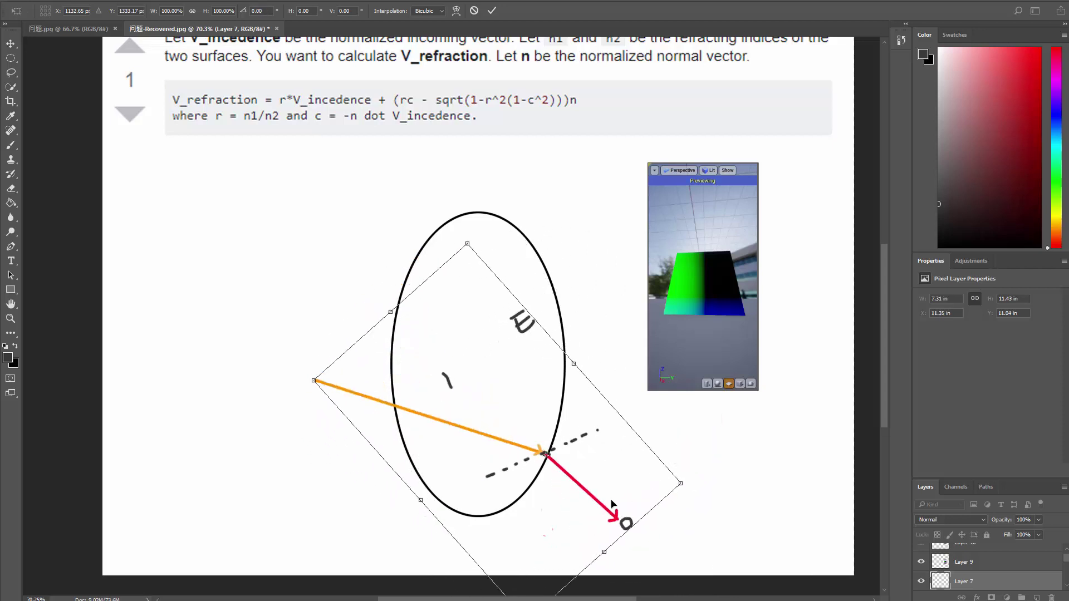
key(ctrl+z)
alt+scroll(588, 493, up, 4)
key(Return)
Erase the dashed normal line that passes through the point where the two rays meet.
key(e)
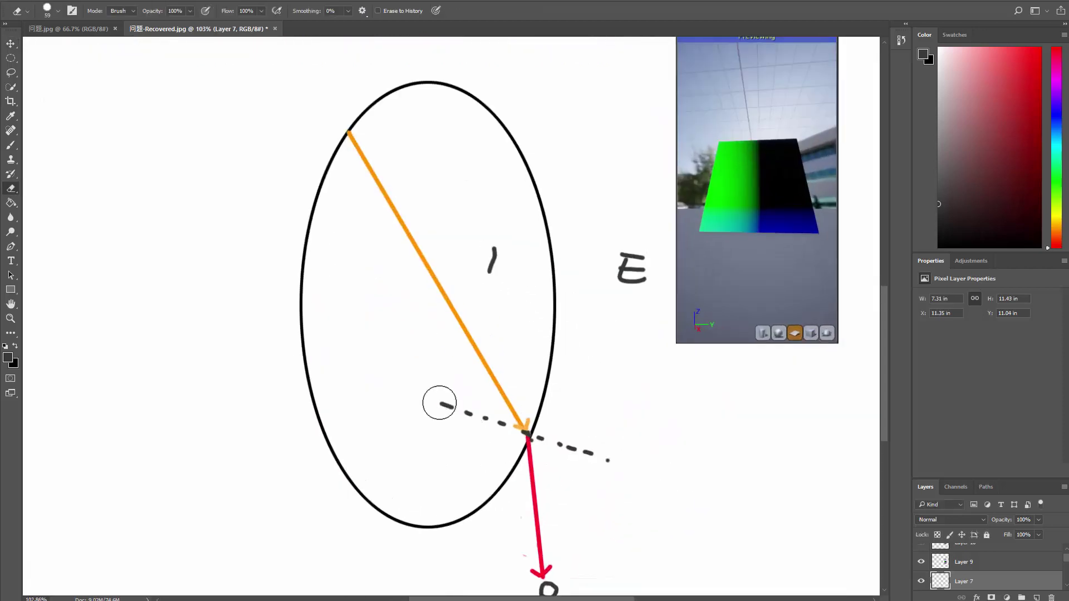
mouse_move(437, 402)
mouse_down()
mouse_move(500, 436)
mouse_move(606, 453)
mouse_up()
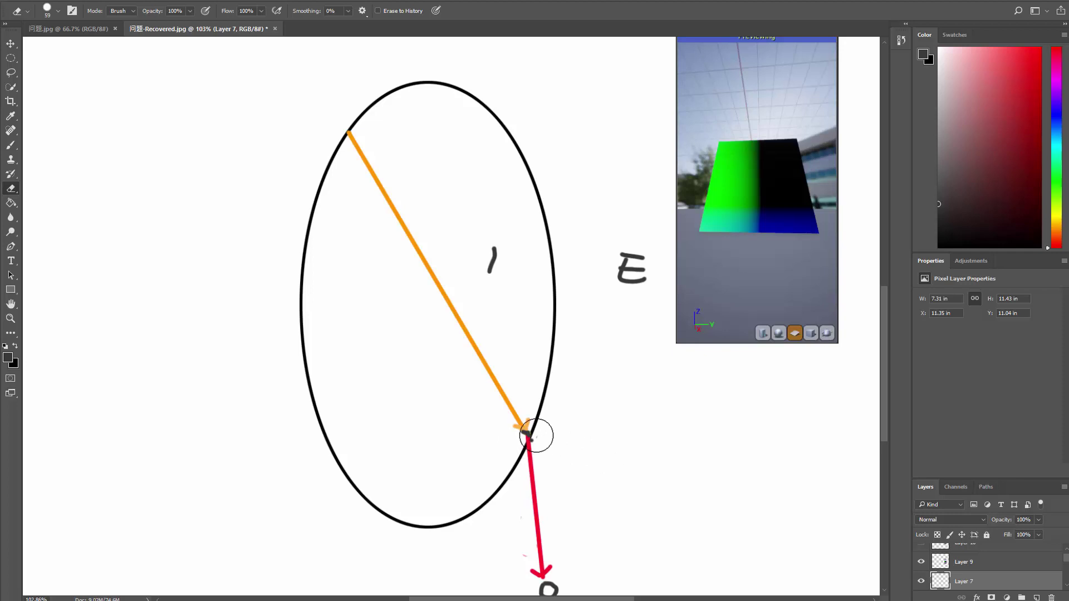
Add a new layer and draw a green horizontal line about 5.1 in long from the refraction point to the ellipse's opposite edge.
key(b)
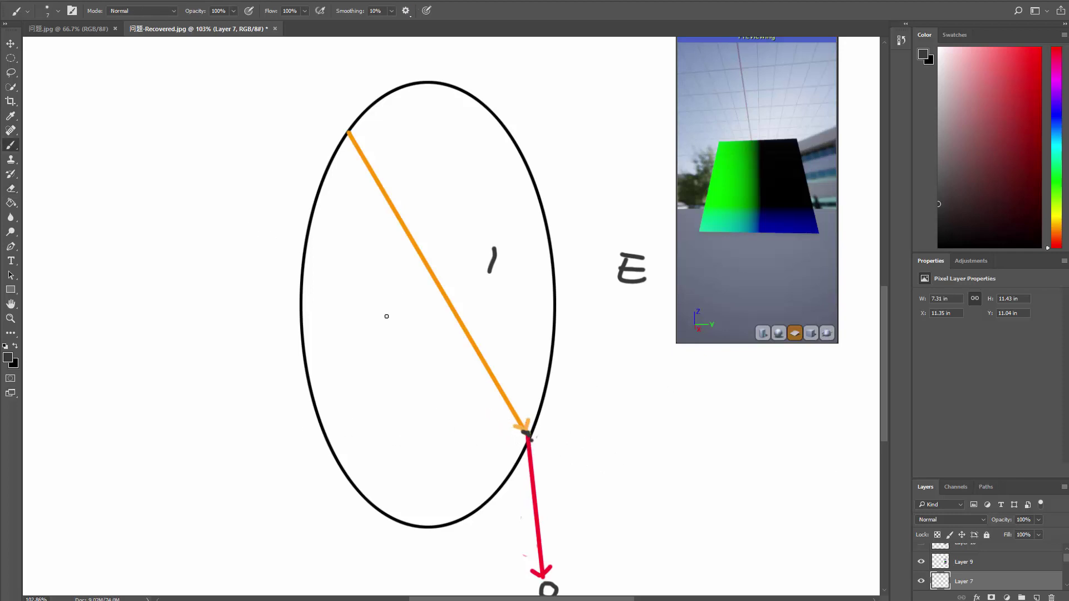
key(ctrl+shift+n)
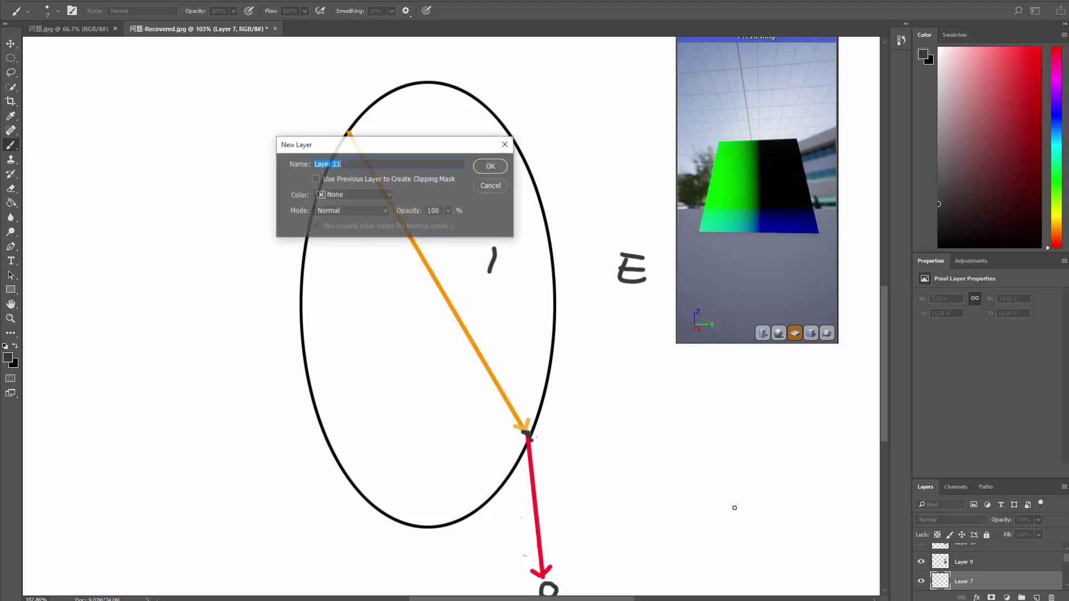
key(Return)
click(1060, 181)
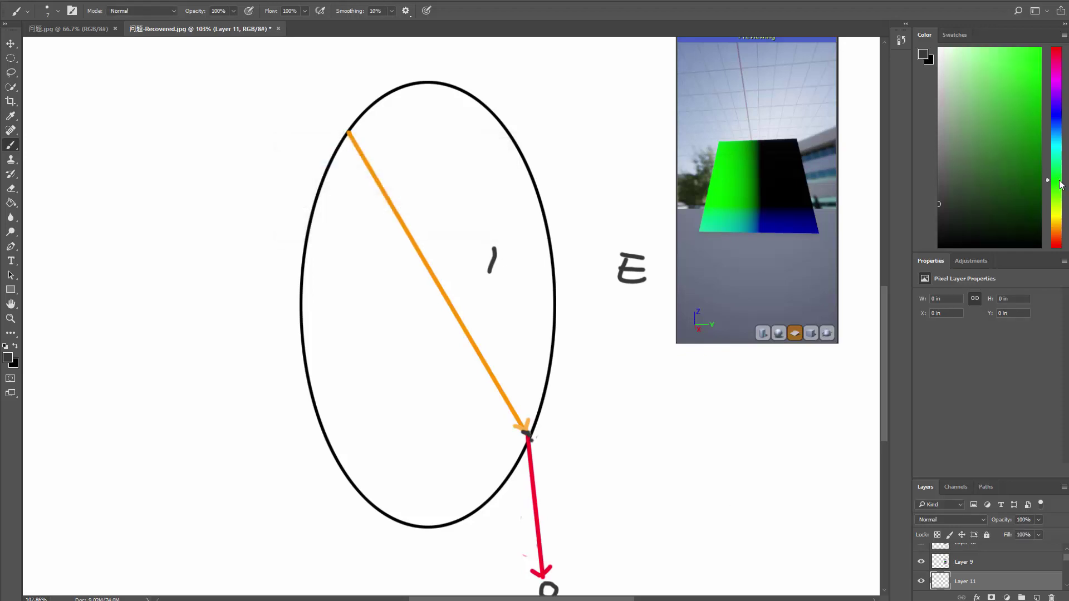
click(1038, 143)
click(527, 436)
shift+click(322, 434)
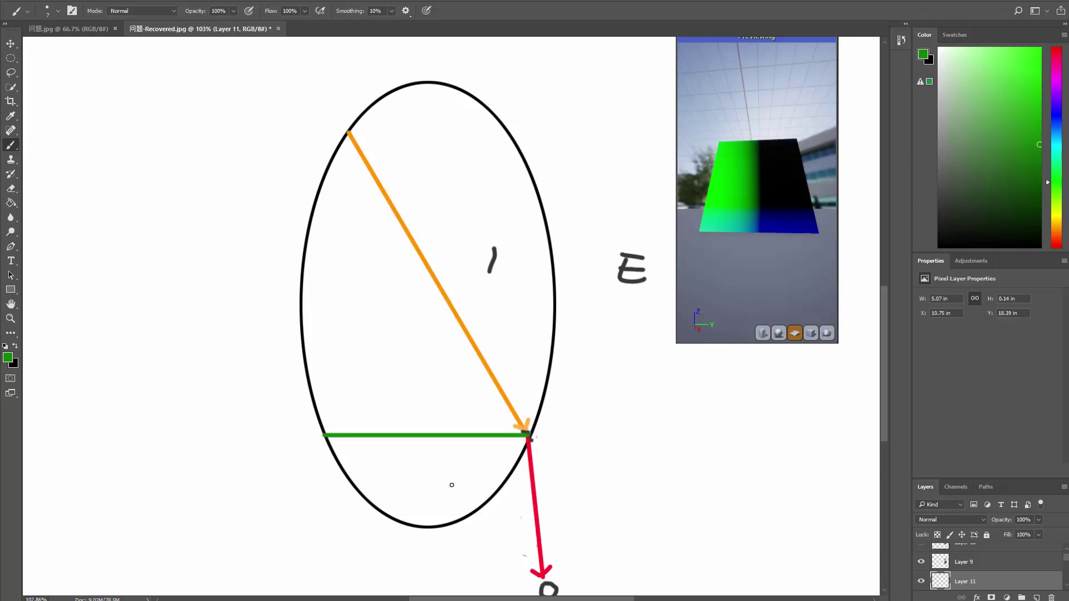
Erase evenly spaced gaps in the green horizontal line to make it dashed.
key(e)
alt+right_drag(361, 424, 350, 427)
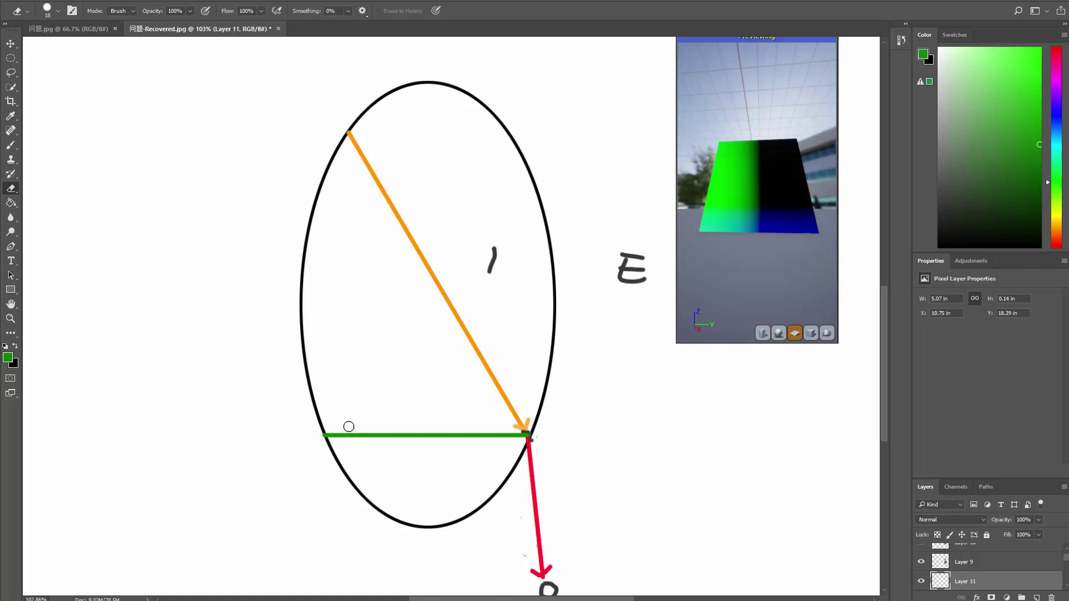
mouse_move(348, 428)
mouse_down()
mouse_move(365, 445)
mouse_move(396, 445)
mouse_up()
mouse_move(416, 427)
mouse_down()
mouse_move(433, 445)
mouse_move(502, 446)
mouse_up()
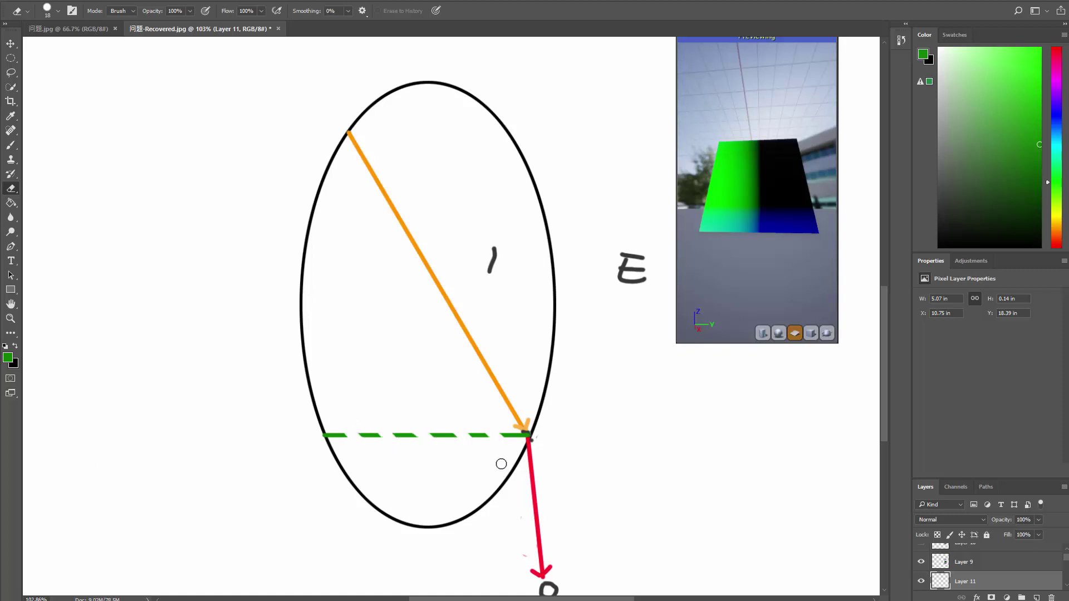
Set the brush colour to a bright saturated blue, discarding the darker blue trial stroke.
click(1058, 116)
key(b)
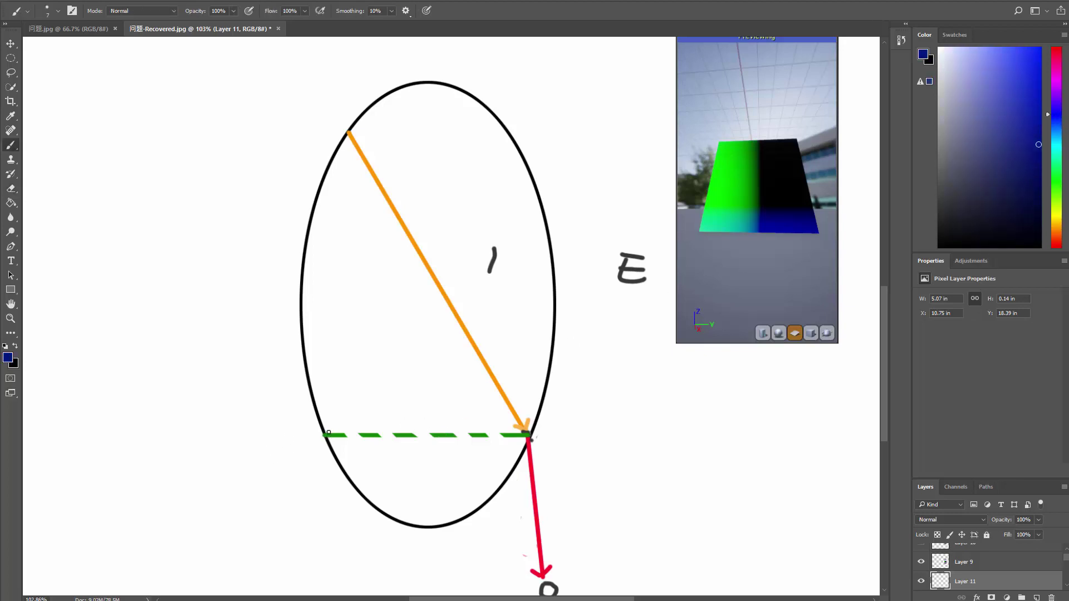
shift+click(365, 421)
key(ctrl+z)
click(1040, 49)
key(ctrl+z)
mouse_move(344, 426)
mouse_down()
mouse_move(364, 420)
mouse_move(332, 429)
mouse_move(374, 413)
mouse_move(375, 422)
mouse_up()
key(ctrl+z)
shift+click(379, 417)
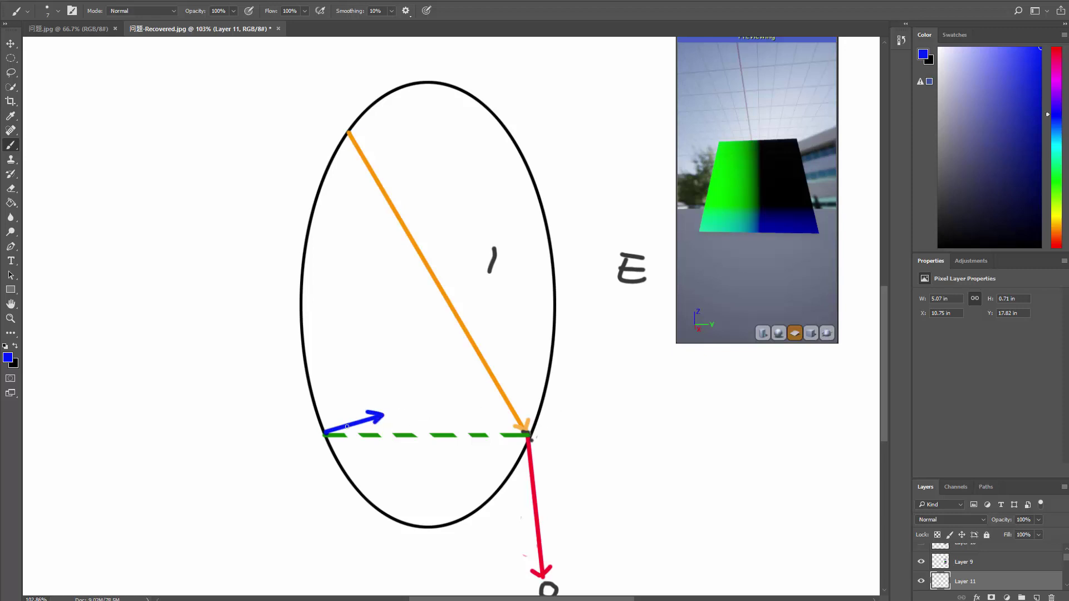
key(ctrl+z)
key(ctrl+z)
key(ctrl+z)
Draw a blue line rising from the green line's far end to beyond the ellipse, spanning about 6.8 in, and erase gaps to dash it.
shift+click(601, 358)
key(e)
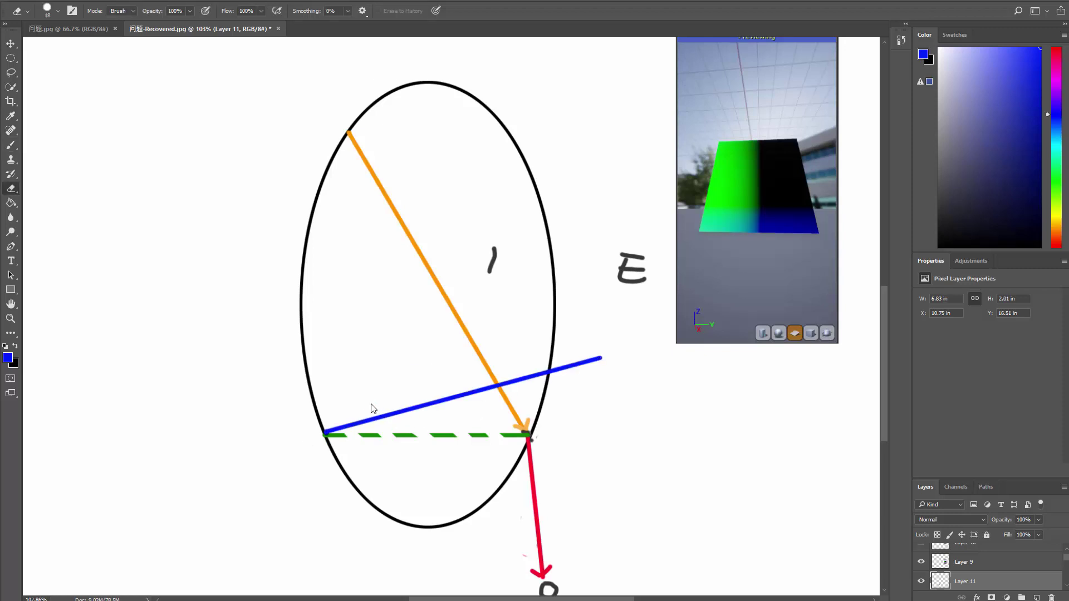
alt+right_drag(372, 409, 367, 409)
click(450, 399)
click(474, 392)
Add an arrowhead near the dashed blue line's start and draw a second blue line rising outward from the refraction point.
key(b)
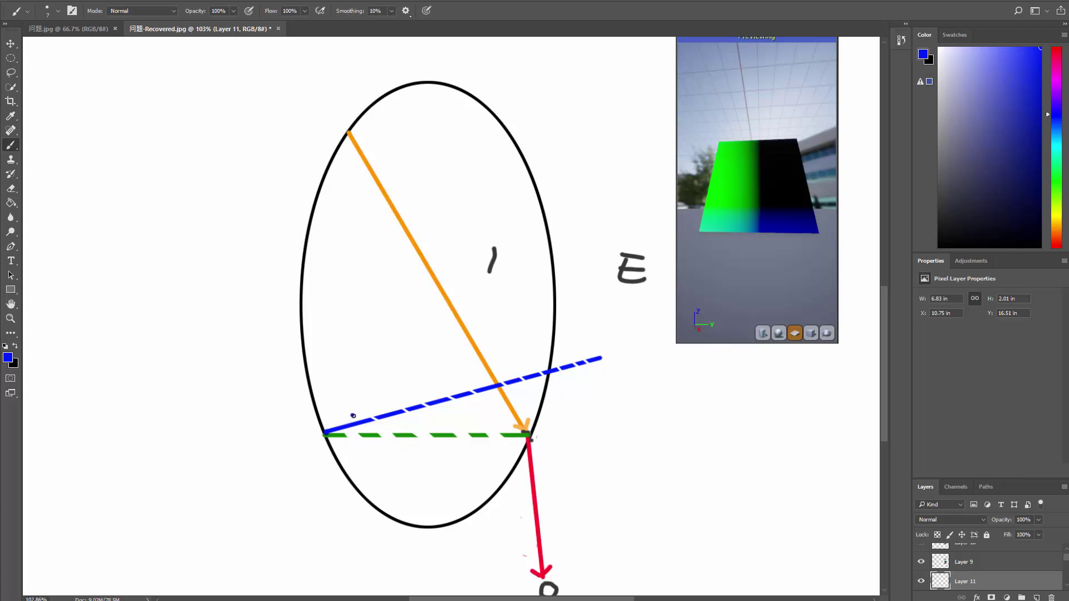
key(ctrl+z)
shift+click(812, 379)
key(ctrl+z)
shift+click(776, 381)
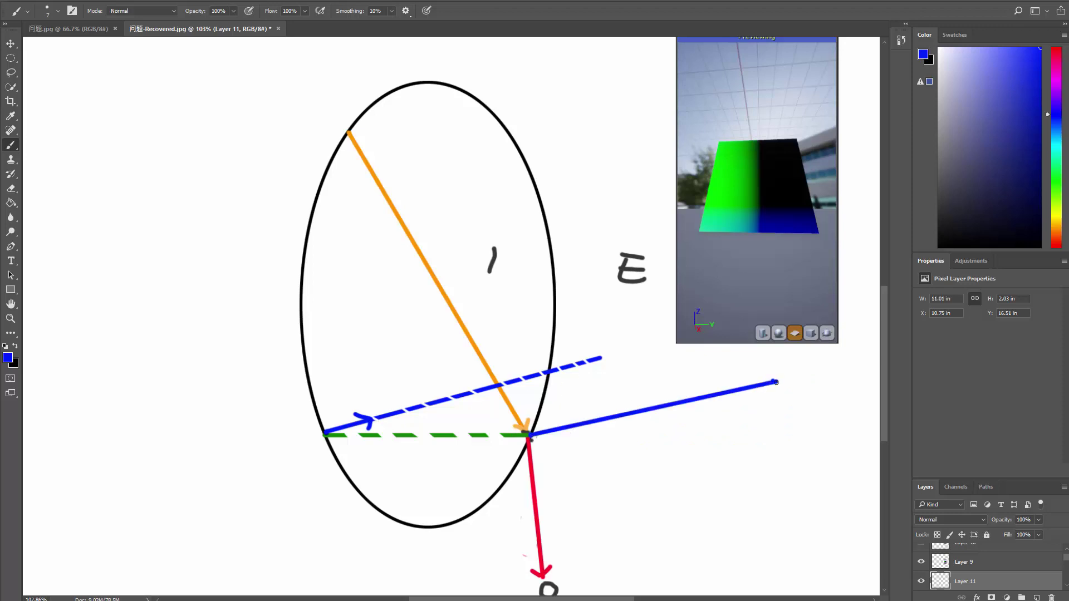
Erase small gaps along the second blue line outside the ellipse to make it dashed.
key(e)
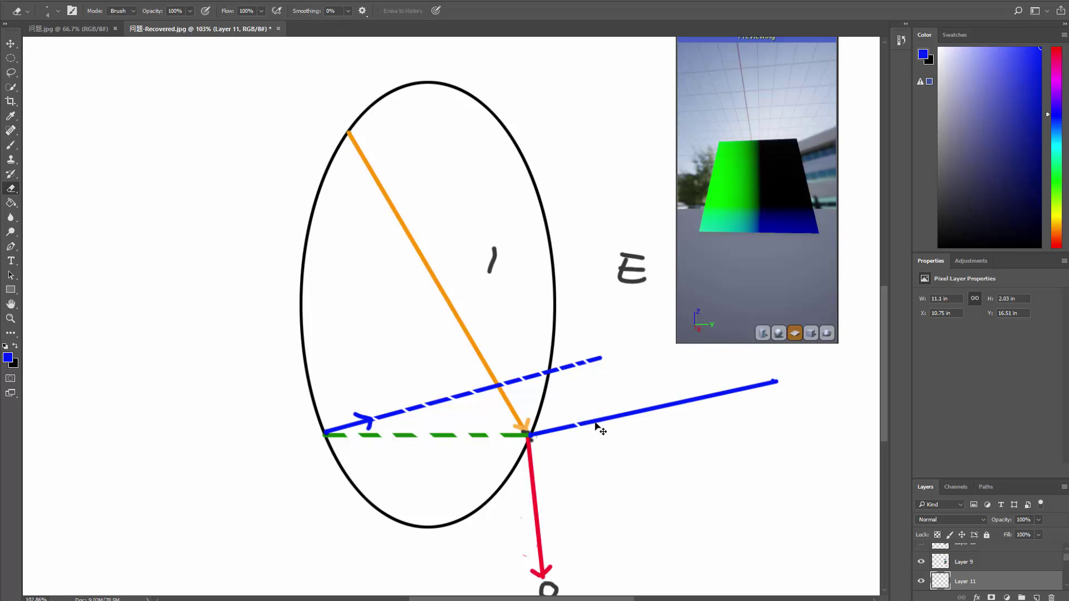
mouse_move(566, 424)
alt+right_down()
mouse_move(579, 426)
mouse_move(561, 423)
alt+right_up()
alt+right_drag(557, 423, 562, 423)
click(563, 427)
click(593, 421)
click(619, 415)
click(655, 408)
click(695, 399)
click(741, 390)
click(757, 386)
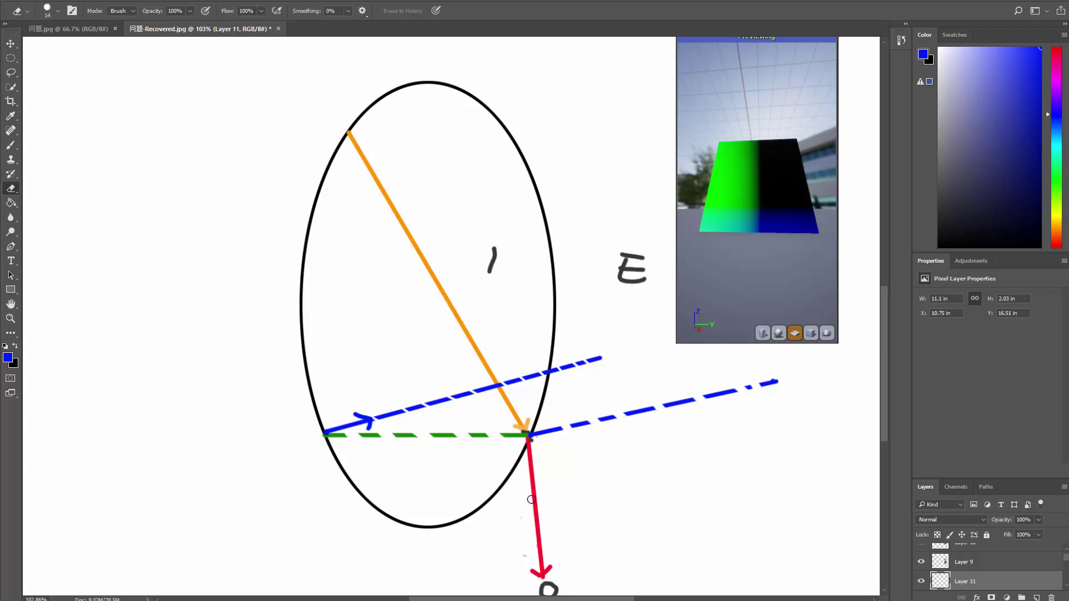
Try rotating the orange and red ray layer about the refraction point, to about -18.6° and then further counterclockwise.
key(v)
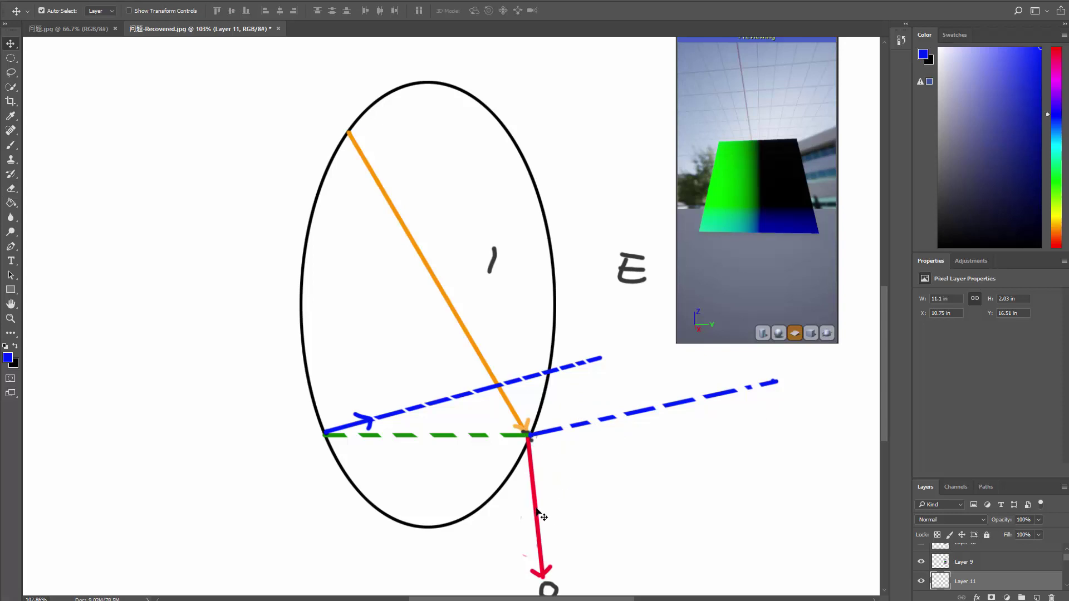
drag(533, 432, 540, 432)
key(ctrl+z)
key(ctrl+t)
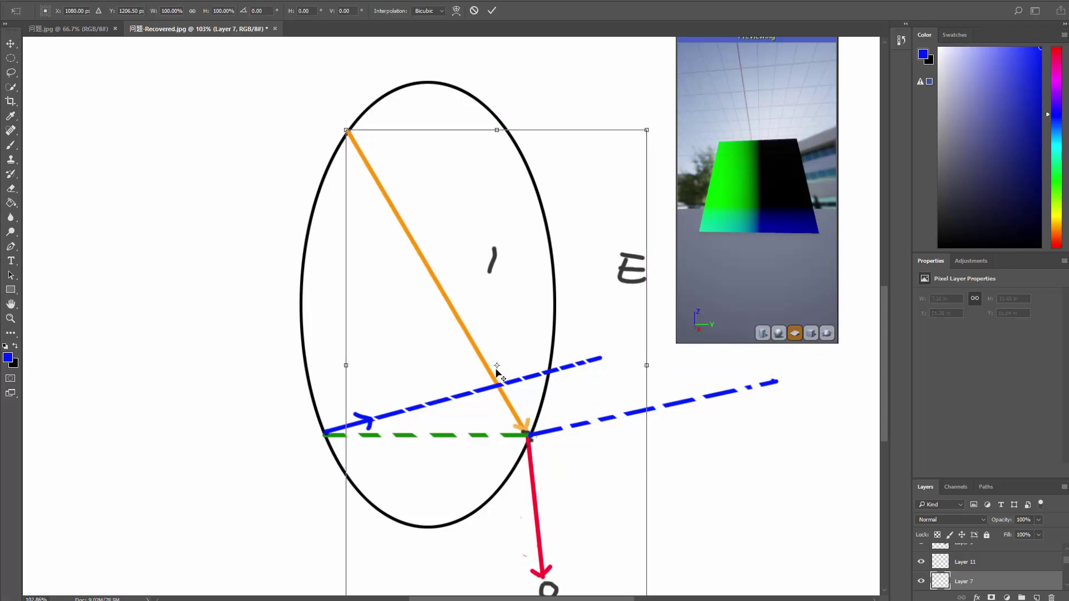
drag(497, 368, 527, 434)
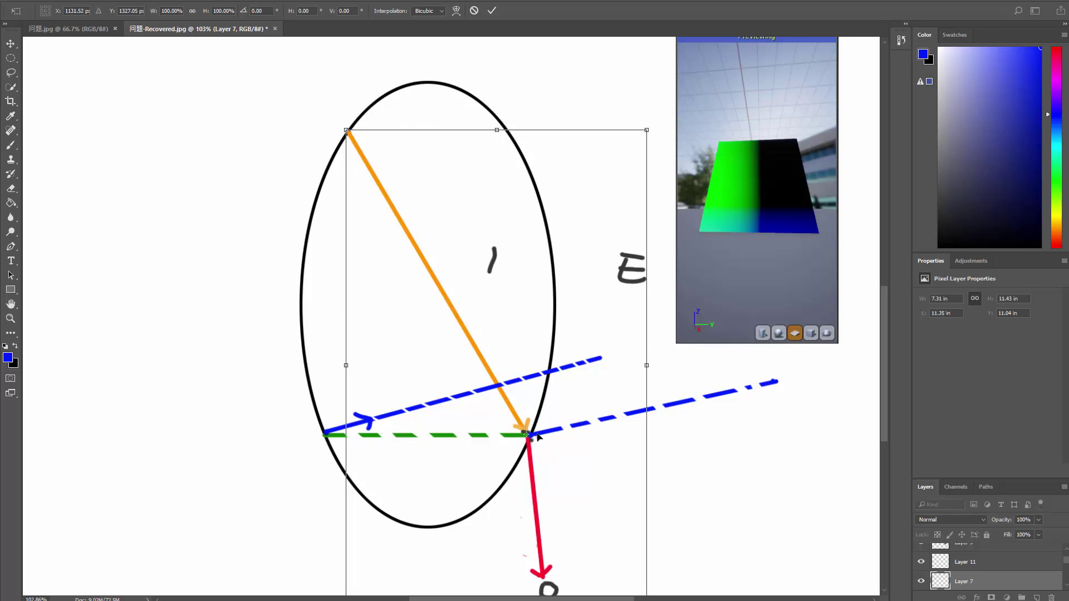
key(ctrl+minus)
key(ctrl+minus)
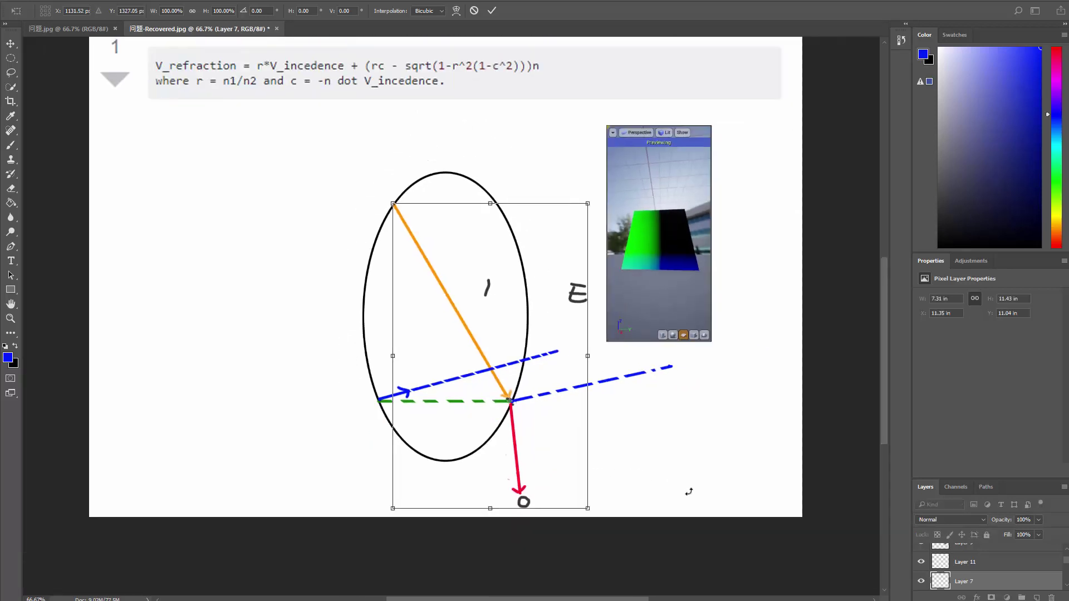
drag(621, 519, 695, 480)
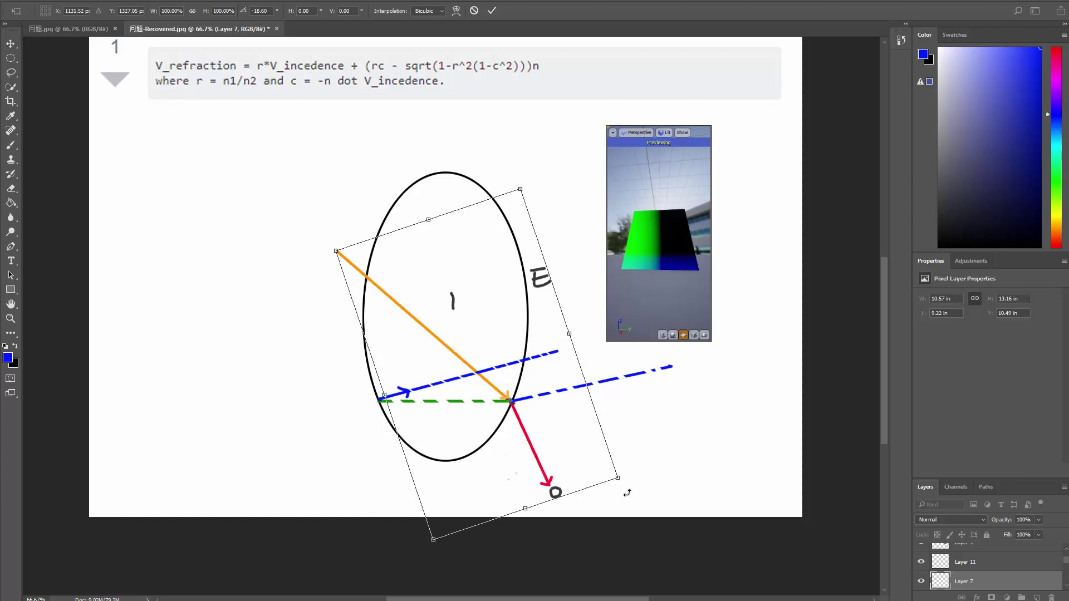
drag(627, 492, 650, 397)
key(Escape)
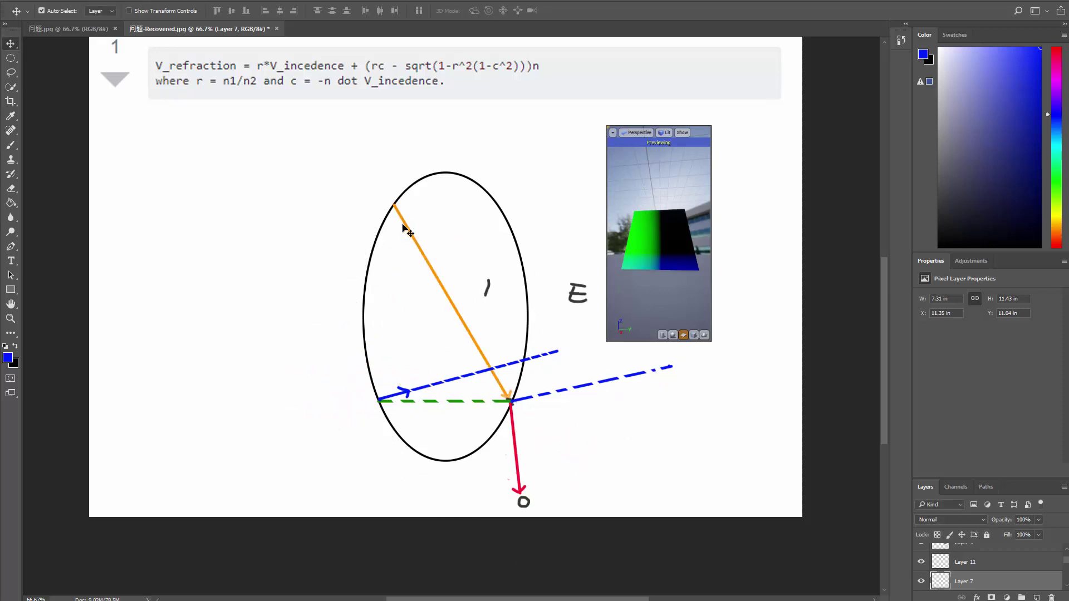
key(b)
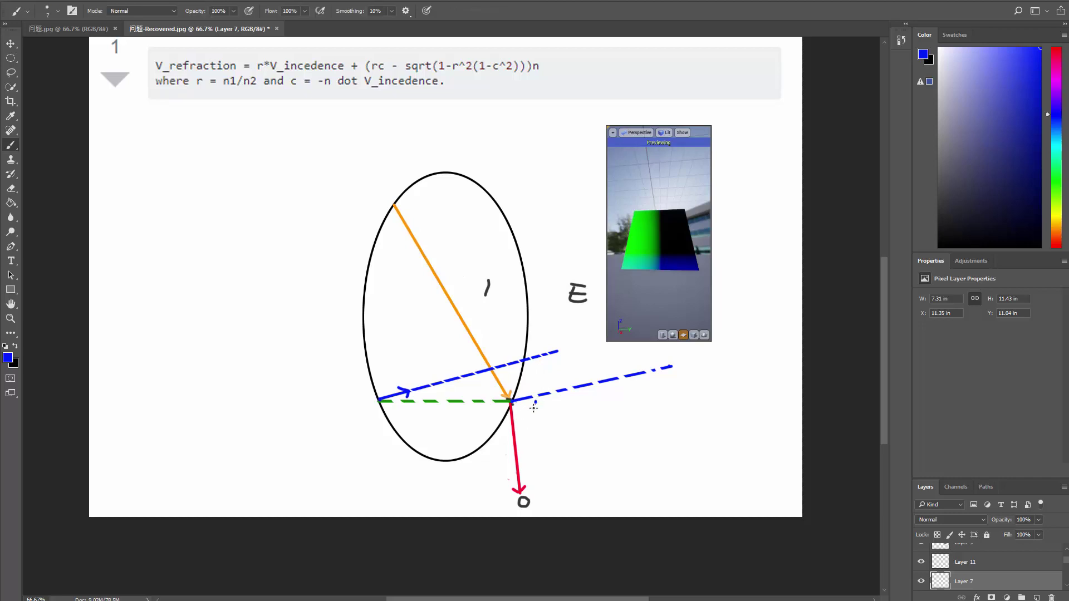
key(ctrl+z)
key(ctrl+minus)
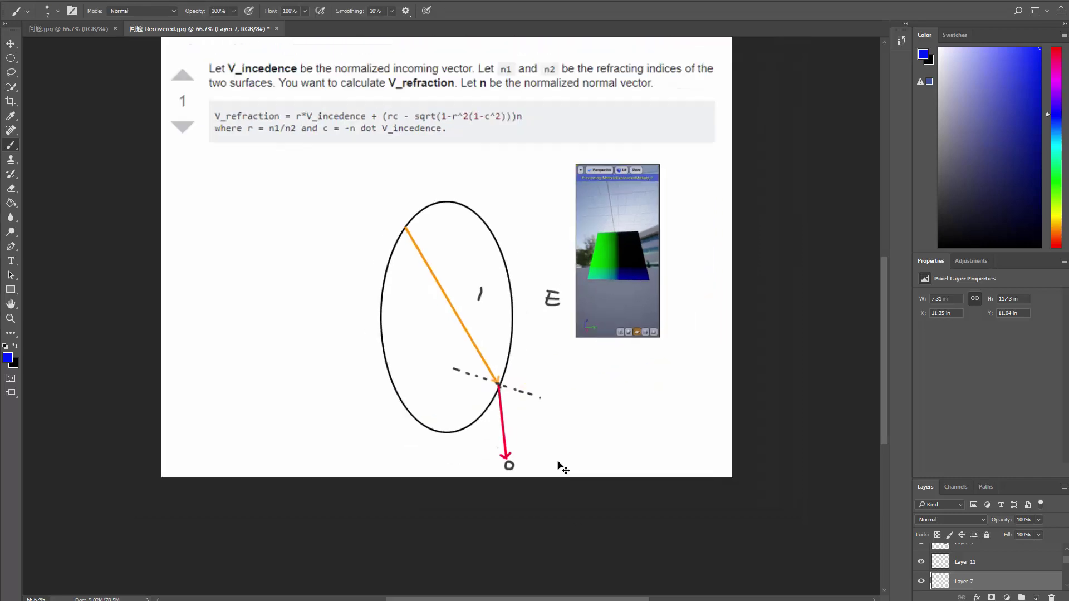
Sample the incoming ray's orange and extend that ray straight from the refraction point to outside the ellipse, ending in an arrowhead.
key(ctrl+plus)
mouse_move(512, 430)
mouse_down()
mouse_move(512, 358)
mouse_move(524, 371)
mouse_up()
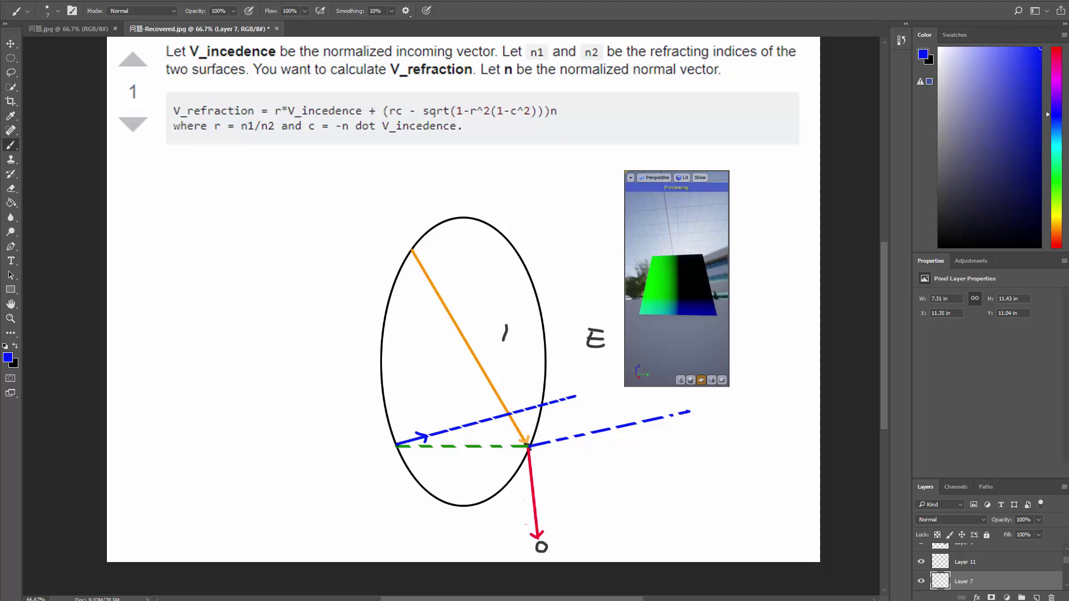
key(alt+Tab)
alt+click(520, 431)
alt+scroll(529, 445, up, 3)
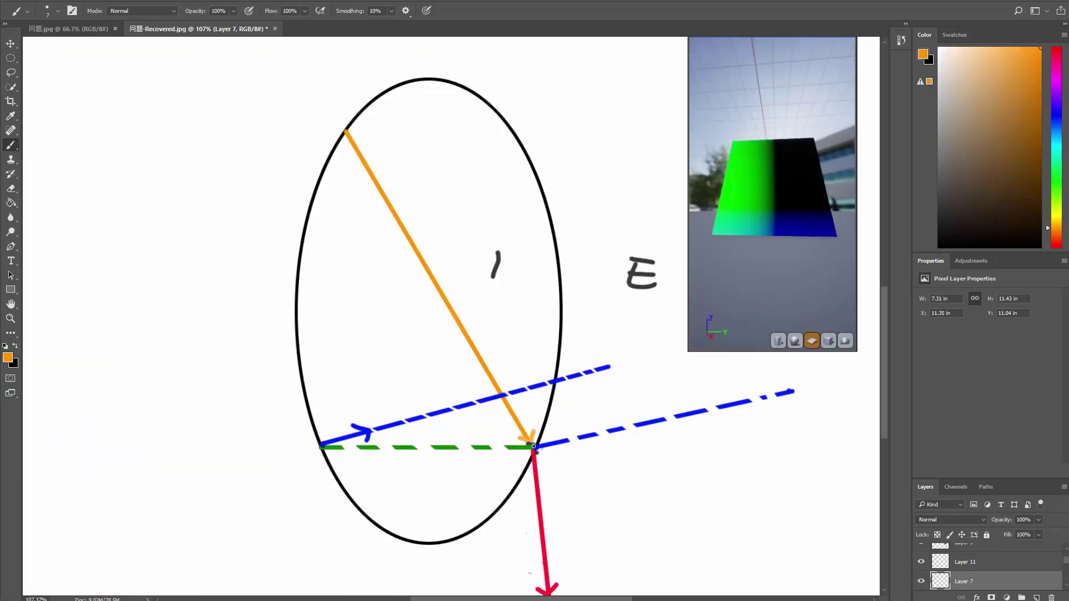
shift+click(592, 568)
drag(579, 566, 597, 546)
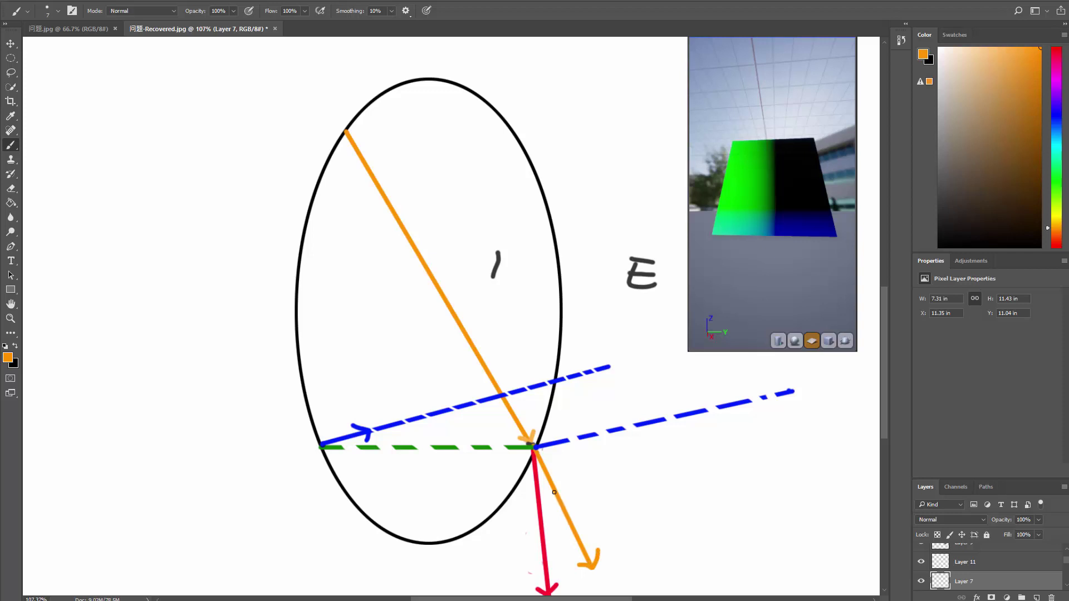
Try rotating the orange and red ray layer about the refraction point, to about -46° and to about -9.8°.
key(ctrl+t)
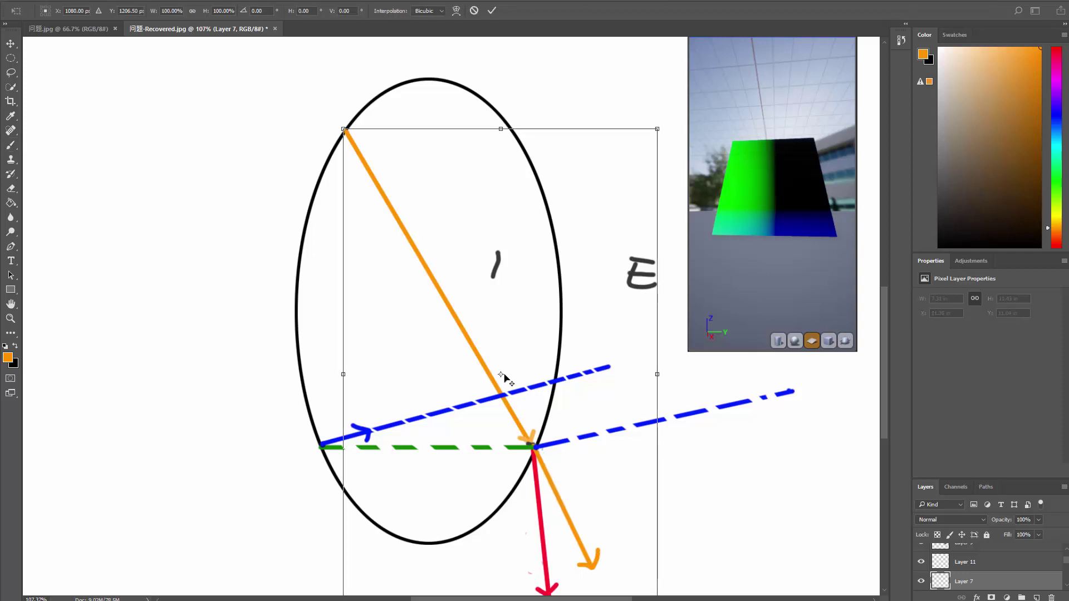
drag(504, 380, 533, 451)
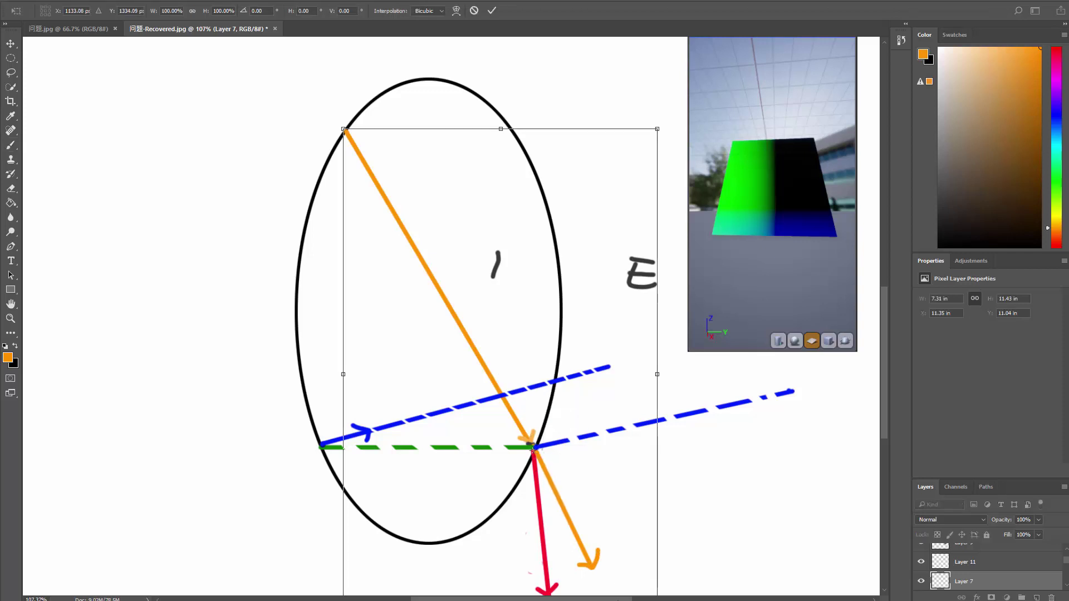
alt+scroll(613, 523, down, 1)
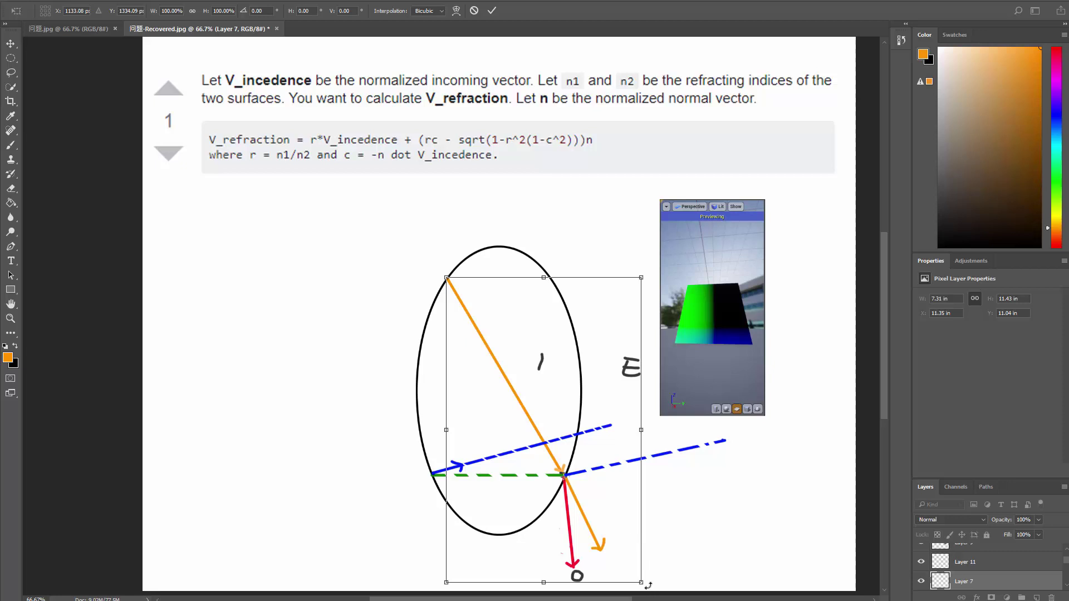
drag(649, 586, 710, 473)
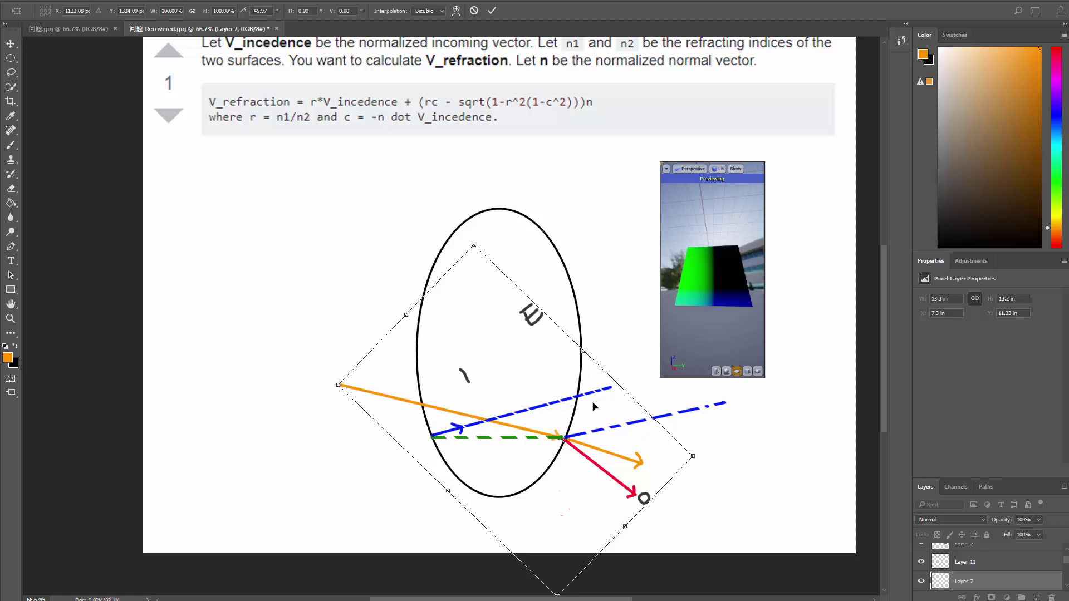
drag(698, 465, 659, 572)
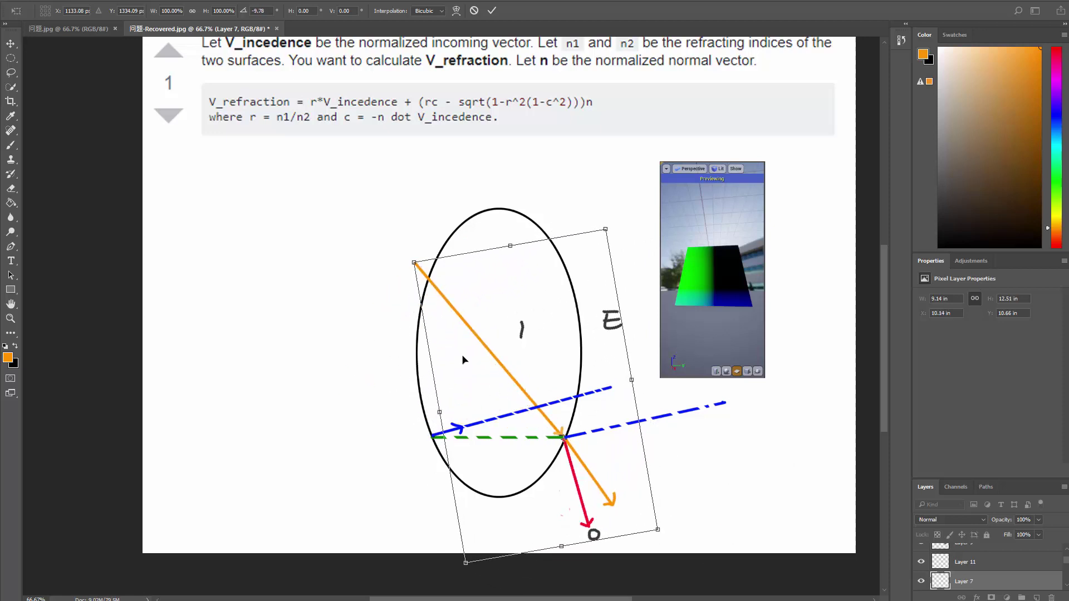
key(Escape)
key(b)
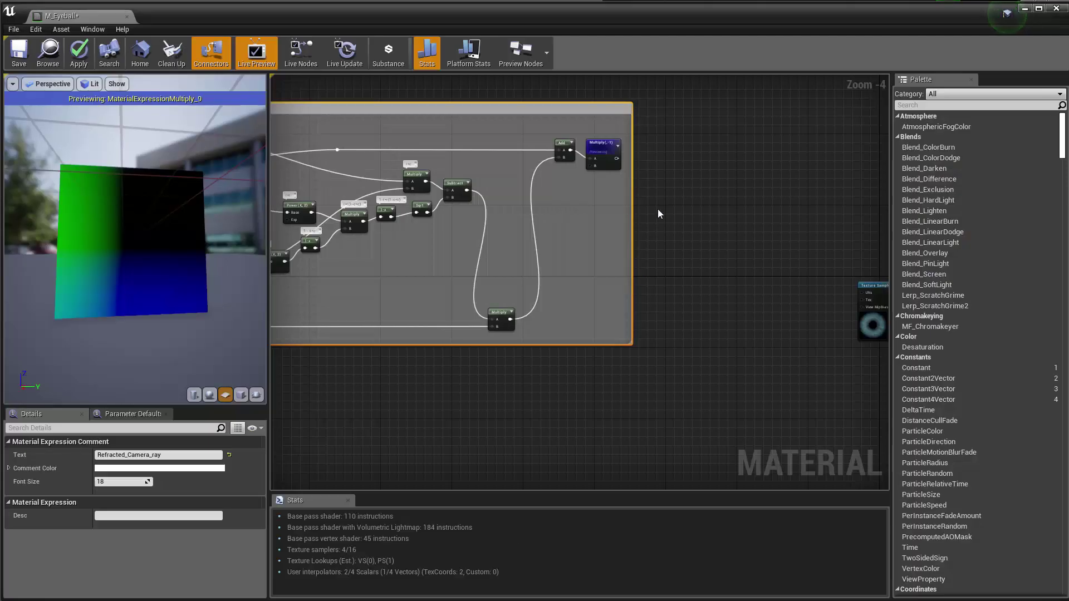
scroll(657, 209, up, 2)
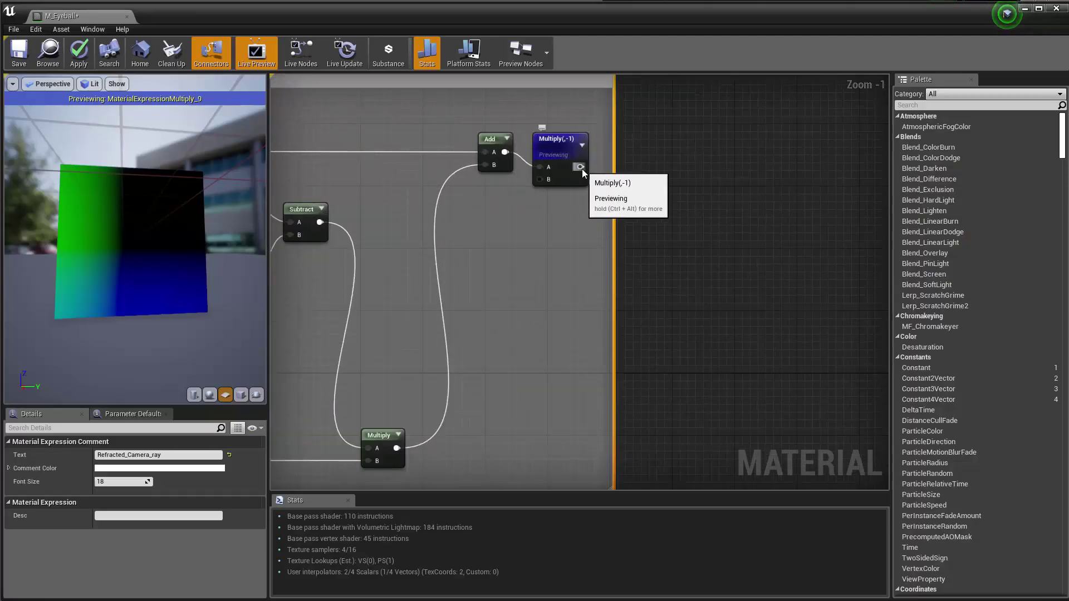
drag(580, 167, 727, 389)
scroll(707, 393, down, 5)
scroll(727, 389, down, 1)
scroll(727, 390, up, 5)
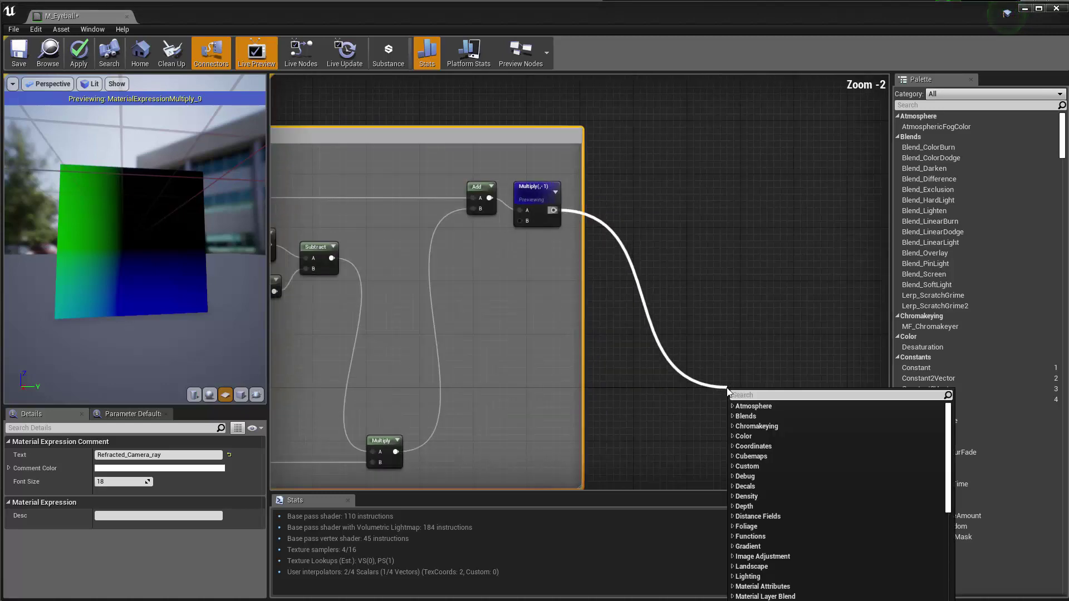
click(661, 407)
right_drag(668, 376, 731, 300)
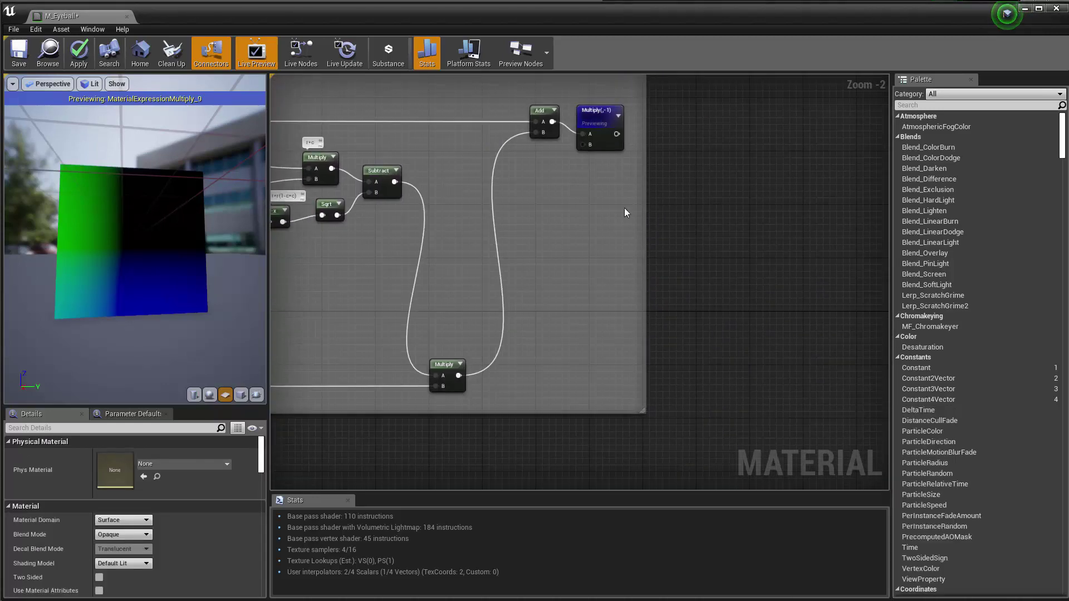
scroll(660, 262, down, 2)
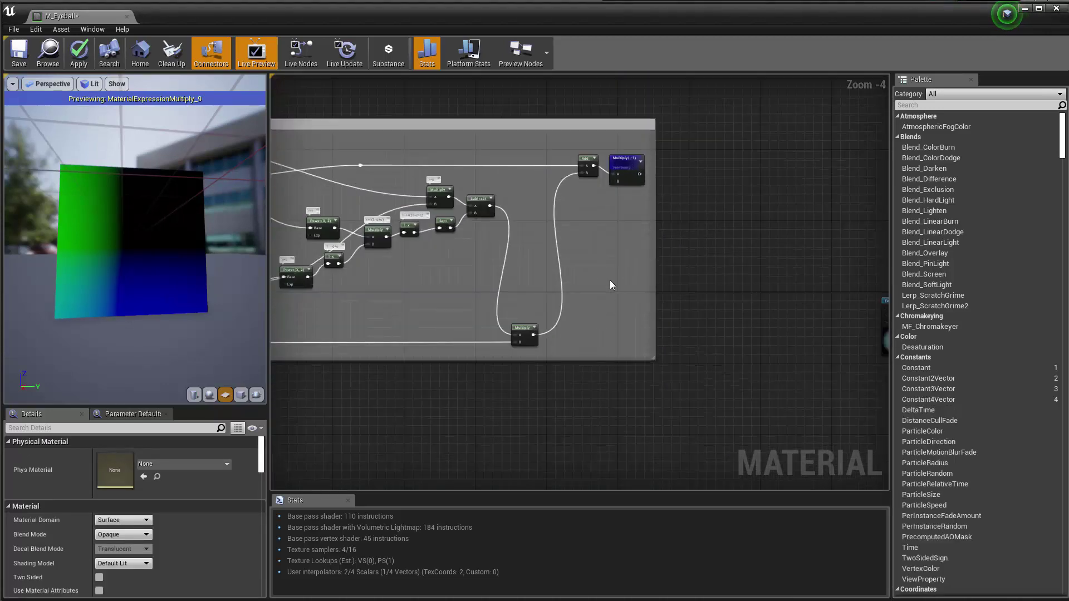
scroll(610, 280, up, 2)
right_drag(629, 271, 565, 356)
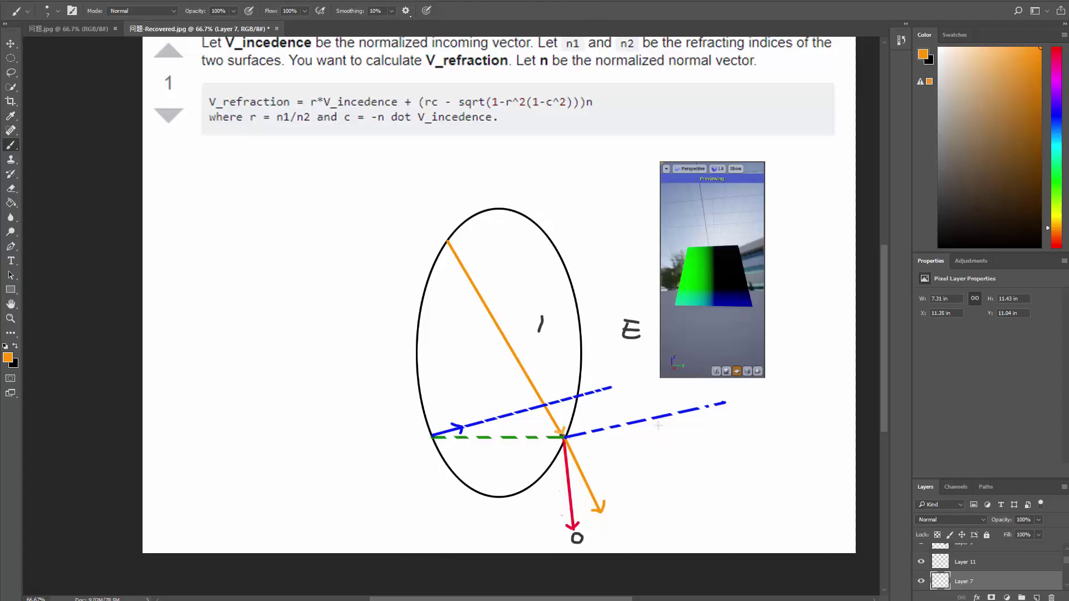
In the Photoshop diagram, draw an orange arc between the outer dashed blue line and the extended orange ray, and label it α.
alt+scroll(602, 441, up, 3)
mouse_move(577, 424)
mouse_down()
mouse_move(556, 468)
mouse_move(594, 476)
mouse_up()
key(ctrl+z)
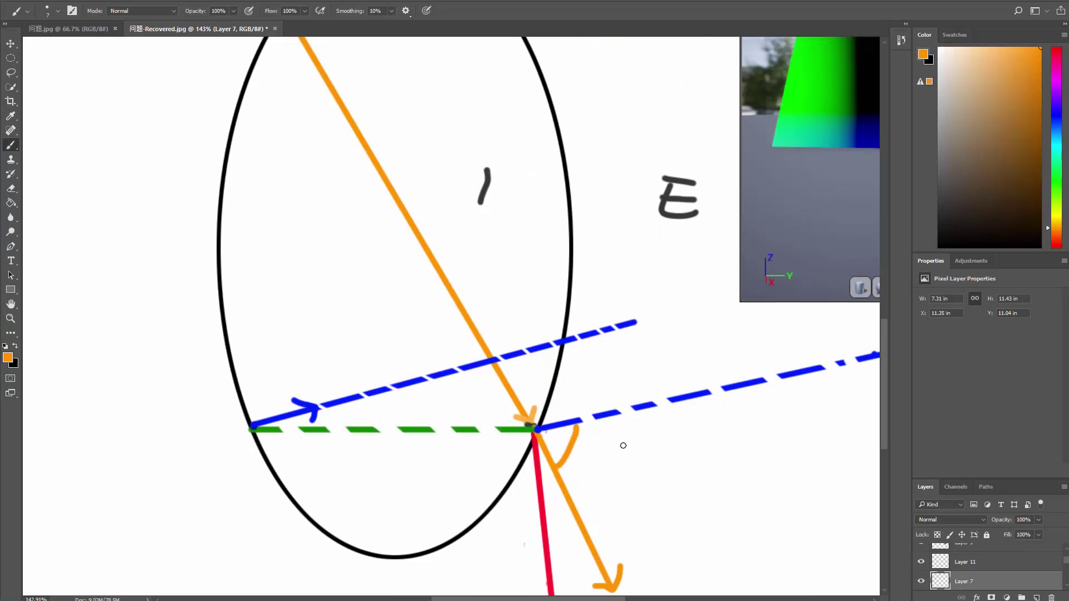
mouse_move(623, 444)
mouse_down()
mouse_move(597, 444)
mouse_move(624, 476)
mouse_up()
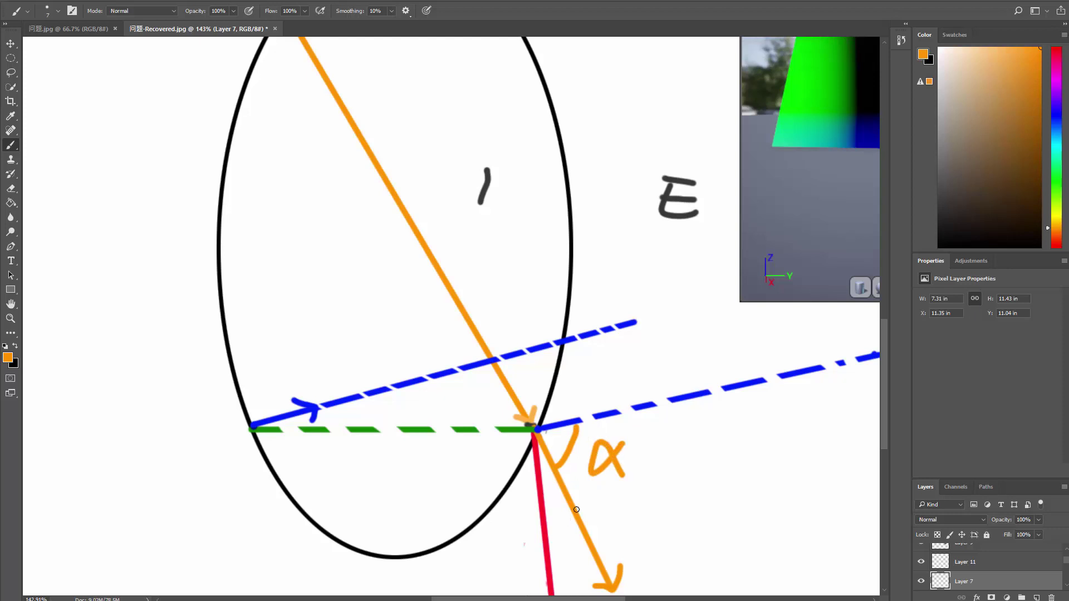
alt+scroll(596, 450, down, 2)
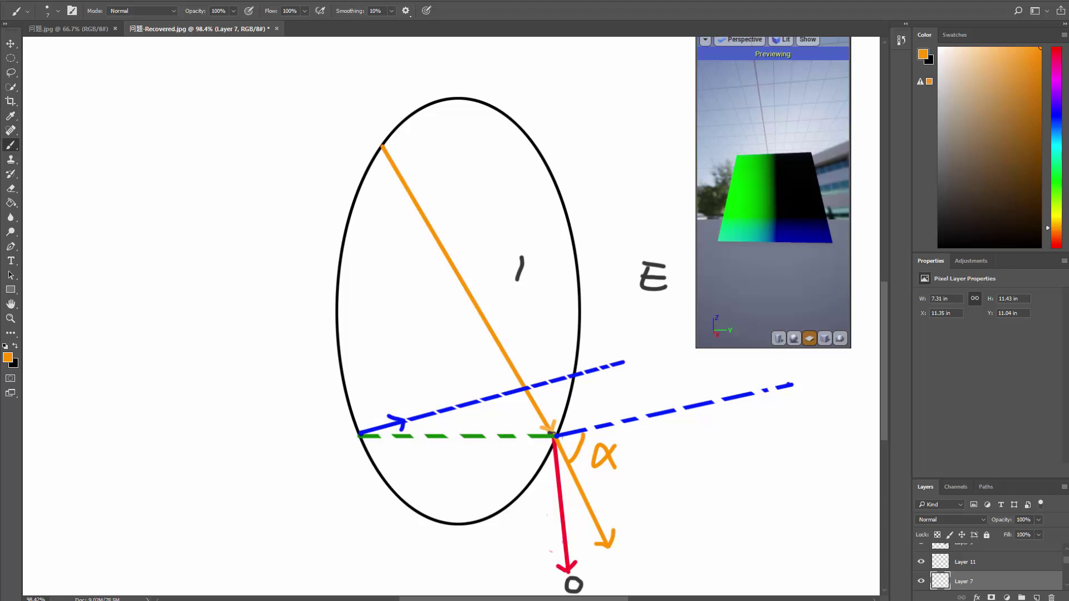
Switch to the Unreal material editor, add a DotProduct node outside the comment box, and connect the Multiply(,-1) output to its A input.
key(alt+Tab)
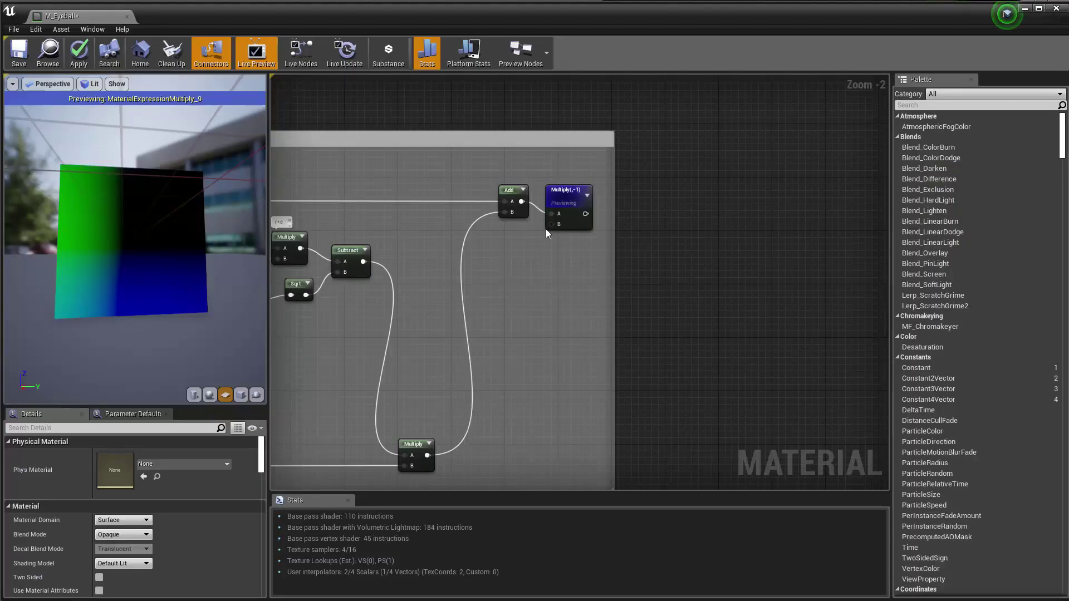
right_click(652, 272)
text(dot)
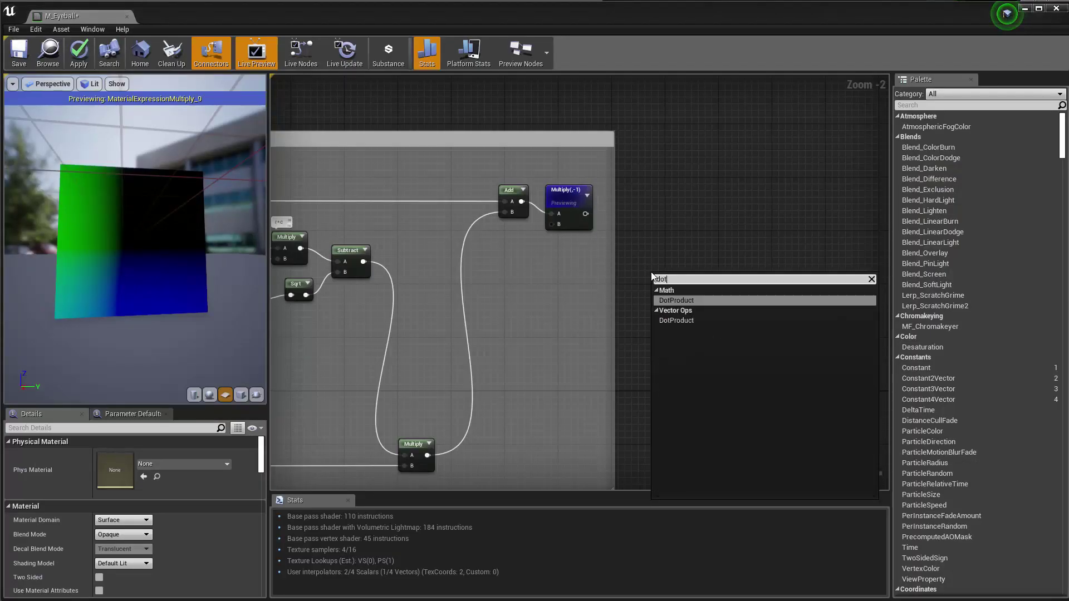
key(Return)
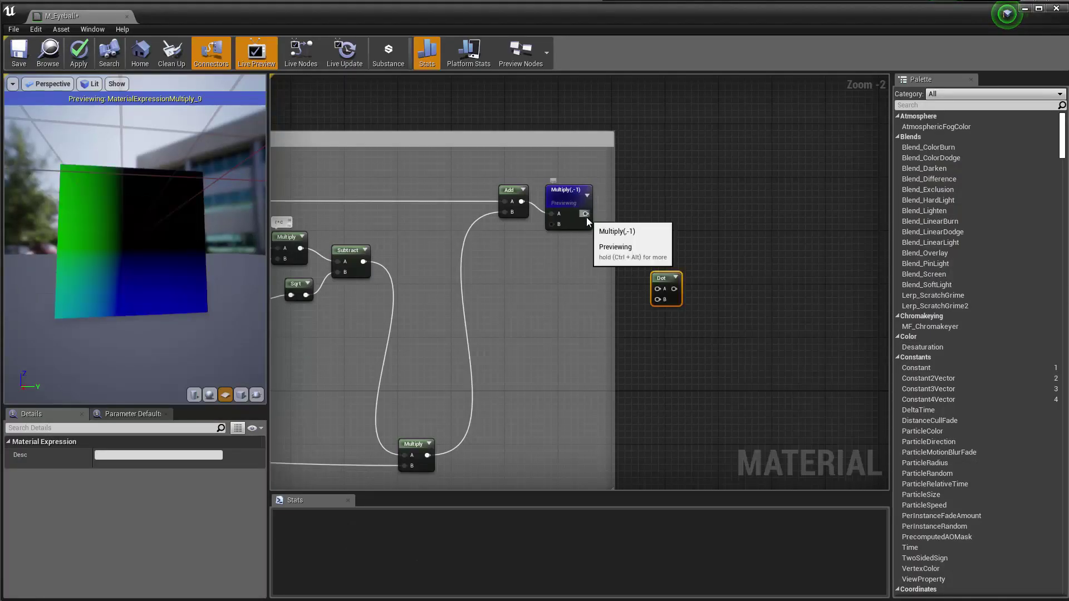
drag(585, 214, 737, 446)
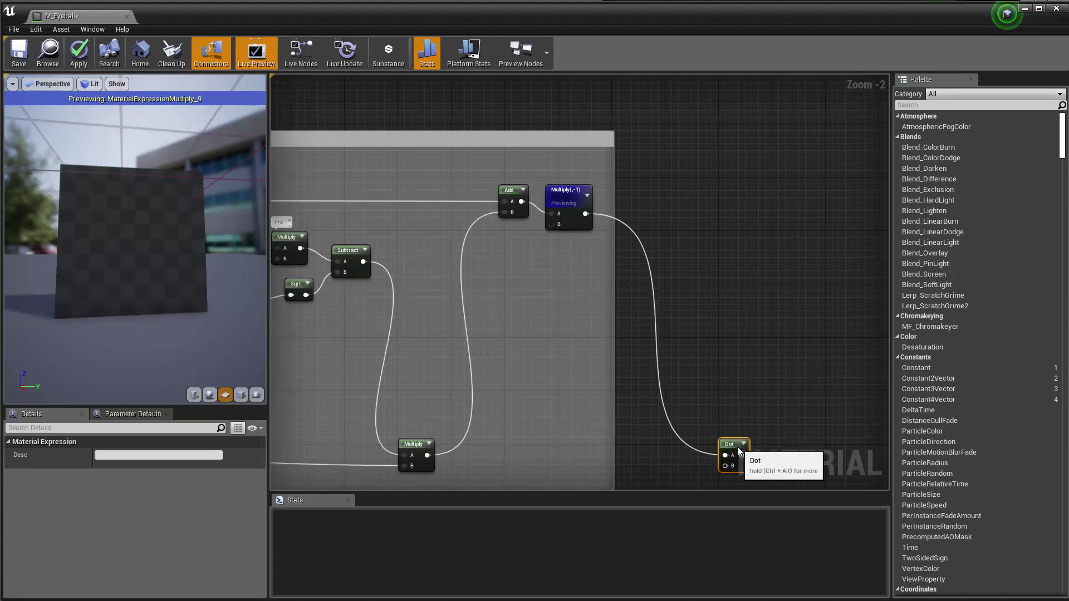
scroll(679, 383, down, 1)
right_drag(679, 383, 893, 217)
scroll(612, 284, down, 3)
scroll(529, 346, up, 2)
right_drag(533, 359, 507, 452)
scroll(519, 389, up, 4)
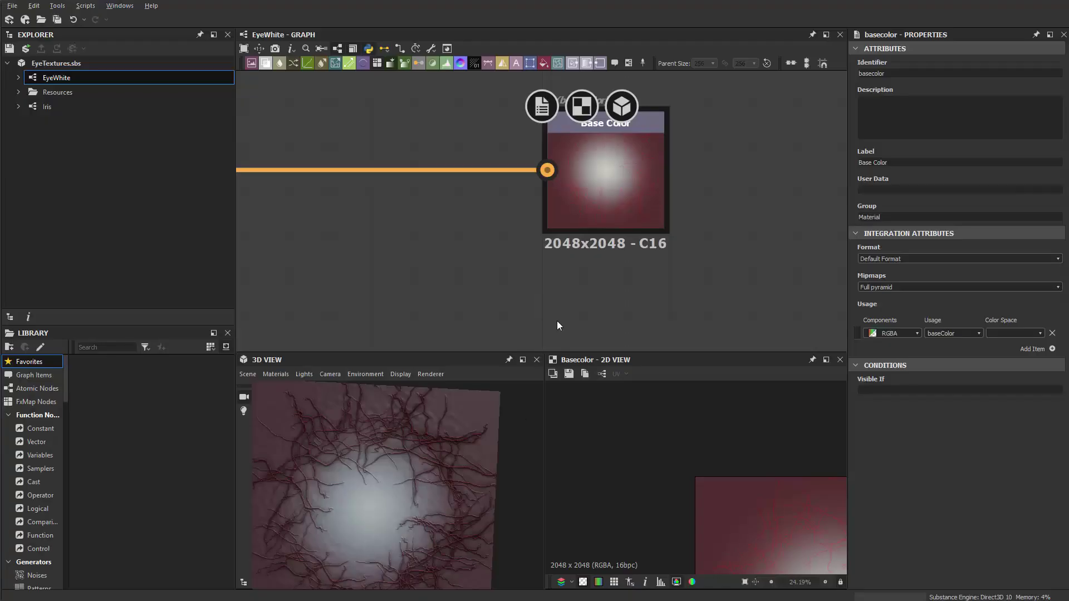
In Substance Designer's EyeWhite graph, add a Shape node above the Blend and Transformation 2D nodes that feed the Normal, Height and Ambient Occlusion outputs.
scroll(557, 321, down, 5)
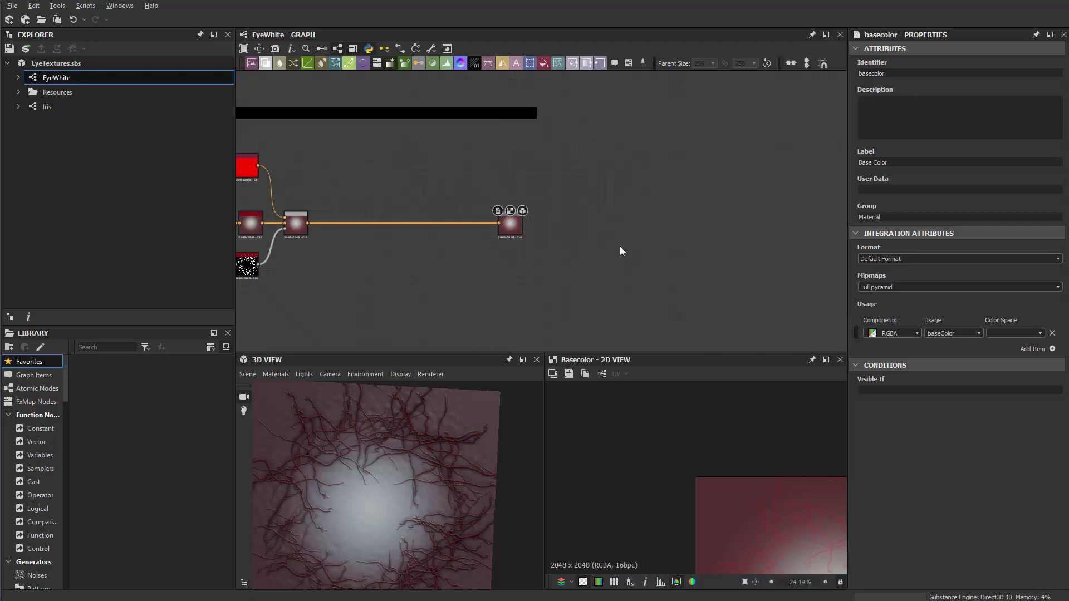
right_click(568, 230)
middle_drag(365, 168, 650, 205)
scroll(652, 201, down, 5)
middle_drag(656, 159, 623, 285)
scroll(596, 213, up, 5)
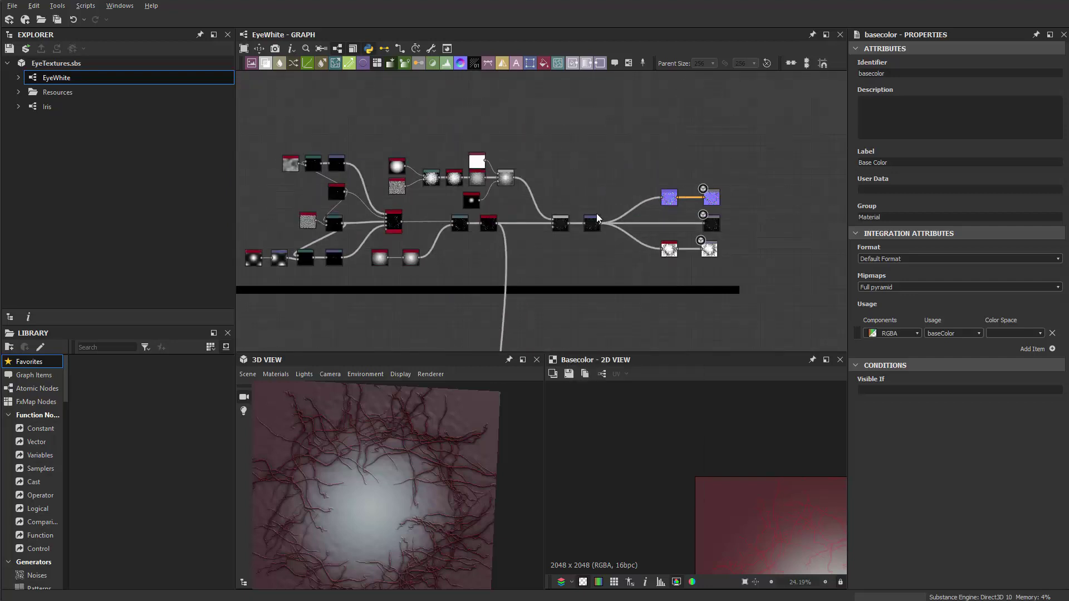
middle_drag(577, 156, 568, 191)
key(space)
text(sha)
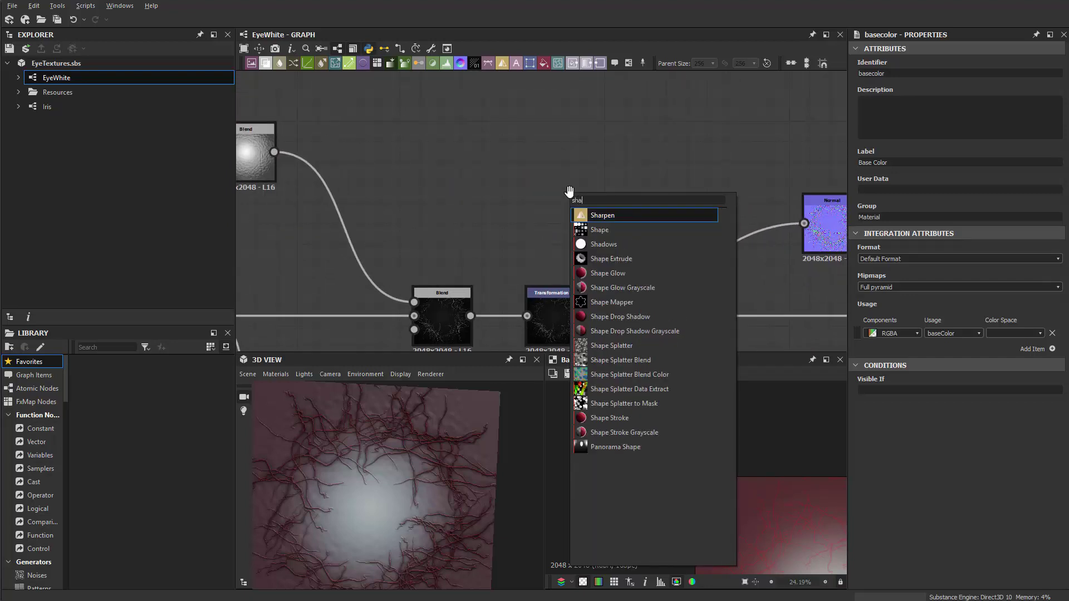
key(Down)
key(Return)
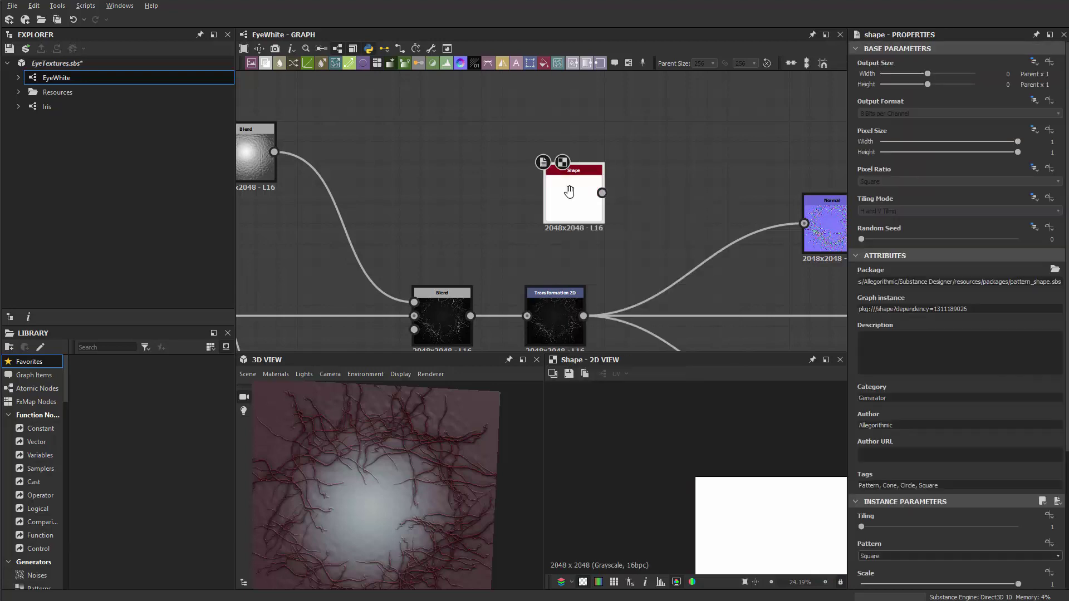
Set the Shape node's pattern to Hemisphere and place the node above the Blend node.
scroll(900, 514, down, 2)
click(880, 489)
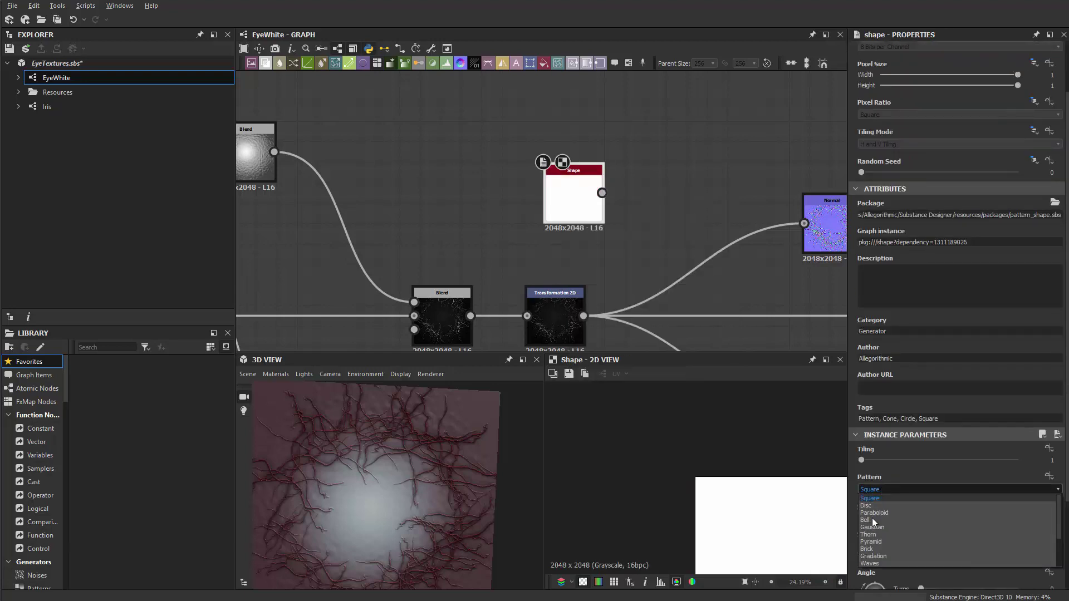
scroll(874, 558, down, 3)
click(911, 563)
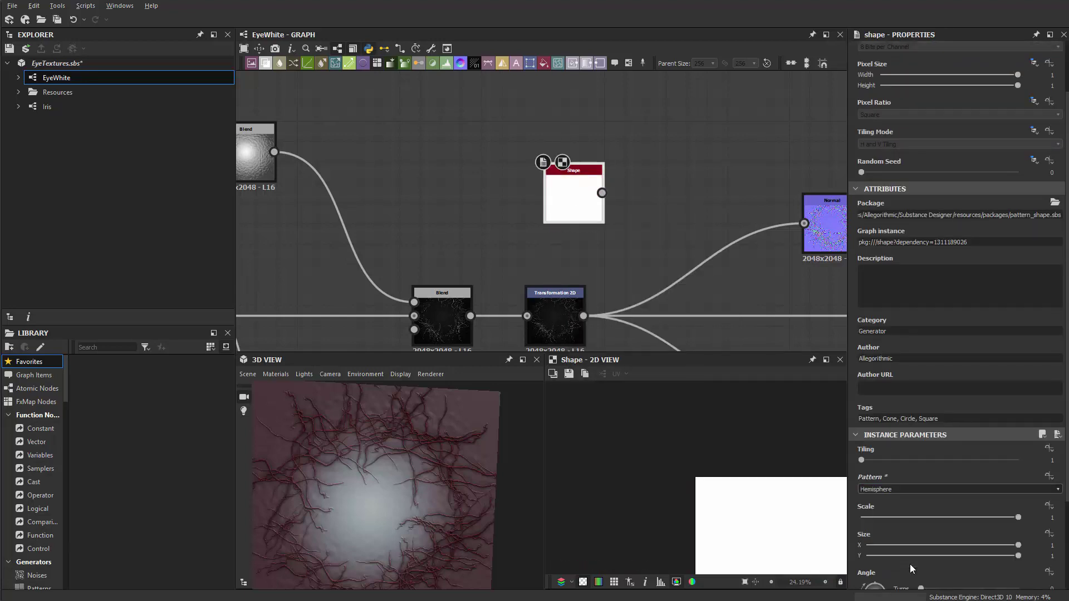
scroll(703, 459, up, 2)
drag(577, 195, 442, 199)
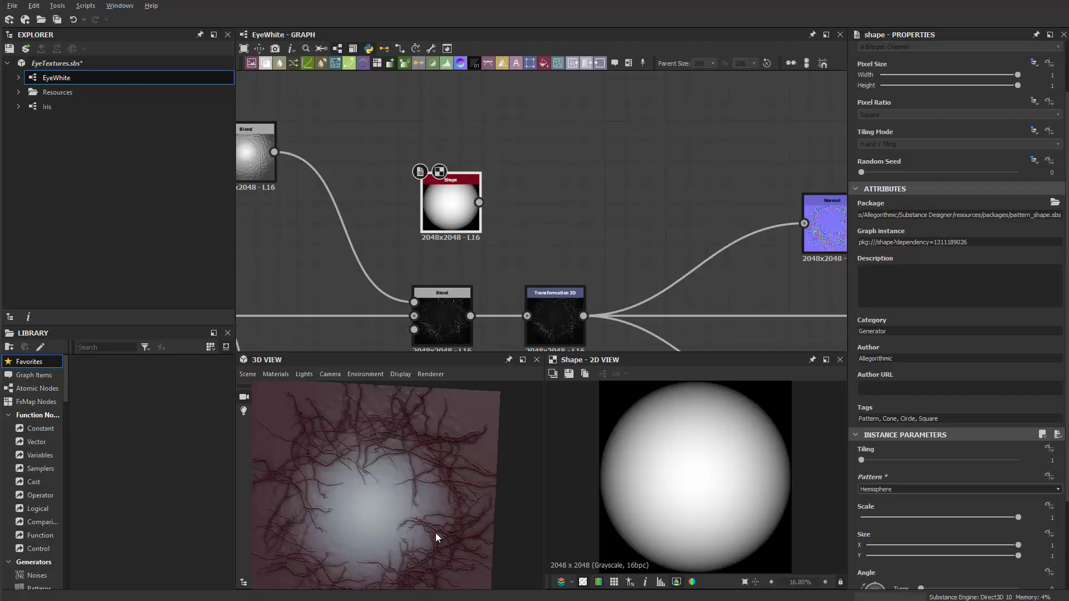
Add an Invert Grayscale node beside the Shape node and connect the Shape output to its input.
scroll(439, 215, up, 4)
key(space)
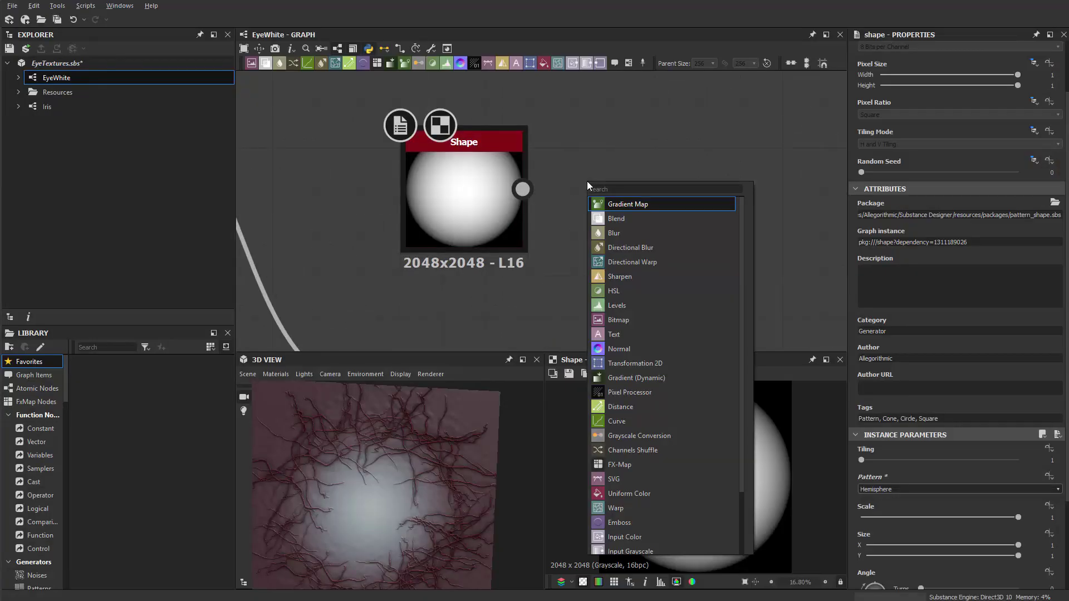
text(invert)
key(Return)
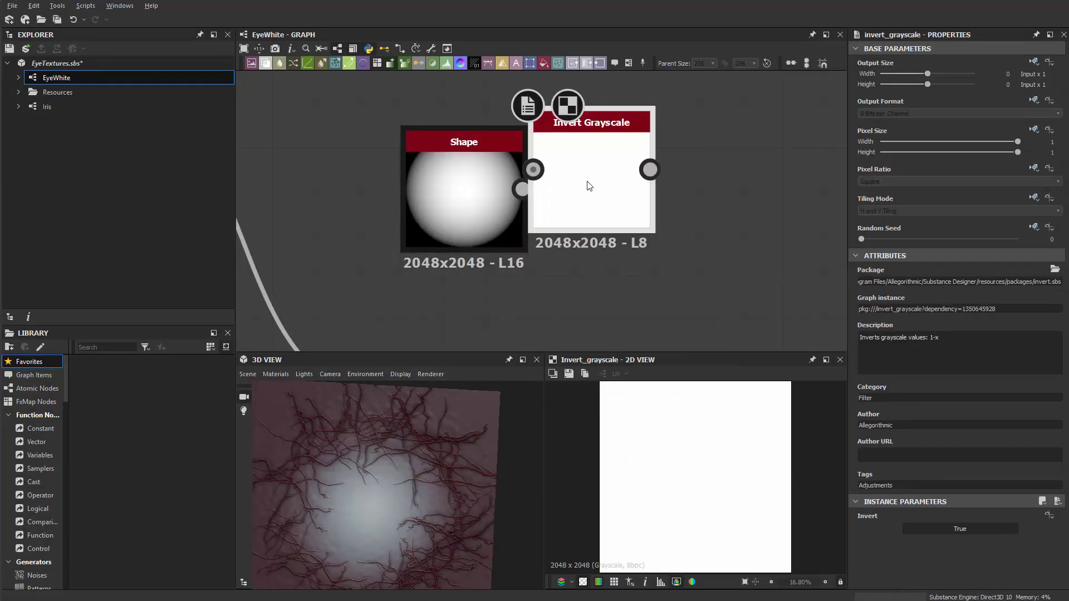
drag(511, 190, 555, 169)
Connect the Invert Grayscale output to the Transformation 2D node's input in place of the Blend output.
scroll(607, 202, down, 3)
middle_drag(658, 201, 588, 126)
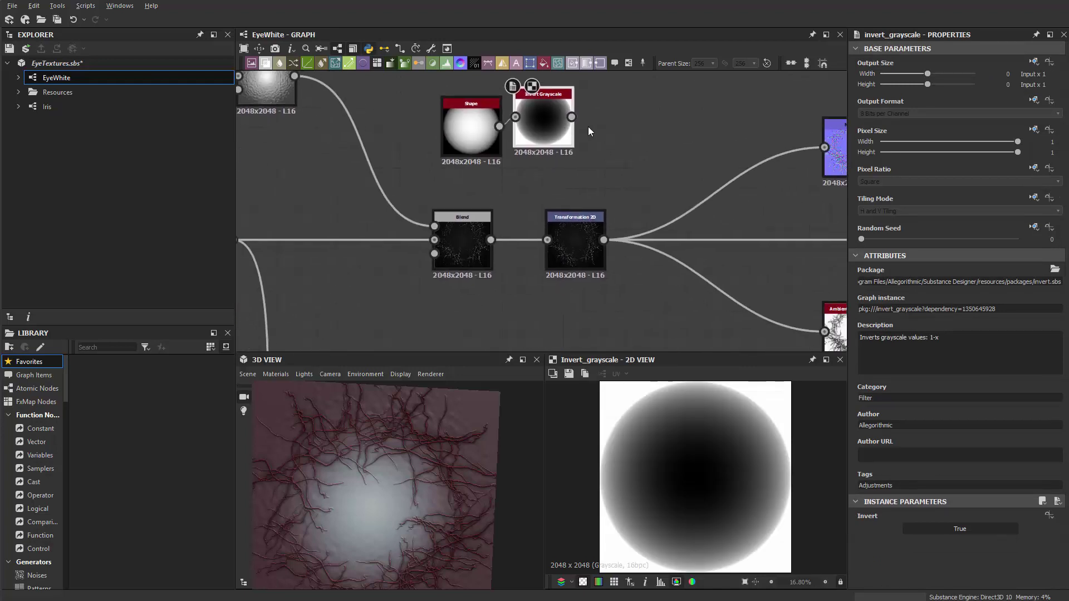
drag(574, 118, 589, 237)
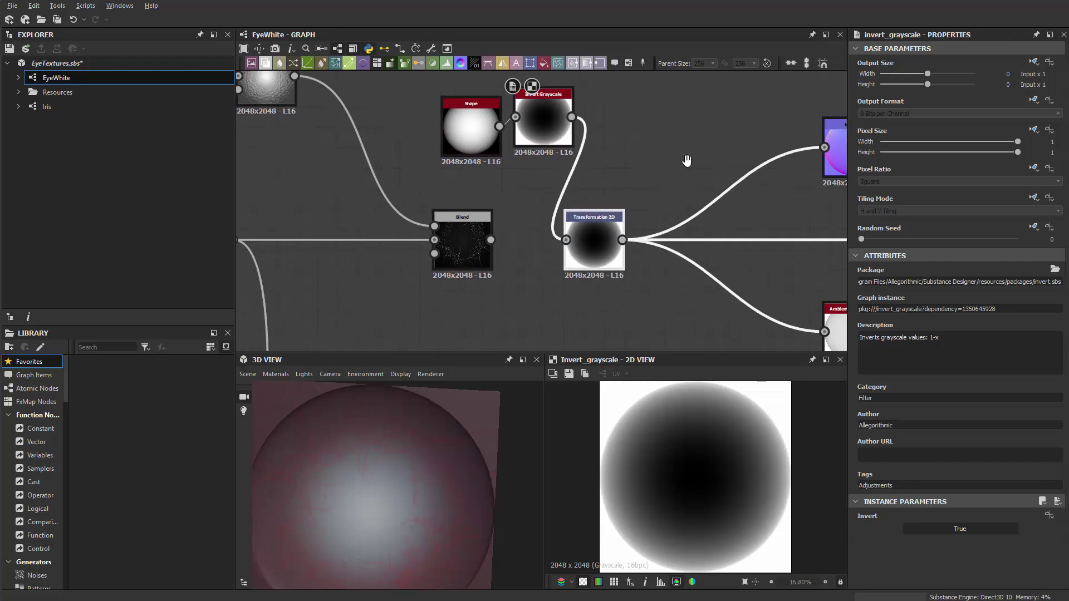
Raise the Normal node's intensity to 100 and finally to 150, and inspect the material in the 3D preview.
middle_drag(687, 160, 408, 230)
scroll(566, 214, up, 2)
double_click(588, 214)
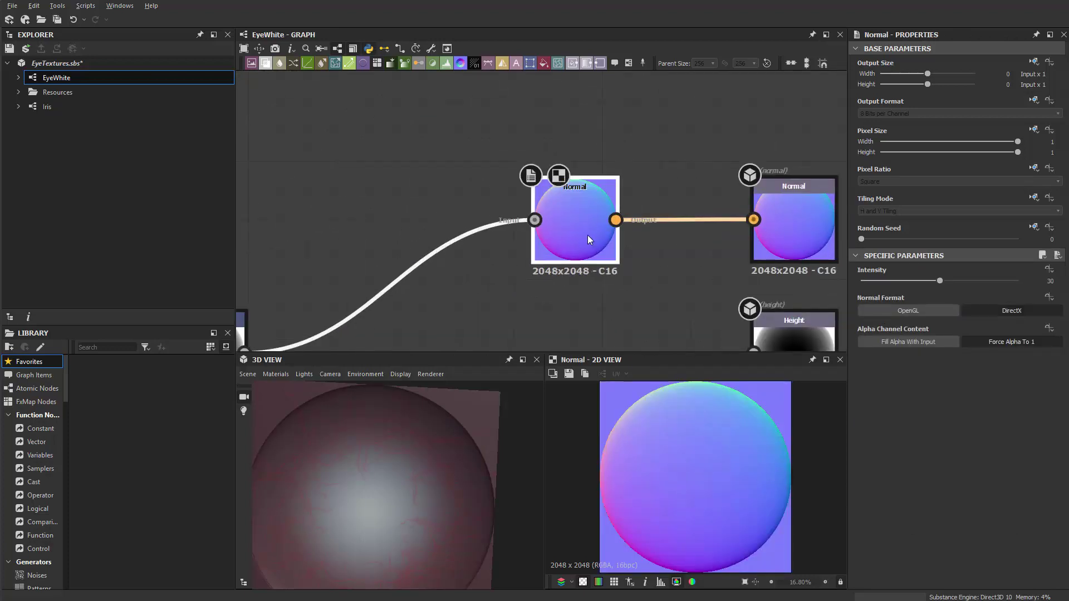
scroll(586, 235, up, 3)
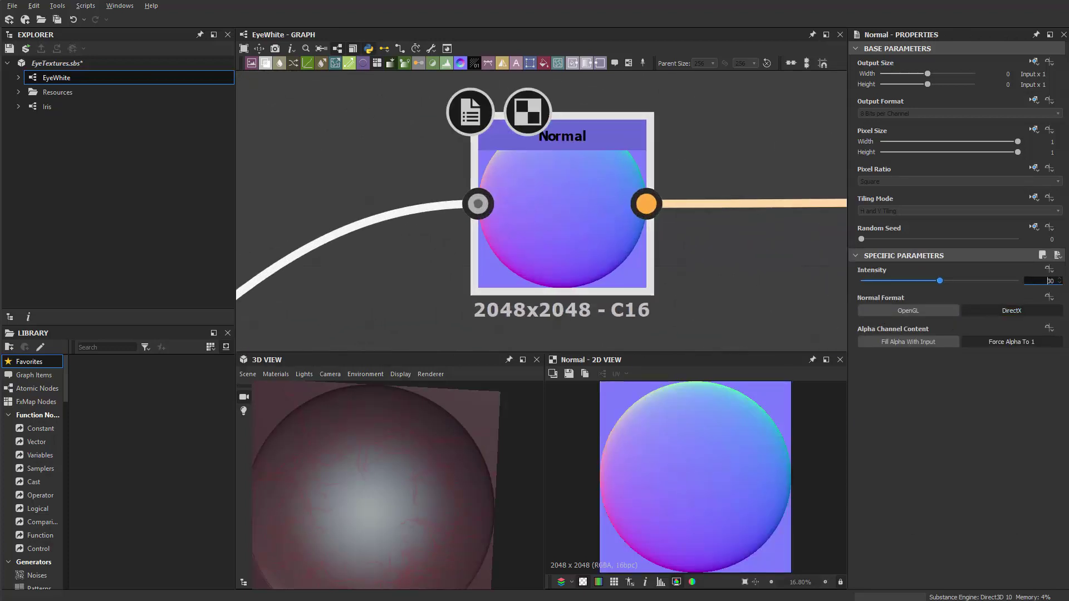
click(1031, 281)
text(100)
key(Return)
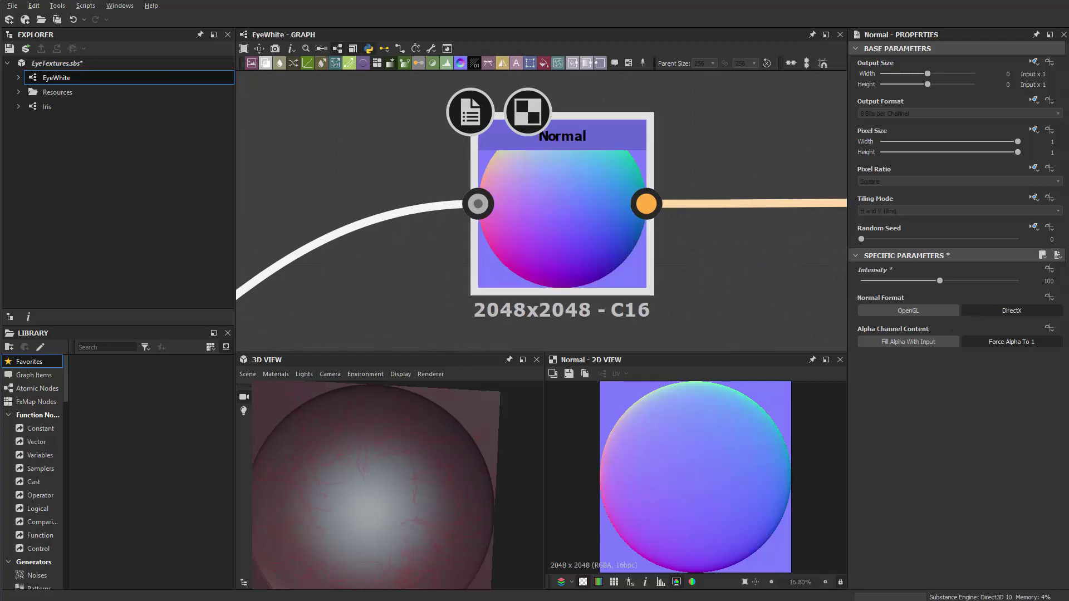
click(1049, 282)
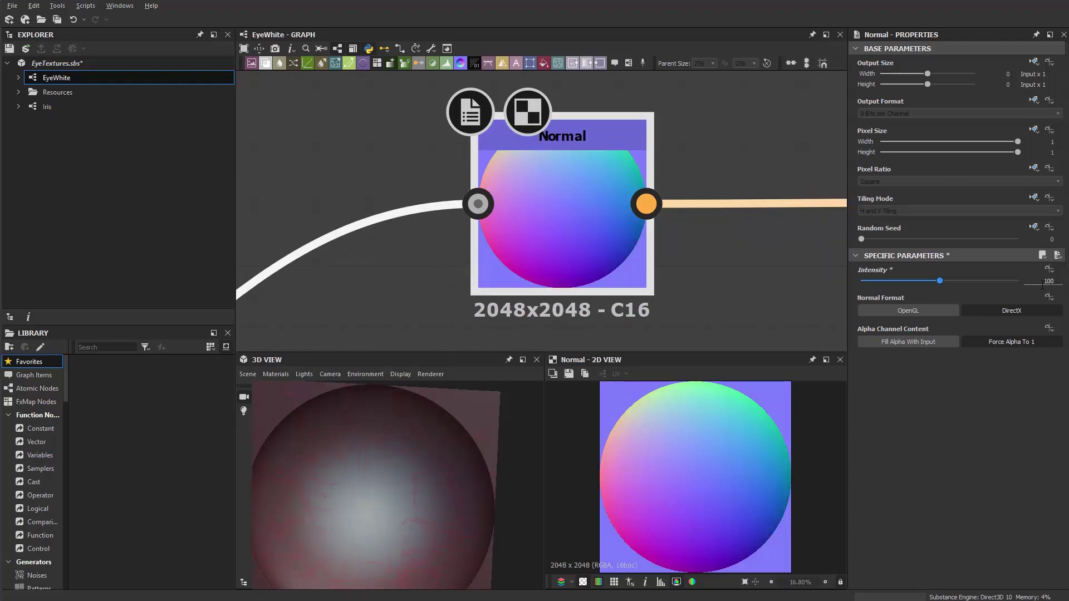
text(150)
key(Return)
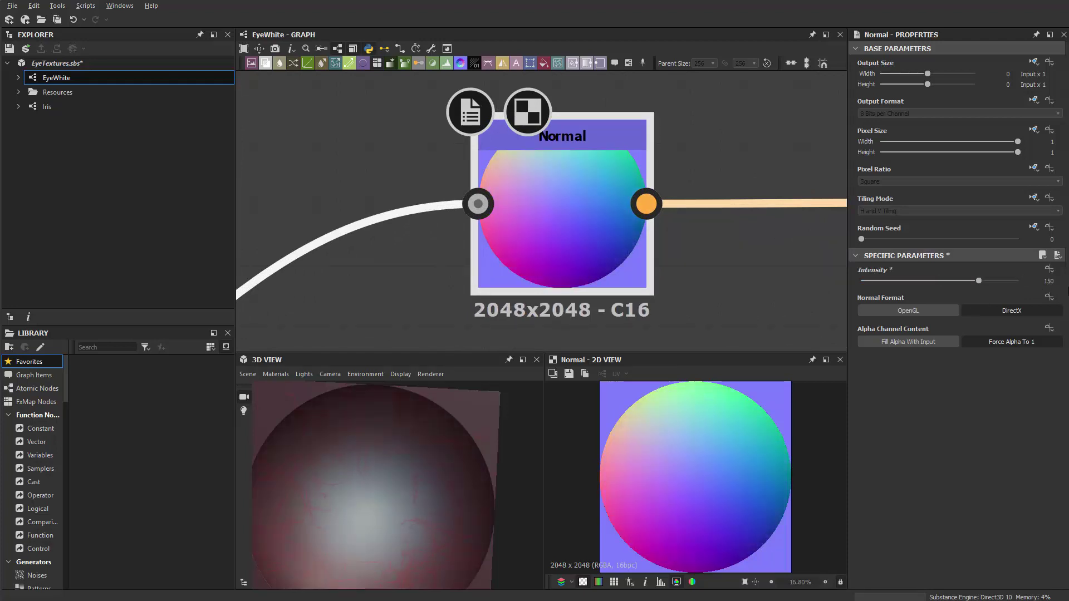
drag(372, 480, 407, 521)
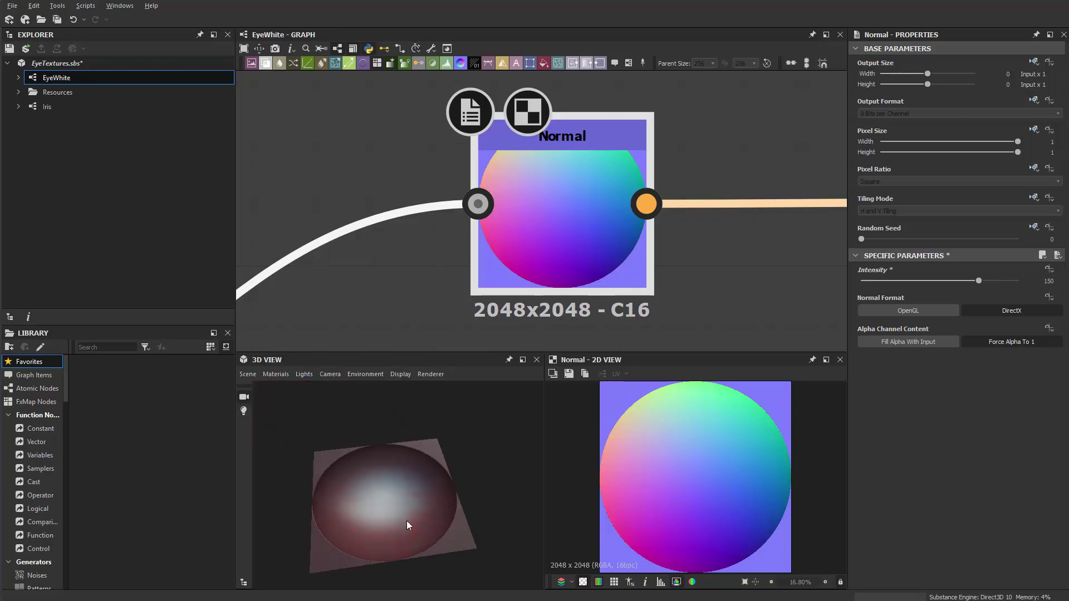
Save the Normal node's image as the Targa file Iris_Plane_Normal in the AssetToUe4 folder.
scroll(641, 201, down, 5)
middle_drag(668, 207, 585, 204)
scroll(533, 220, up, 3)
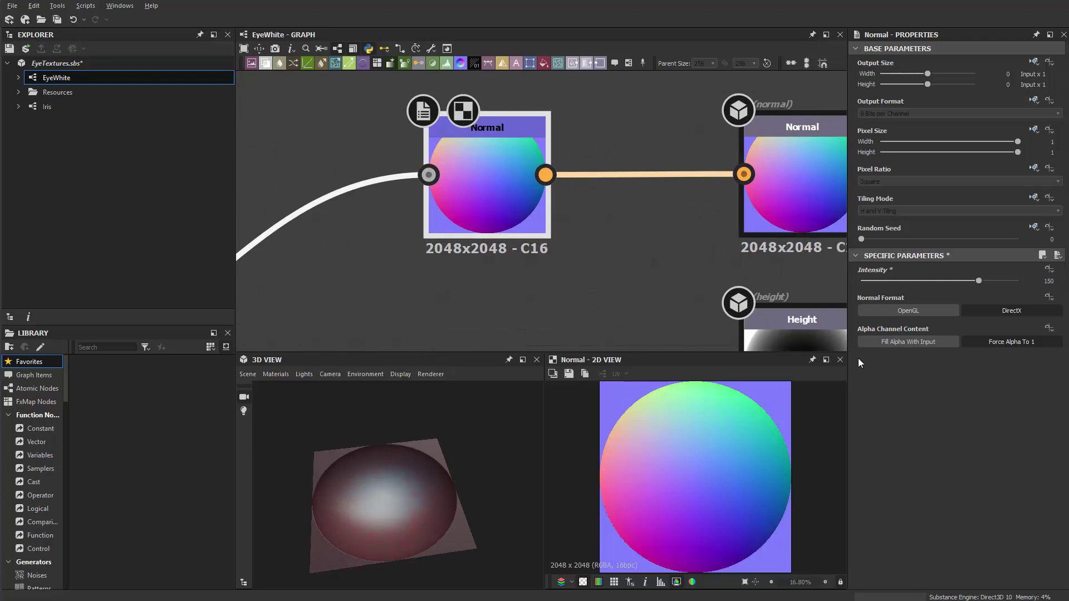
click(568, 373)
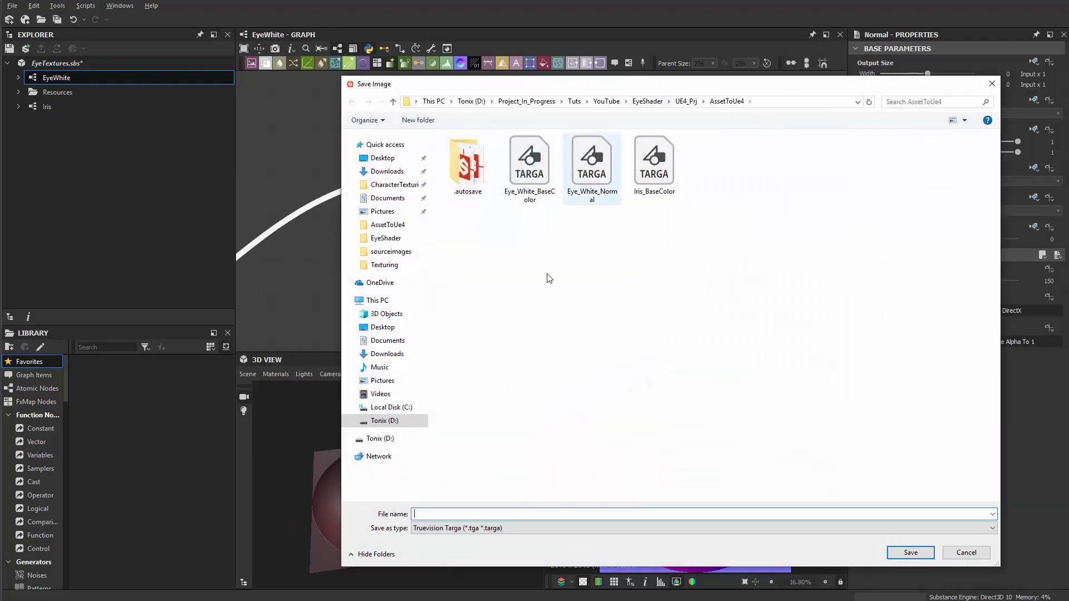
click(662, 167)
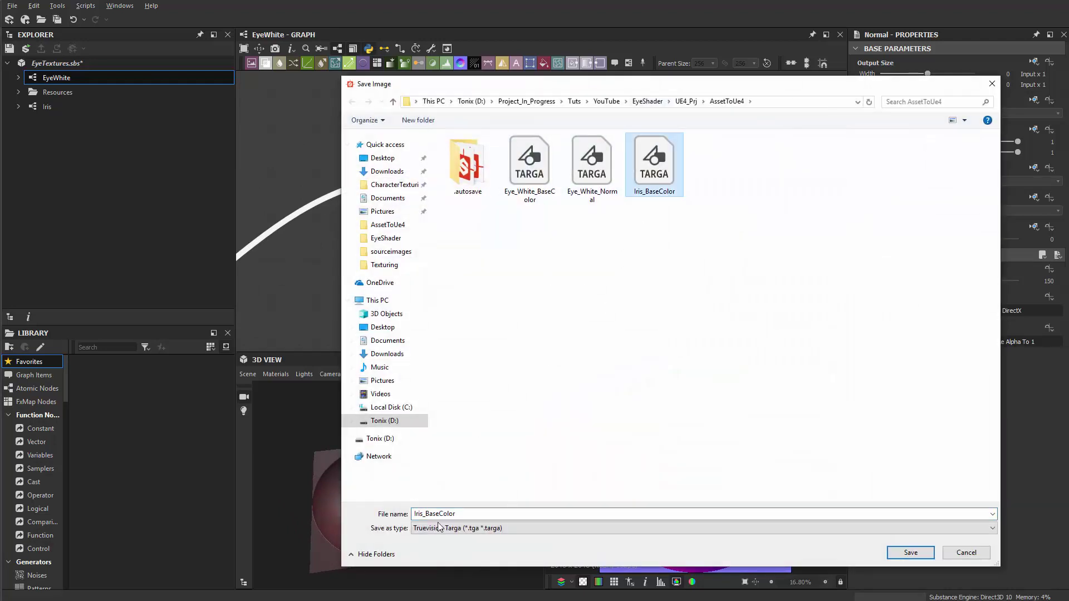
double_click(427, 514)
drag(425, 514, 534, 526)
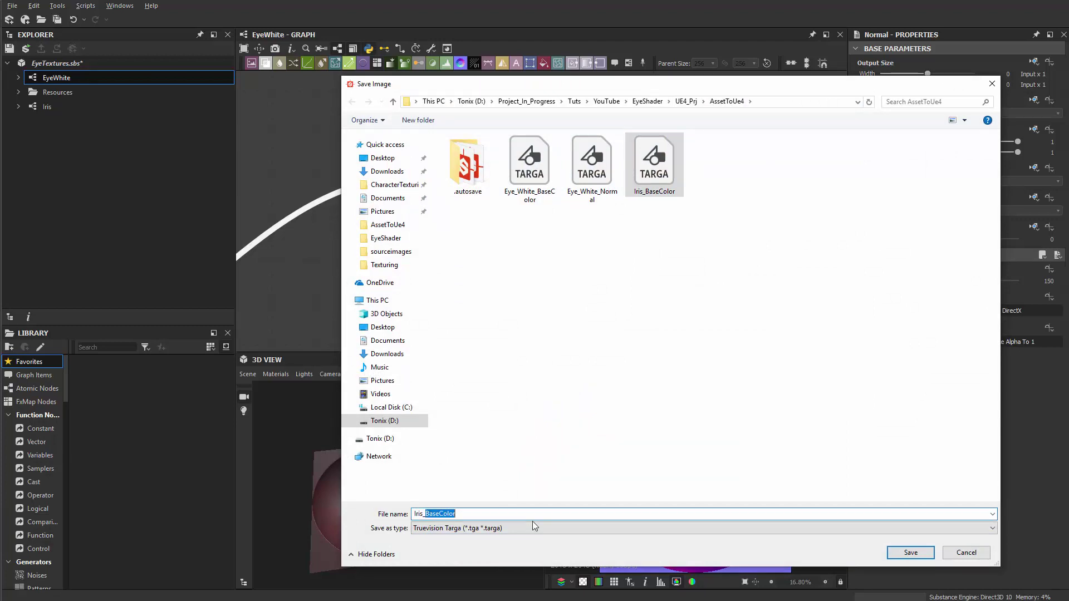
text(Plane_N)
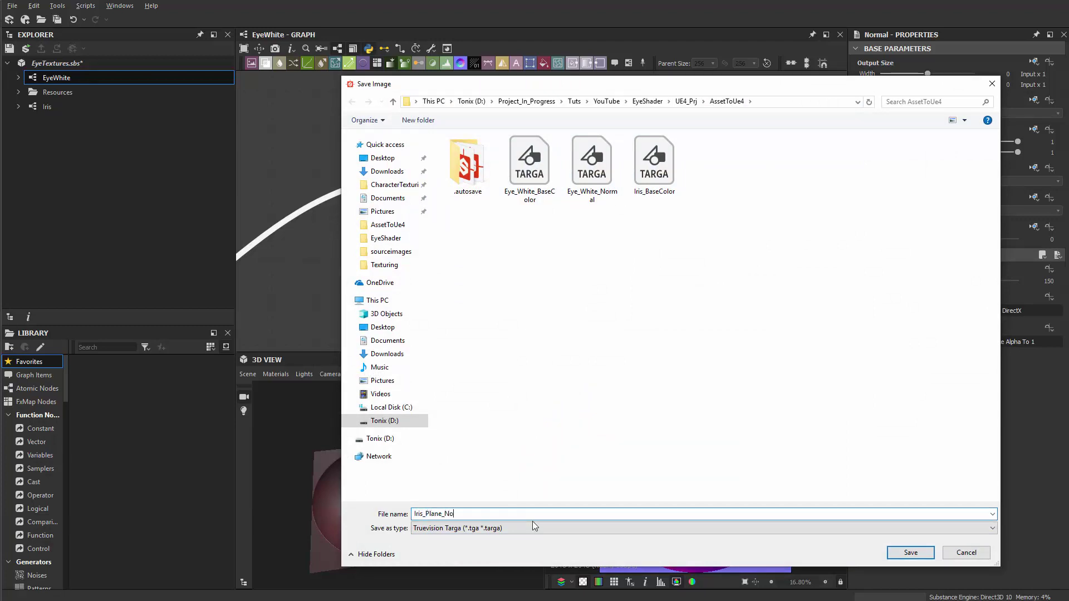
text(ormal)
key(Return)
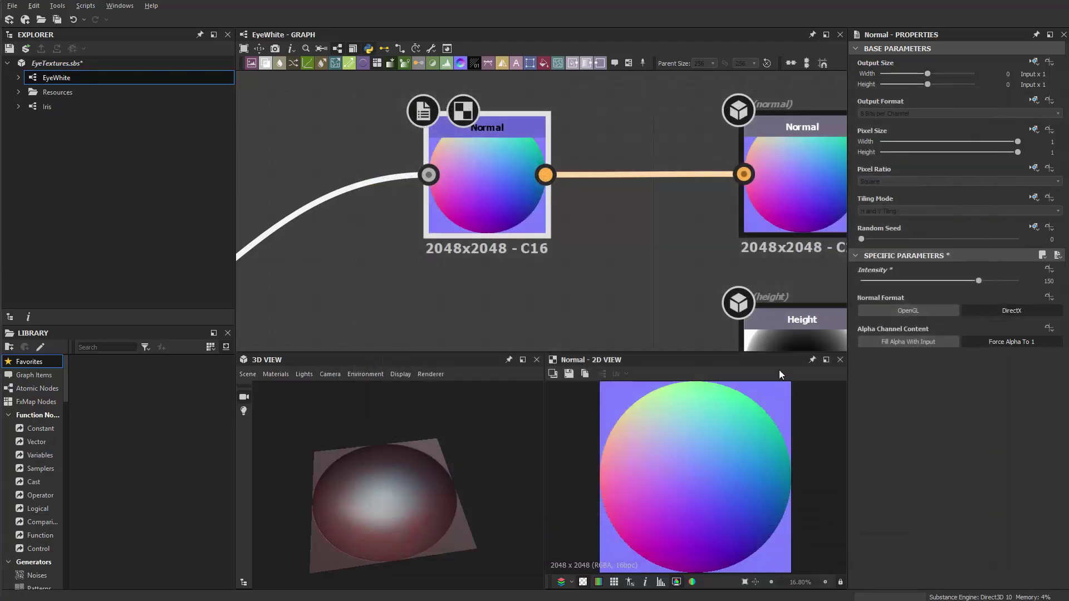
Switch to the main Unreal Engine editor and import the Iris_Plane_Normal texture from the AssetToUe4 folder into Content.
right_click(616, 266)
middle_drag(624, 215, 418, 242)
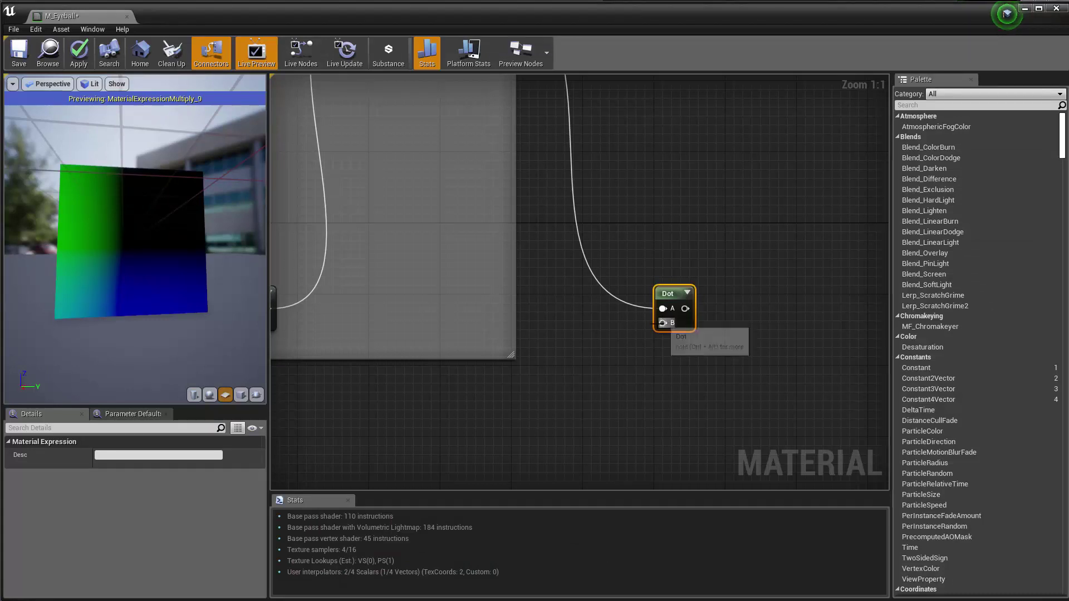
right_drag(662, 323, 656, 391)
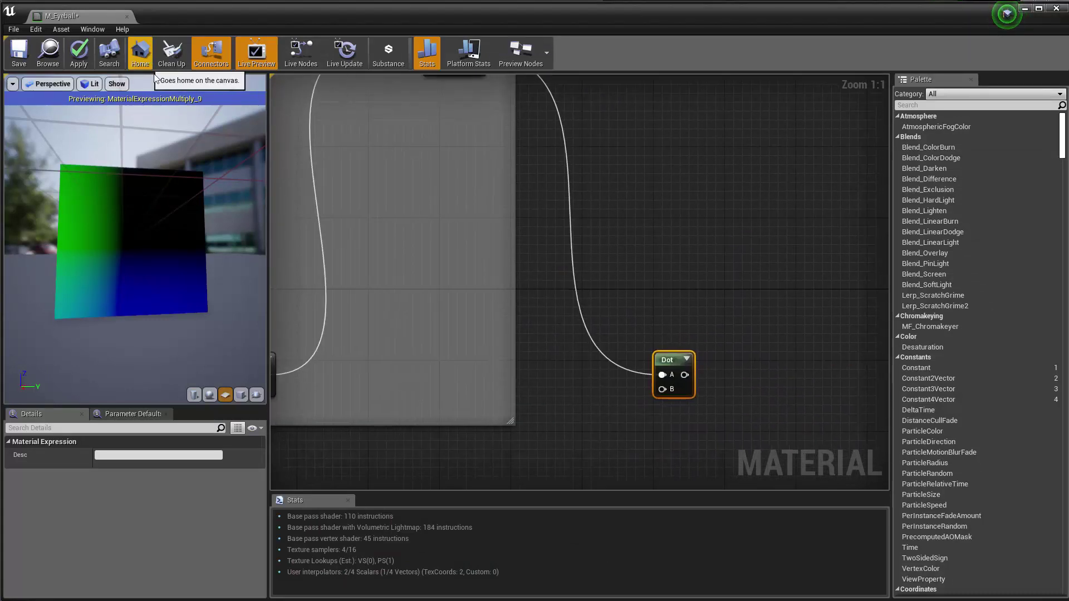
right_drag(678, 266, 675, 241)
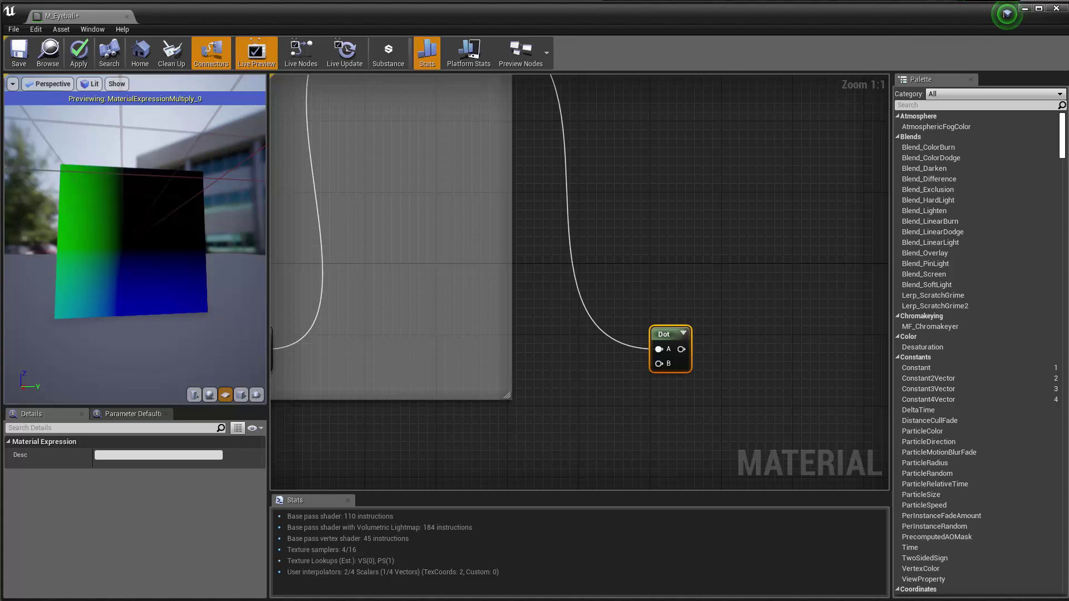
drag(756, 22, 790, 2)
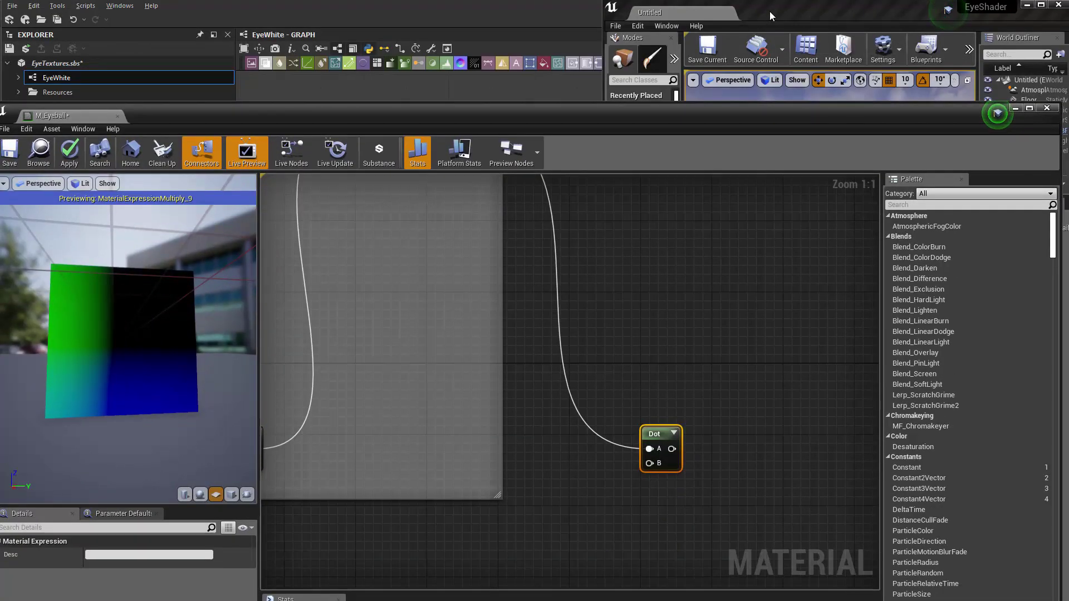
drag(557, 23, 0, 27)
drag(262, 120, 976, 96)
click(451, 480)
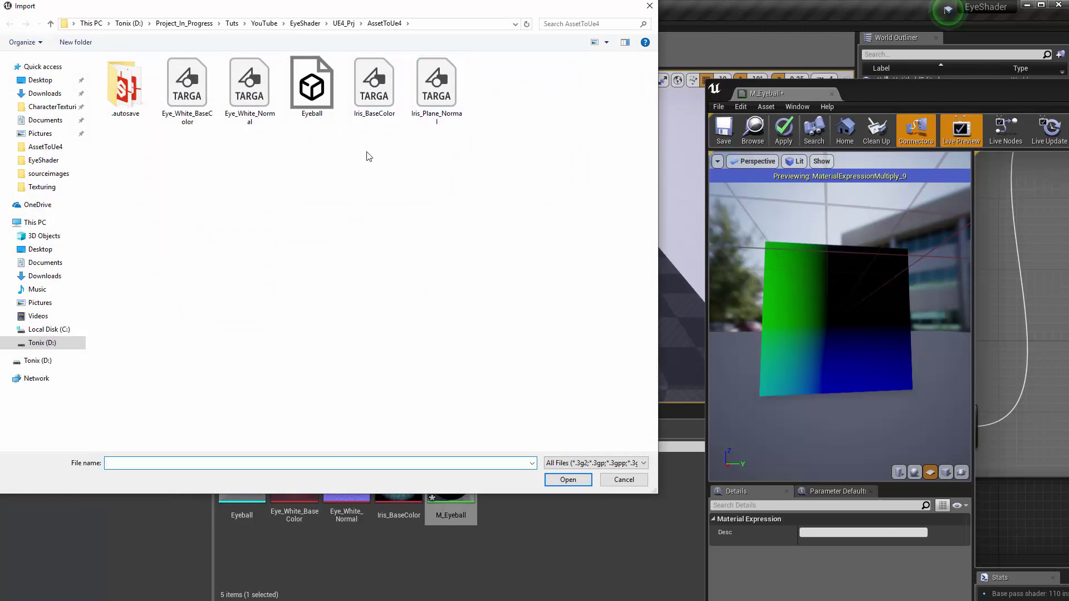
double_click(437, 89)
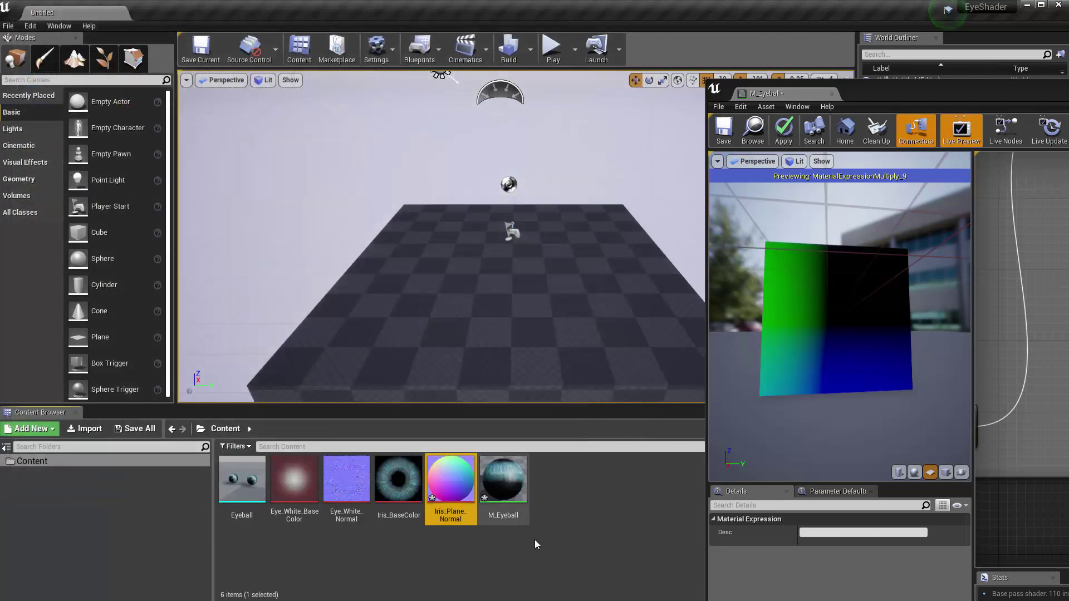
Save the imported Iris_Plane_Normal texture asset.
click(534, 540)
click(449, 492)
key(ctrl+s)
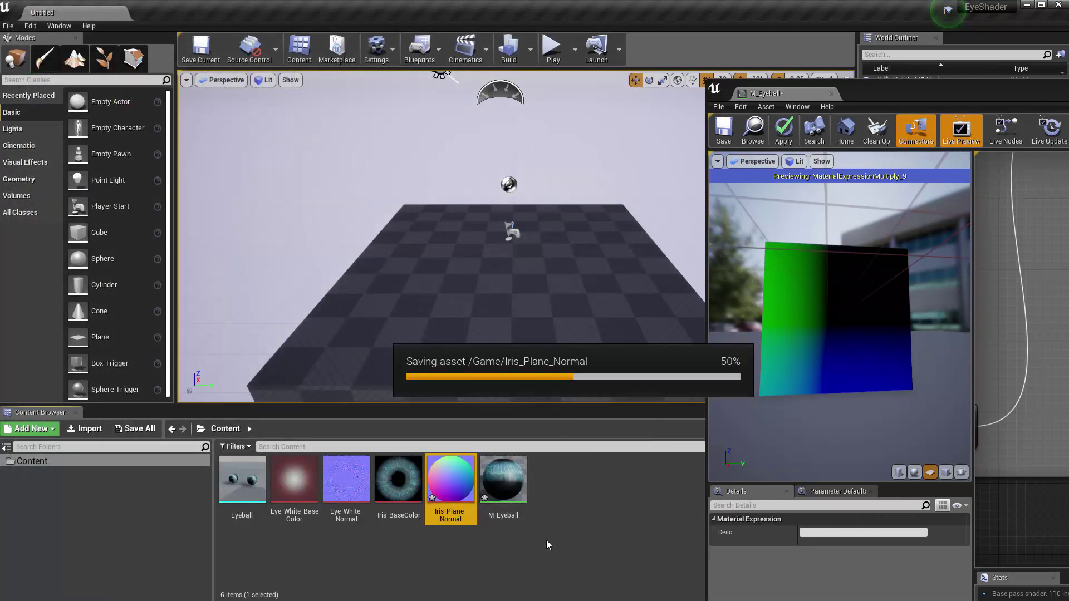
Add Iris_Plane_Normal to the M_Eyeball graph as a Texture Sample and place it in the empty area below the Multiply node's comment box.
drag(460, 494, 1025, 515)
drag(1036, 86, 406, 4)
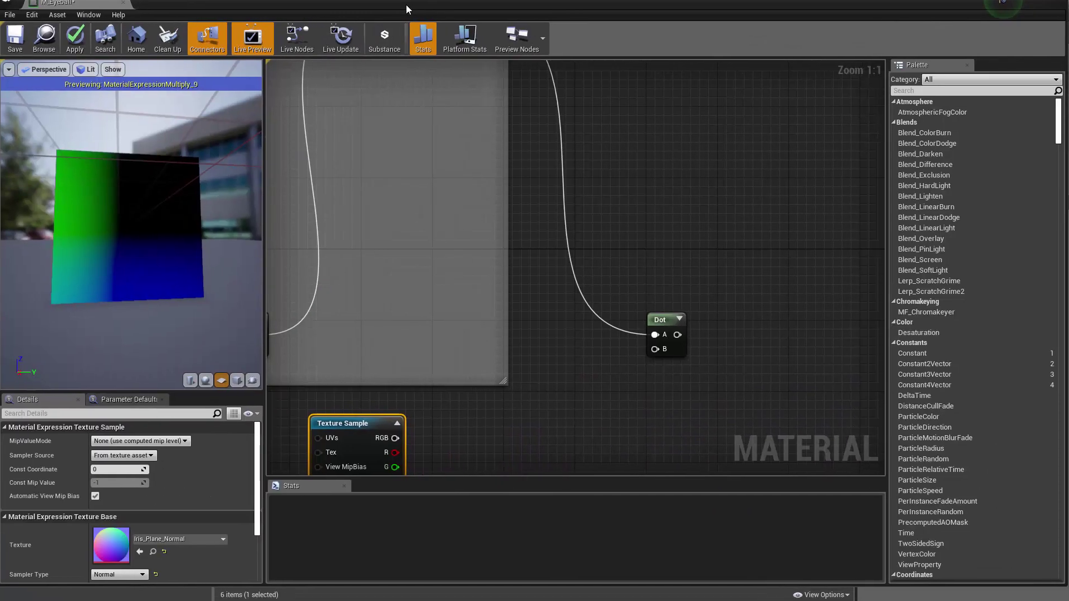
right_drag(387, 348, 517, 206)
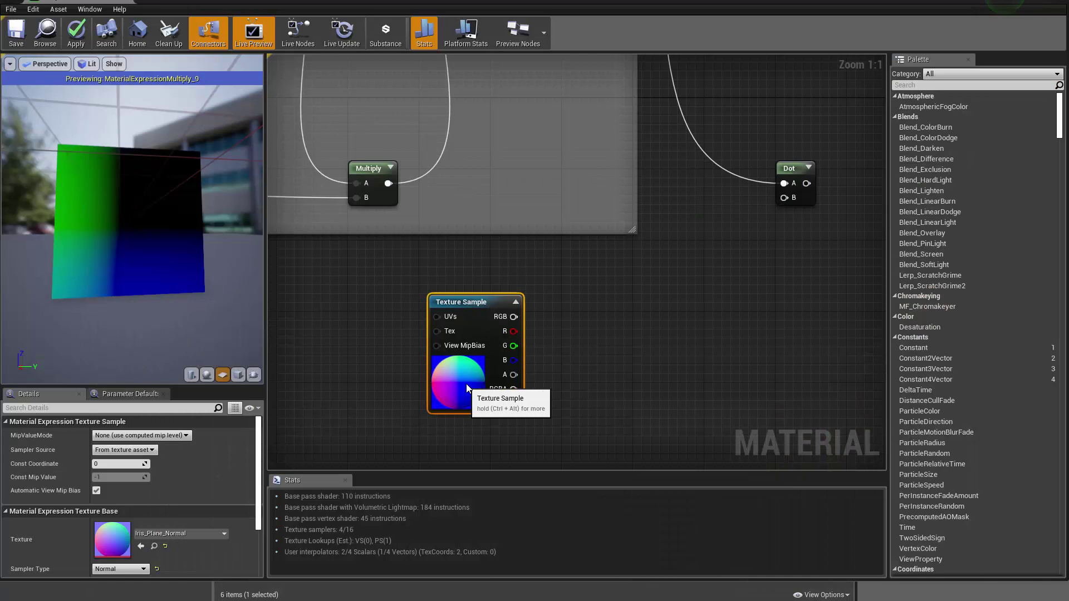
drag(466, 385, 426, 376)
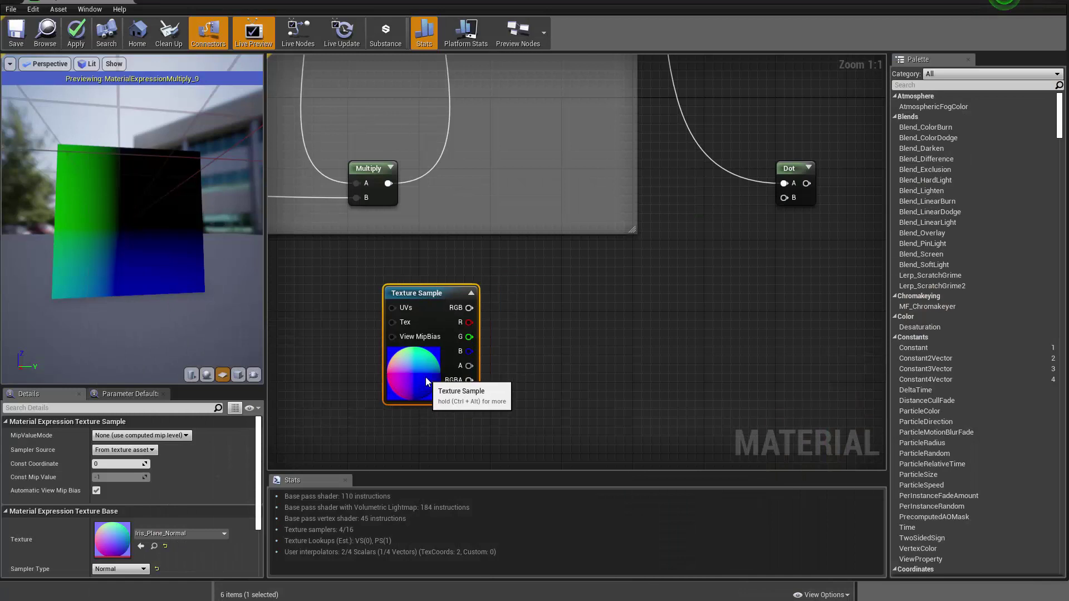
right_drag(659, 366, 804, 353)
drag(562, 358, 411, 386)
right_drag(592, 341, 589, 313)
Add a TransformVector node from Tangent Space to World Space and feed it the Texture Sample's RGB output.
right_click(544, 313)
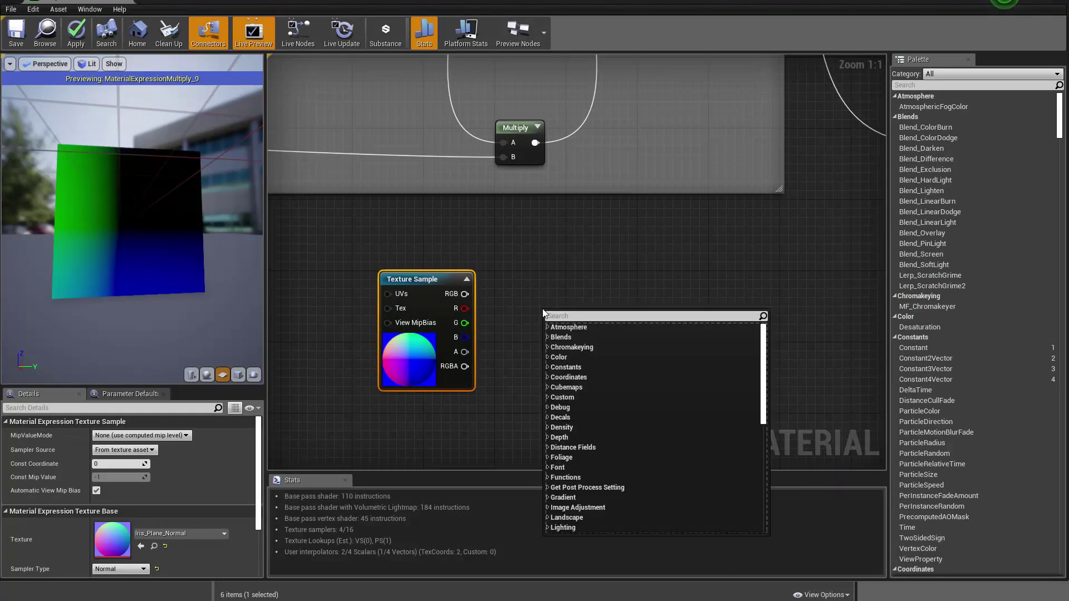
text(tra)
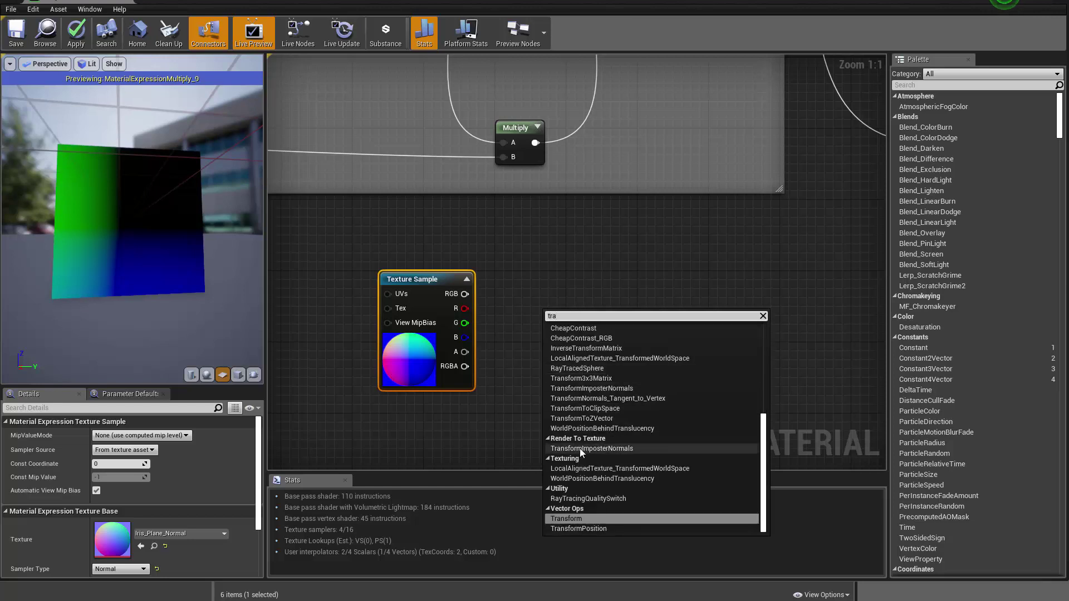
click(595, 518)
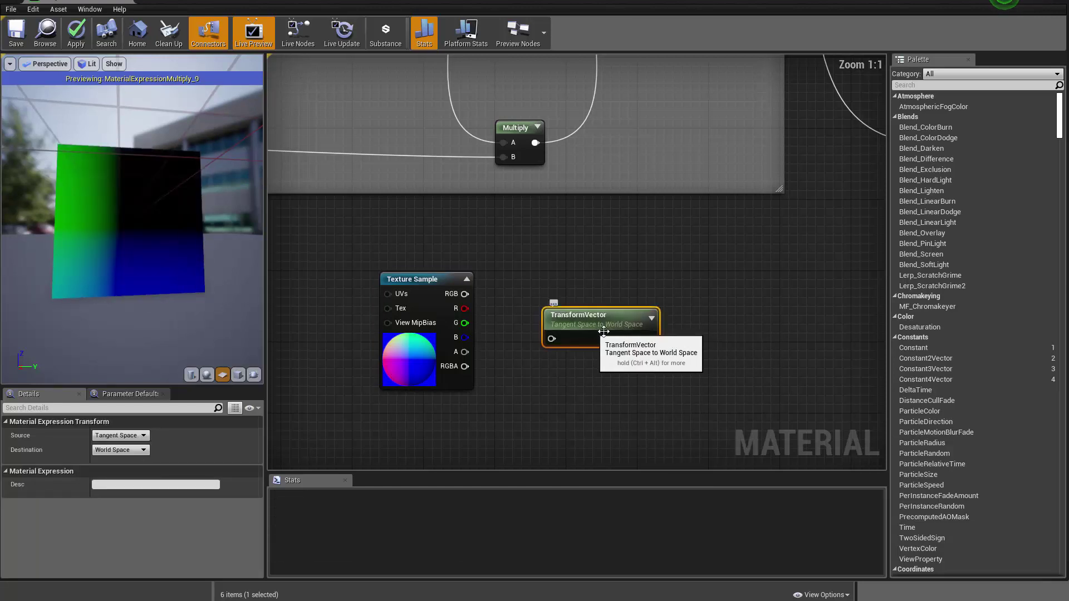
drag(465, 294, 544, 282)
Preview the TransformVector node on the plane mesh and examine its world-space colours from several angles.
right_click(563, 276)
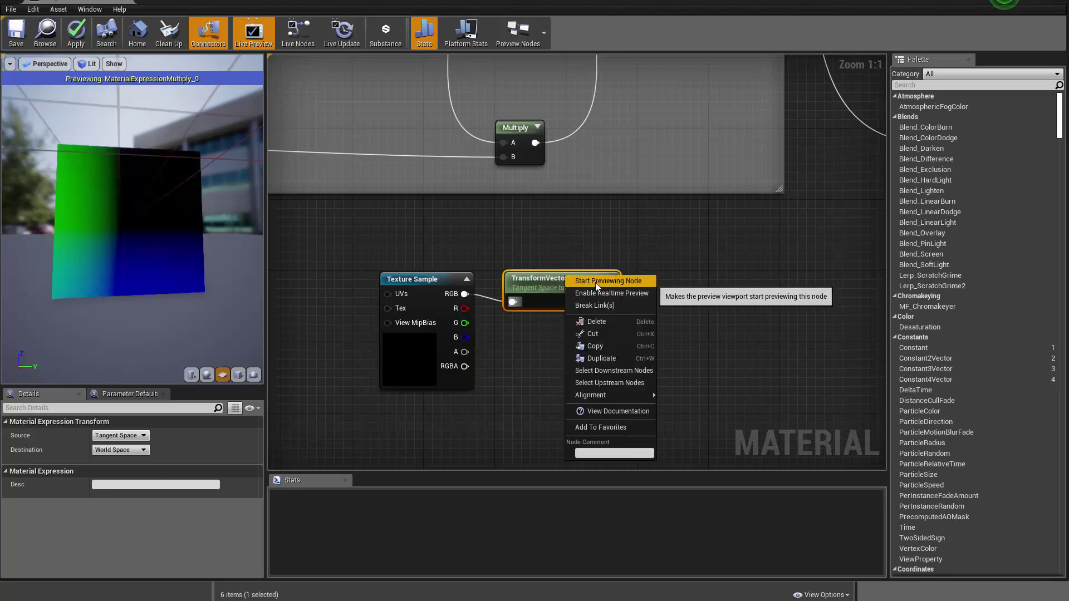
click(596, 287)
drag(205, 297, 167, 290)
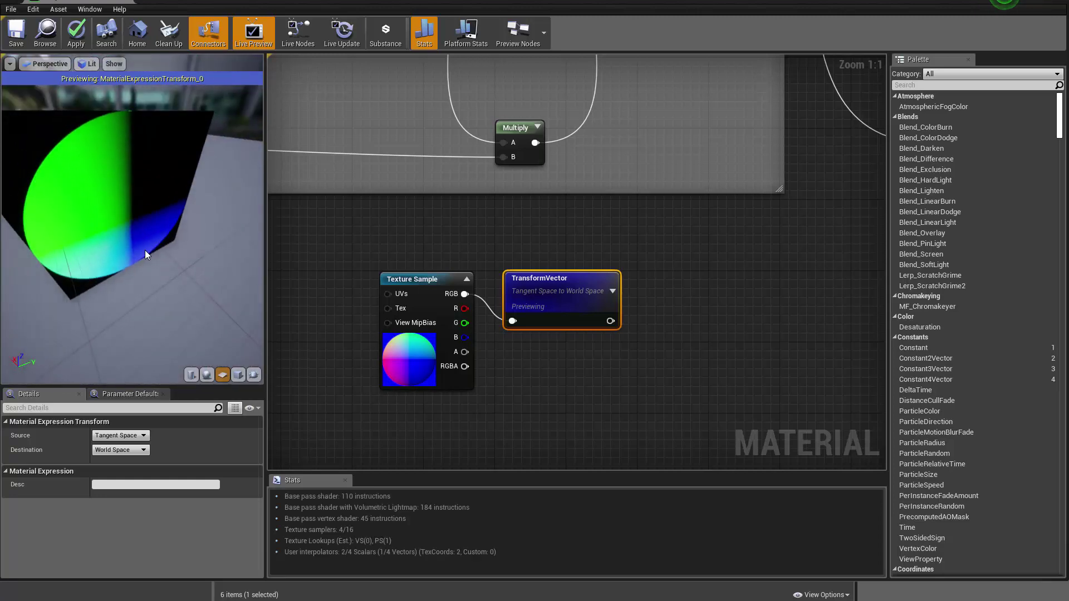
drag(85, 198, 76, 192)
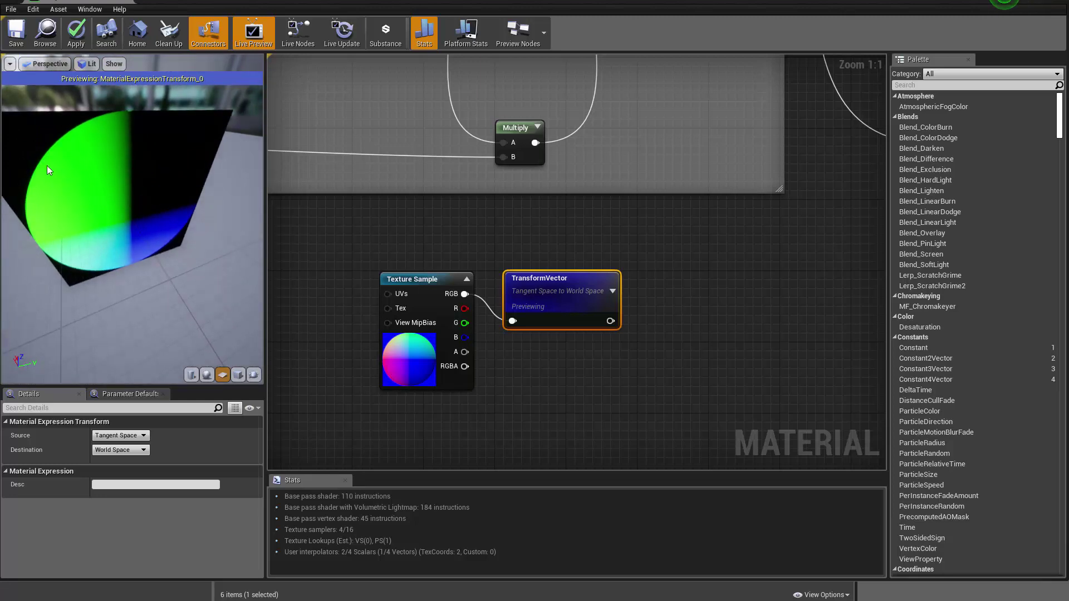
mouse_move(25, 196)
mouse_down()
mouse_move(62, 195)
mouse_move(34, 189)
mouse_move(32, 178)
mouse_up()
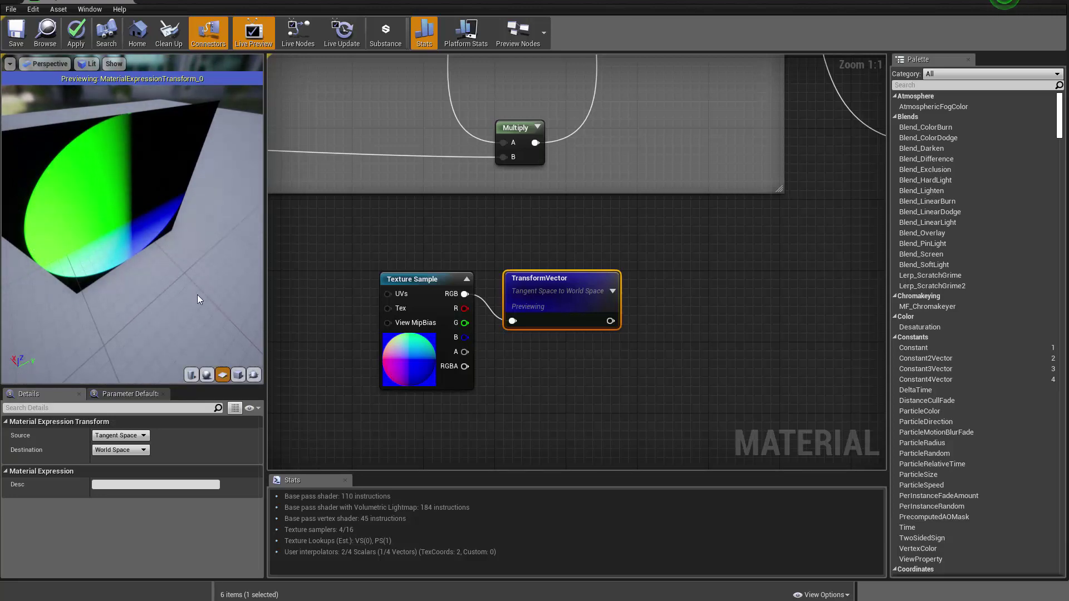
drag(197, 295, 64, 257)
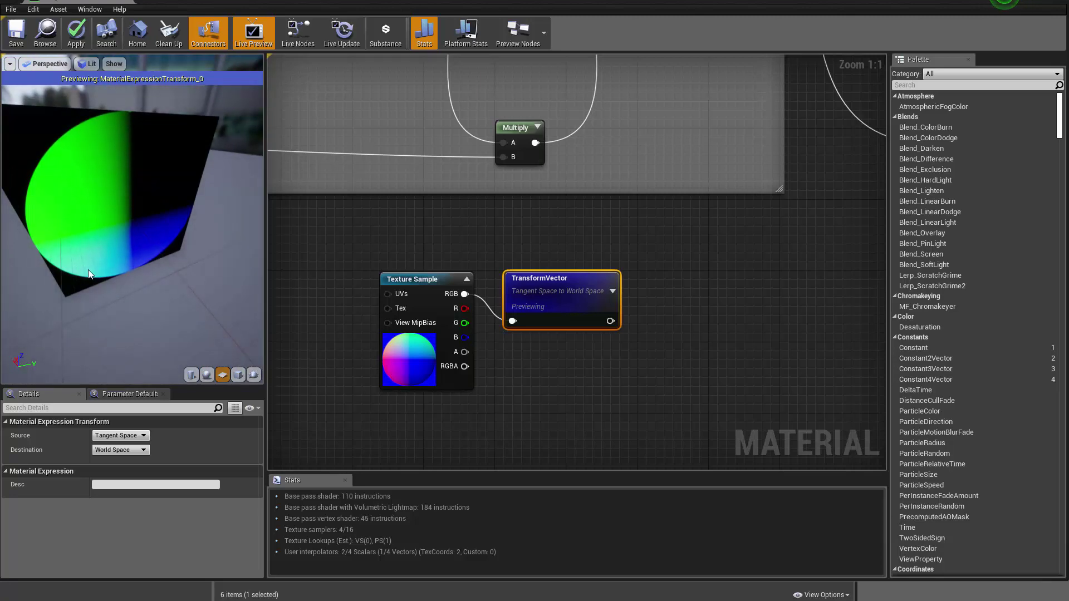
drag(189, 213, 89, 308)
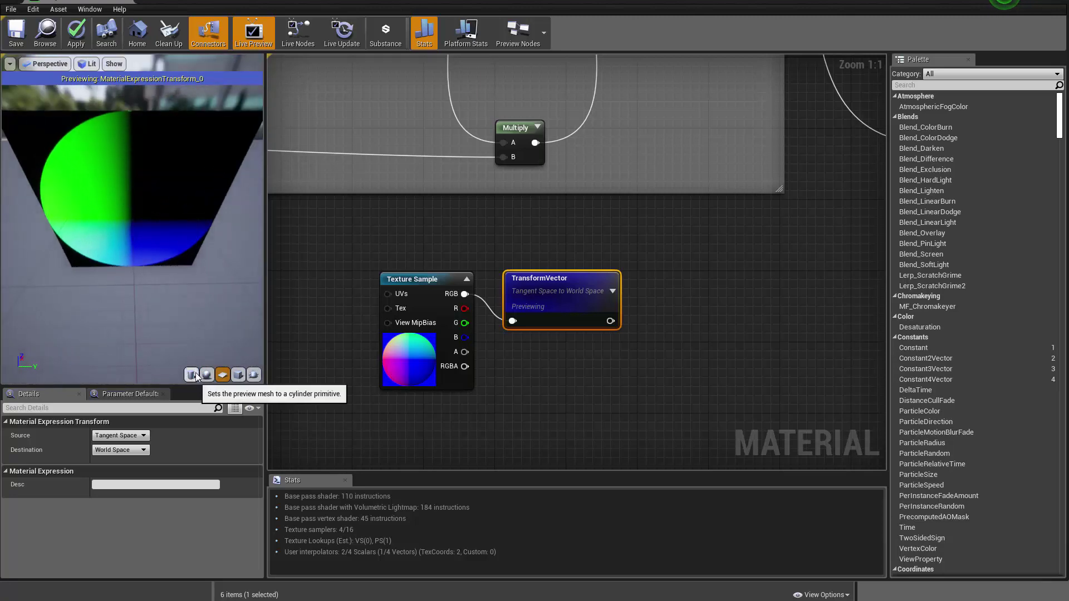
Switch the preview mesh to a cube and examine the transformed normals on its differently oriented faces.
click(236, 375)
drag(165, 280, 124, 203)
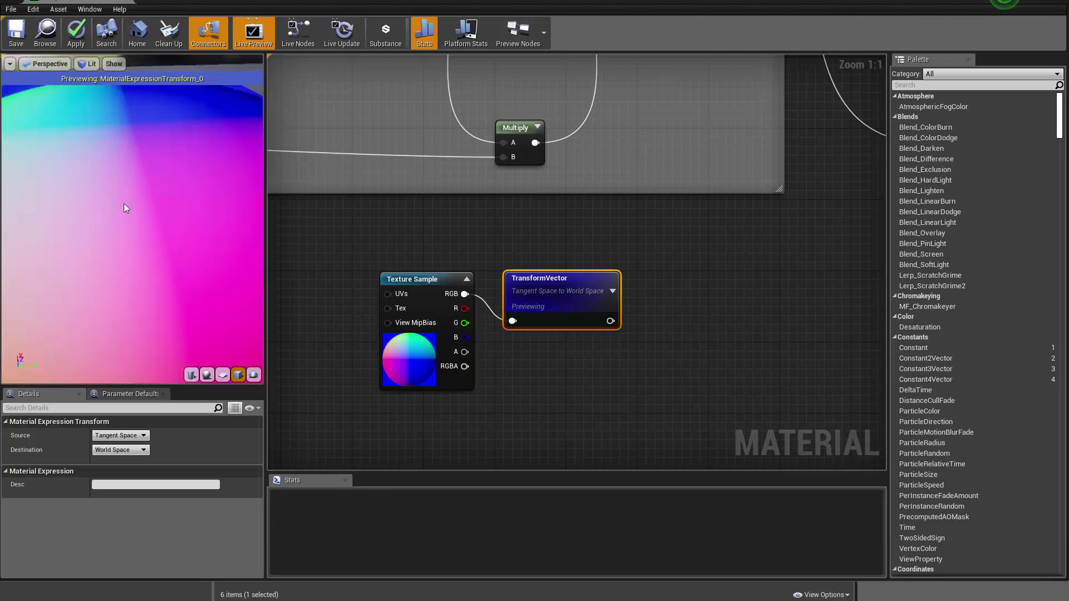
scroll(156, 239, down, 5)
drag(156, 240, 213, 238)
scroll(166, 242, up, 5)
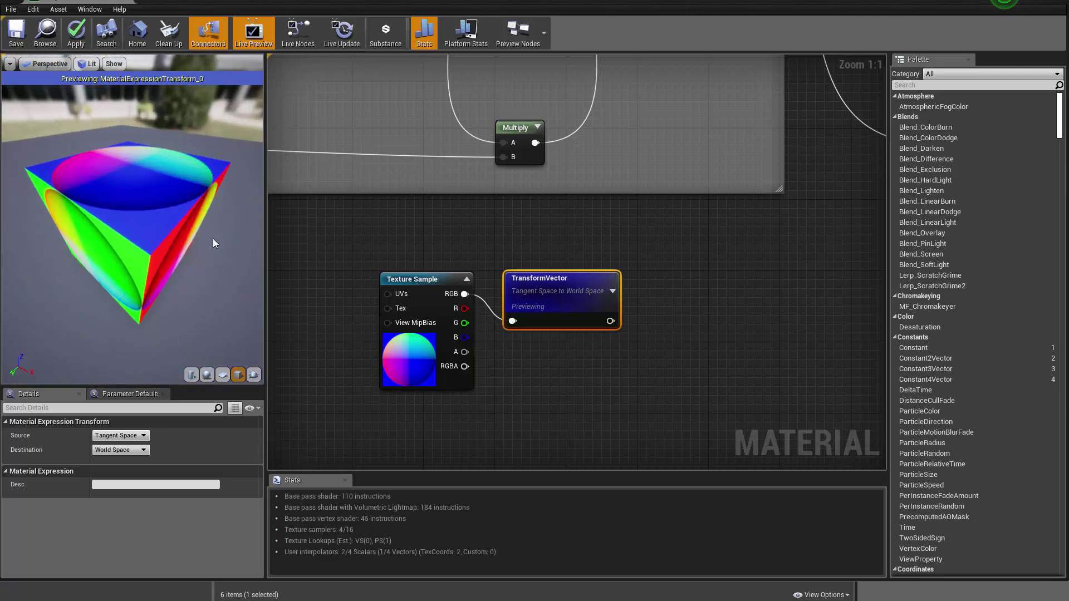
scroll(225, 248, down, 3)
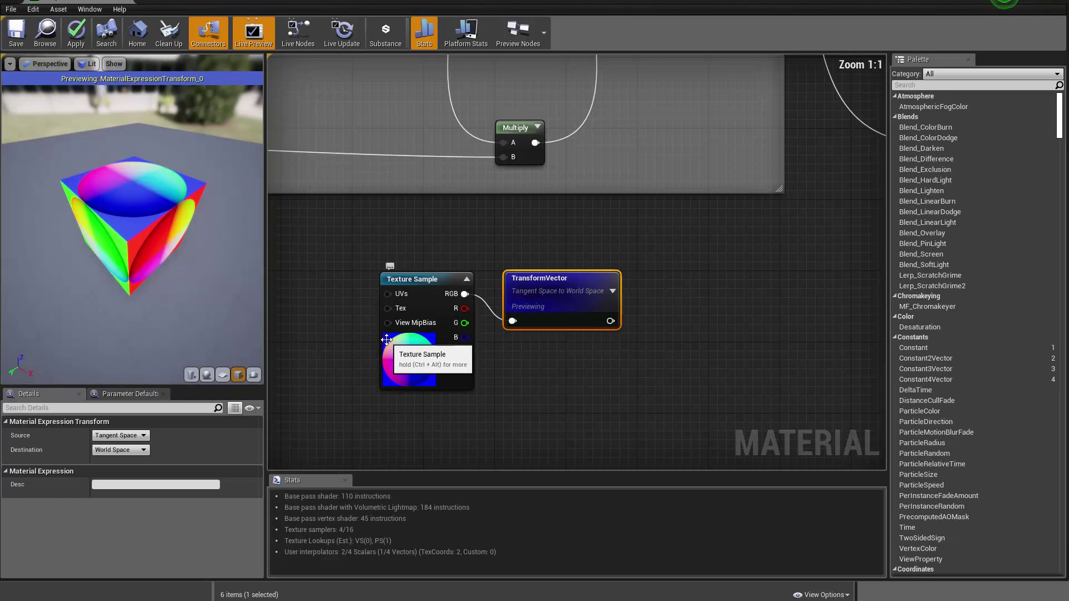
mouse_move(143, 234)
mouse_down()
mouse_move(128, 246)
mouse_move(126, 236)
mouse_up()
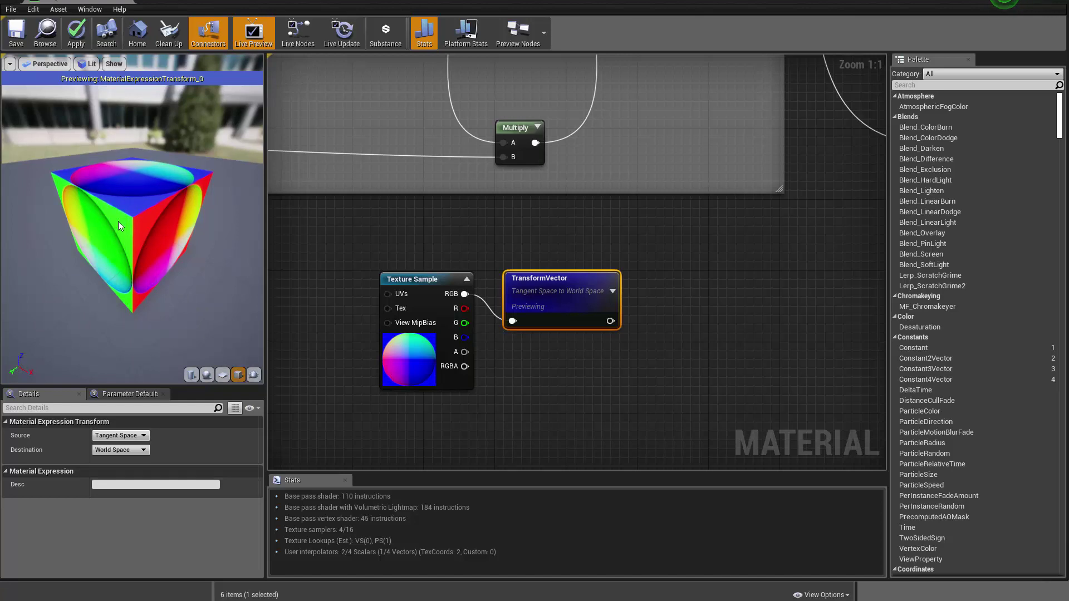
Move the TransformVector node closer to the Dot node and connect its output to Dot input B.
drag(71, 238, 130, 248)
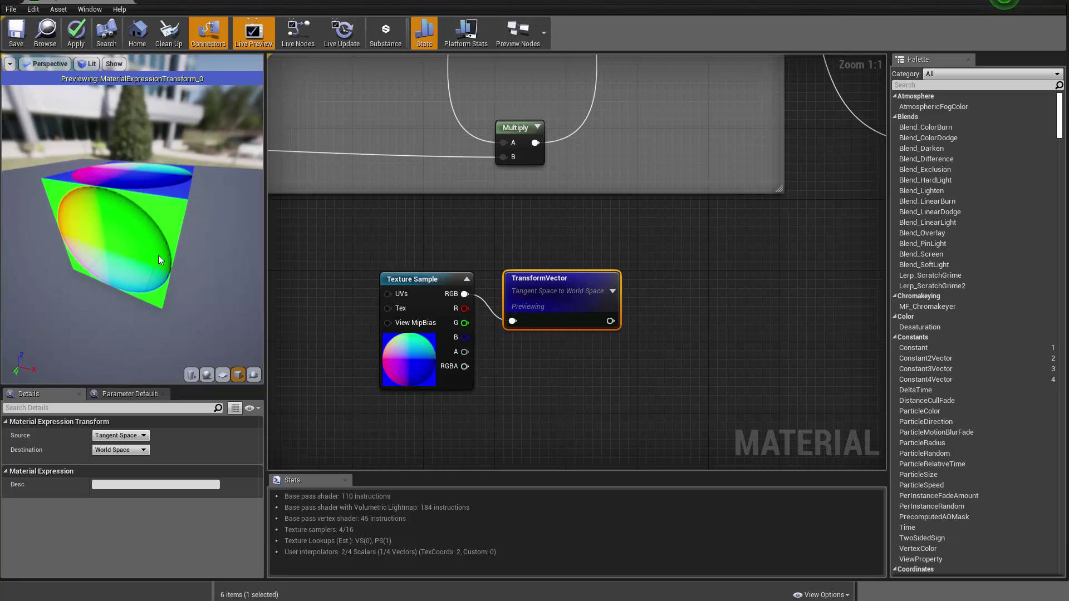
drag(120, 284, 220, 226)
scroll(164, 256, down, 3)
scroll(165, 255, up, 4)
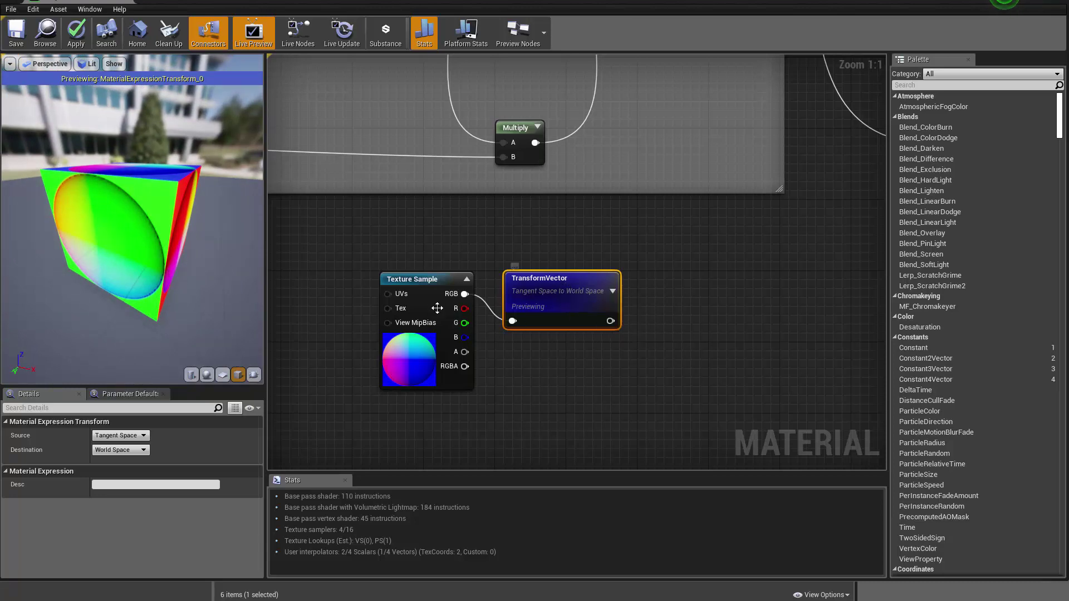
click(402, 363)
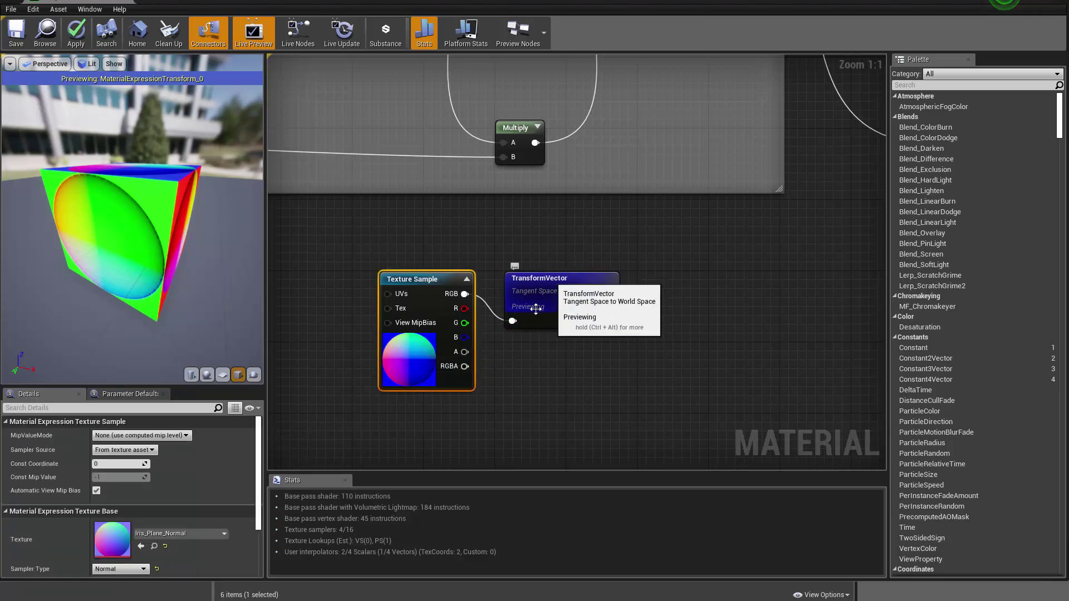
drag(548, 293, 557, 265)
right_drag(645, 298, 489, 369)
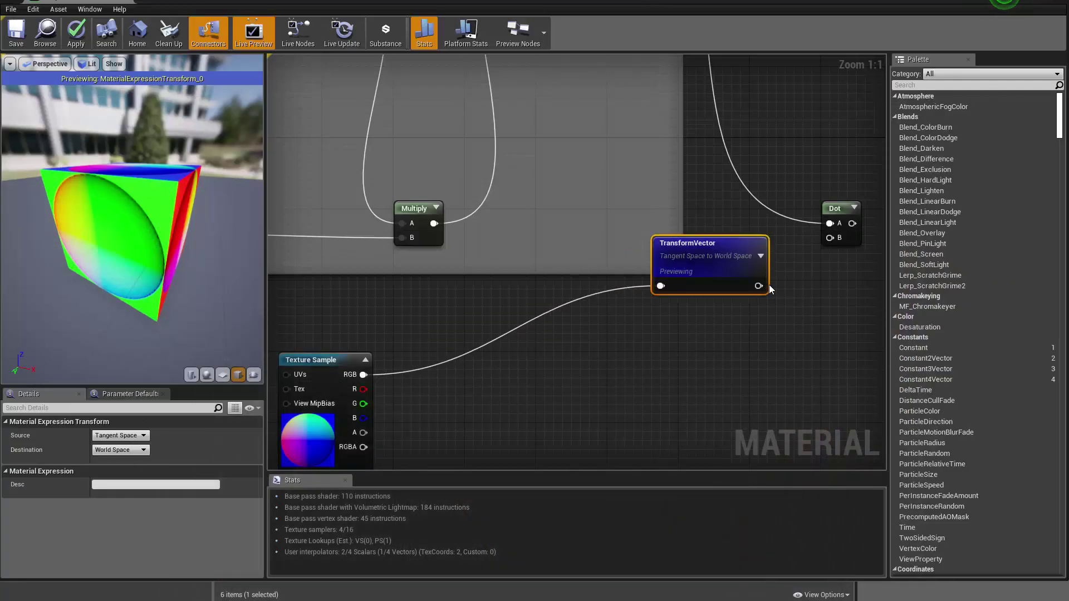
drag(767, 287, 810, 341)
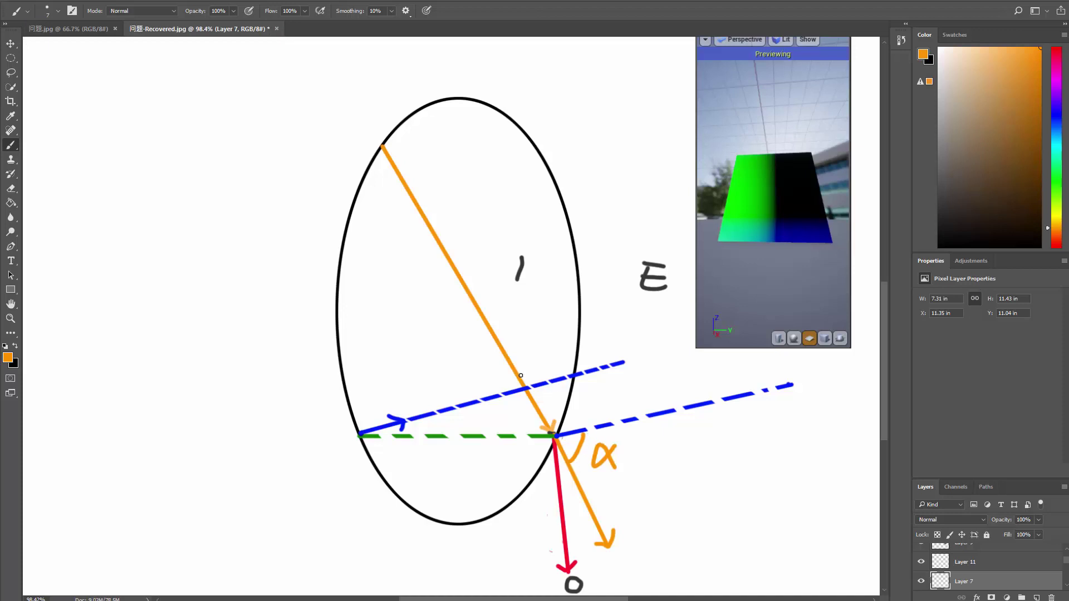
drag(534, 397, 547, 385)
key(v)
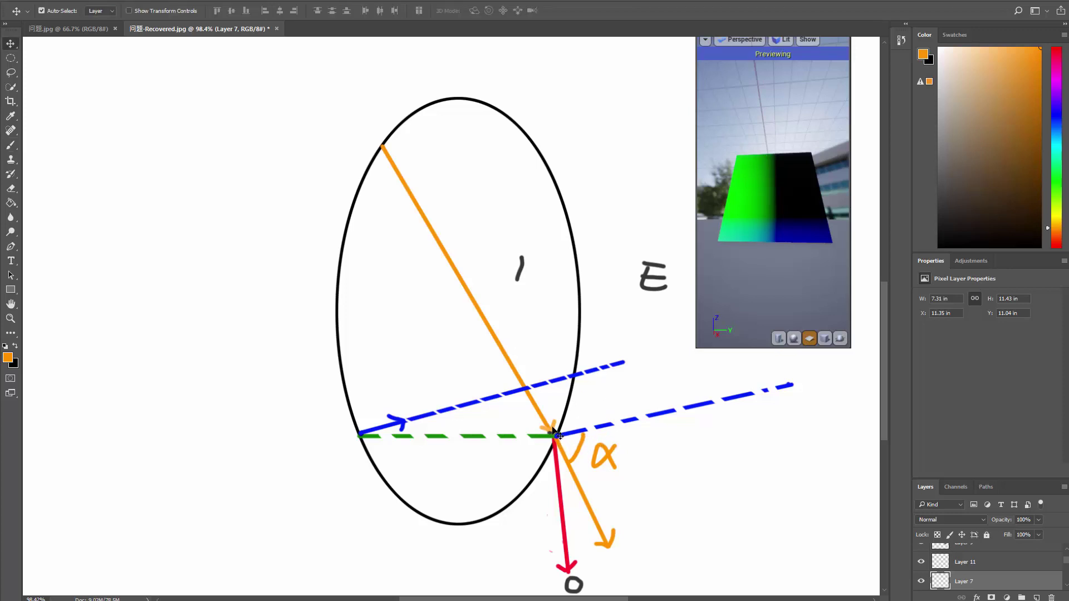
key(ctrl+t)
scroll(717, 543, down, 2)
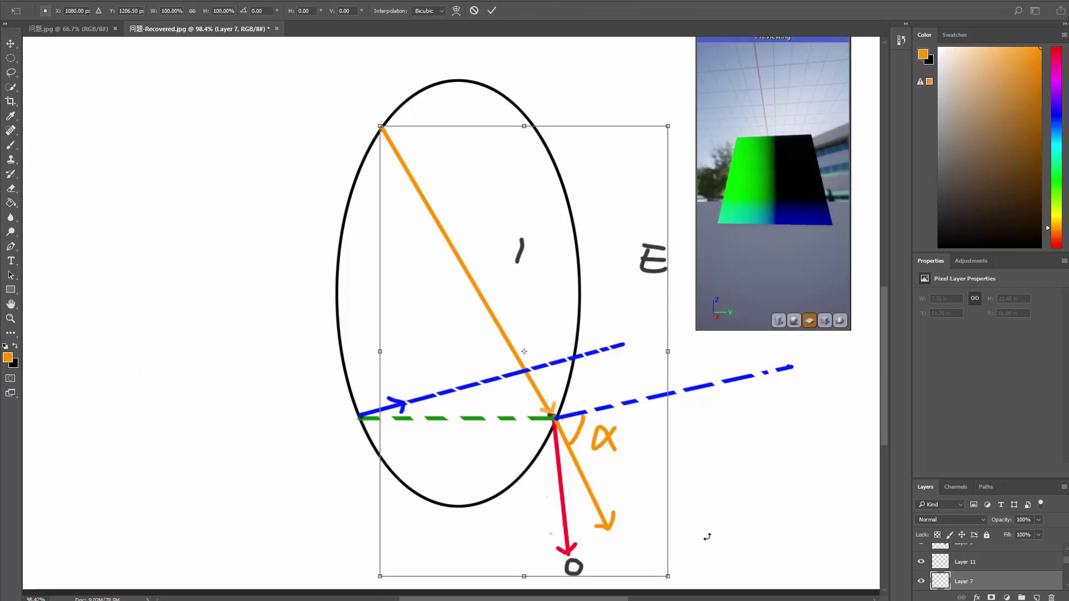
mouse_move(720, 555)
mouse_down()
mouse_move(703, 573)
mouse_move(727, 549)
mouse_up()
key(ctrl+z)
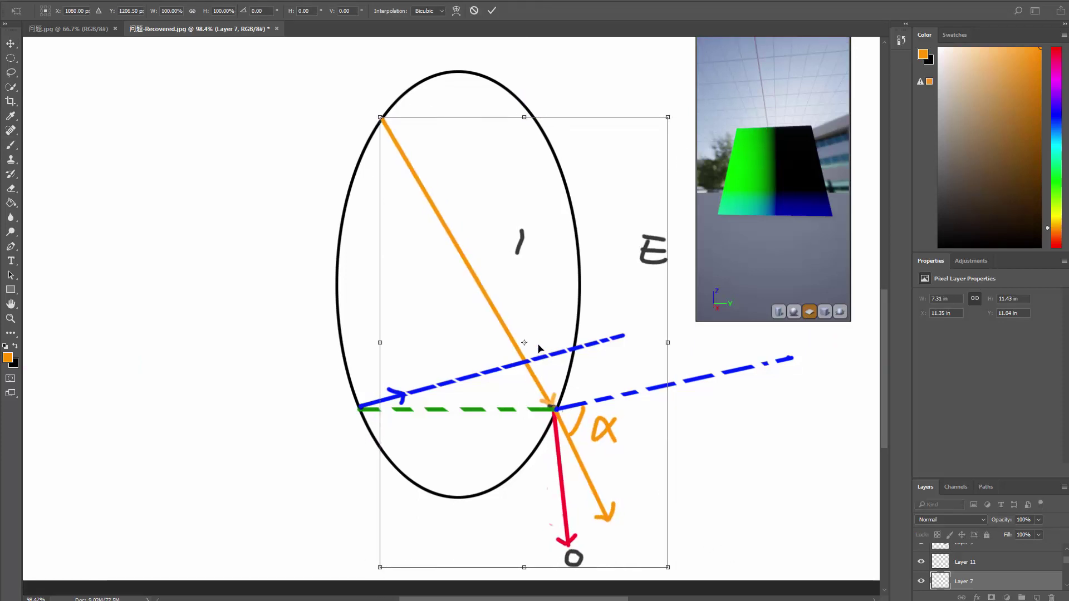
drag(525, 343, 557, 410)
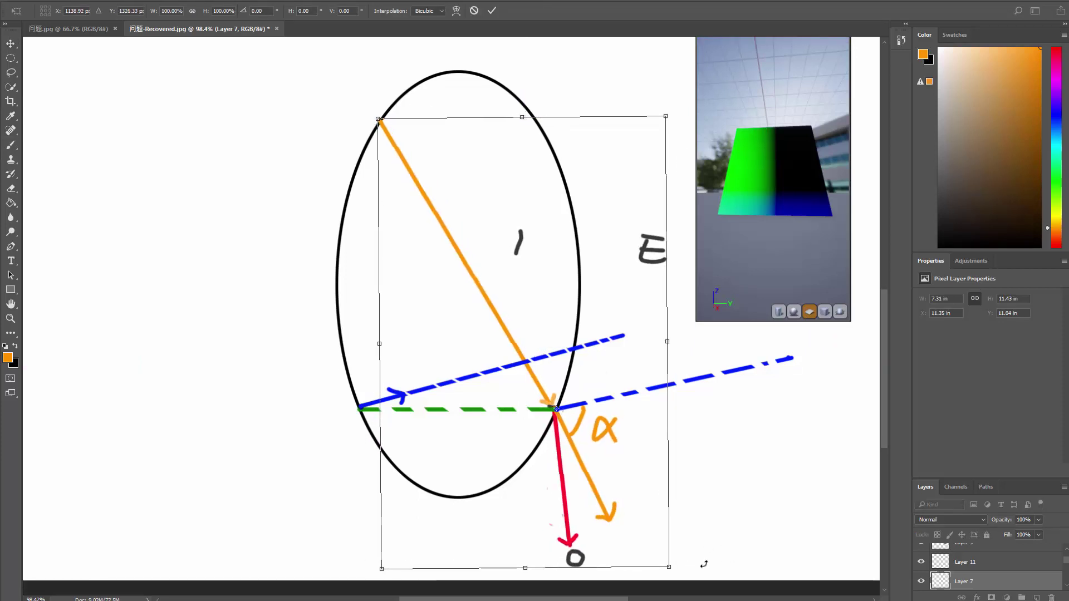
drag(713, 574, 726, 508)
key(Escape)
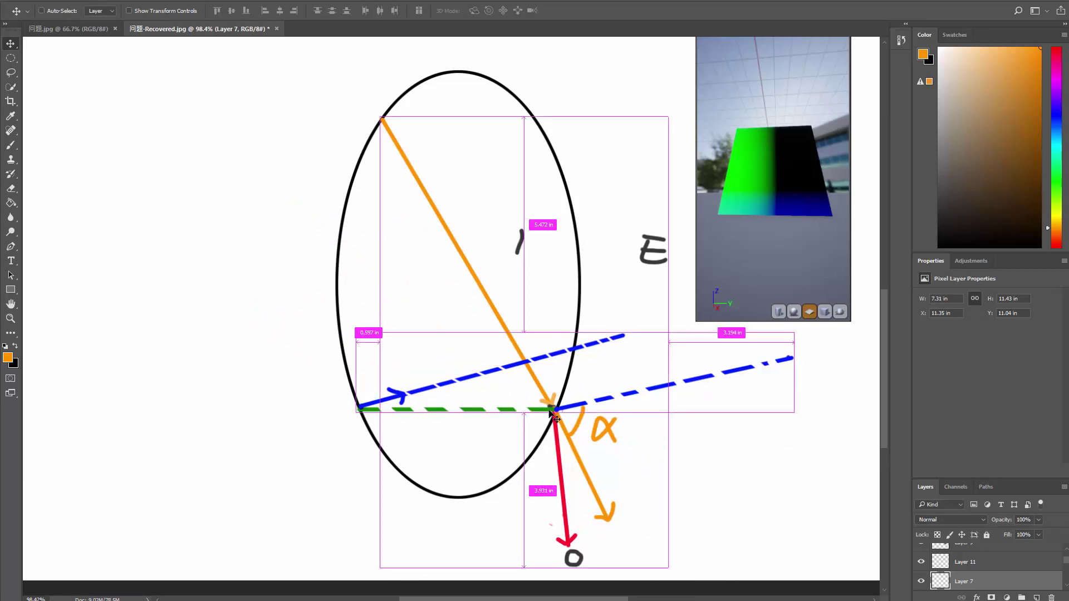
Try rotating the ray drawing on Layer 7 by about 49° around the point where the arrows meet on the ellipse.
key(ctrl+t)
drag(524, 342, 555, 409)
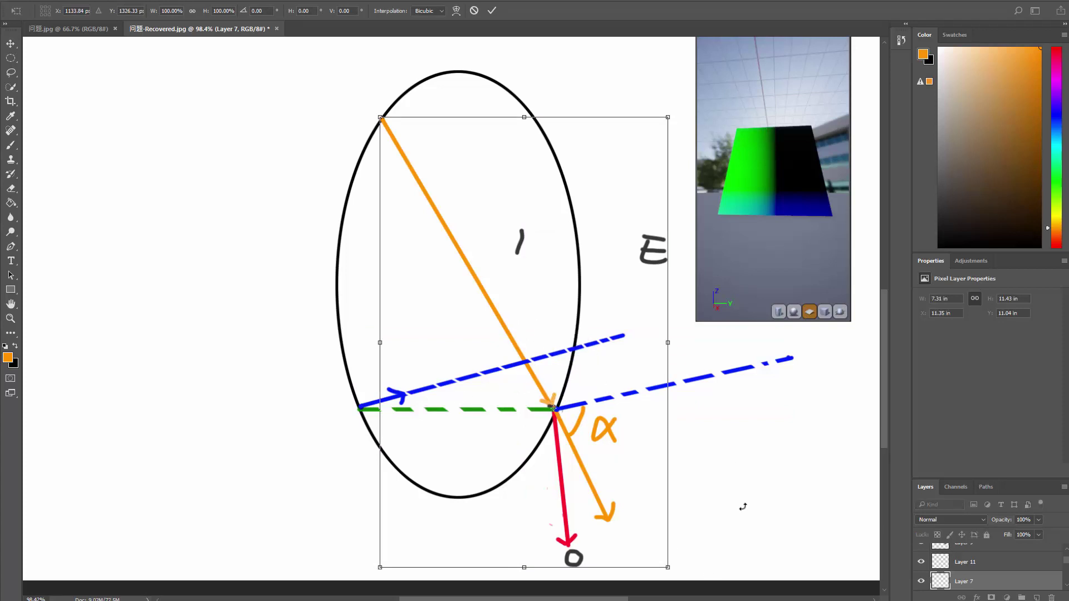
drag(743, 506, 684, 404)
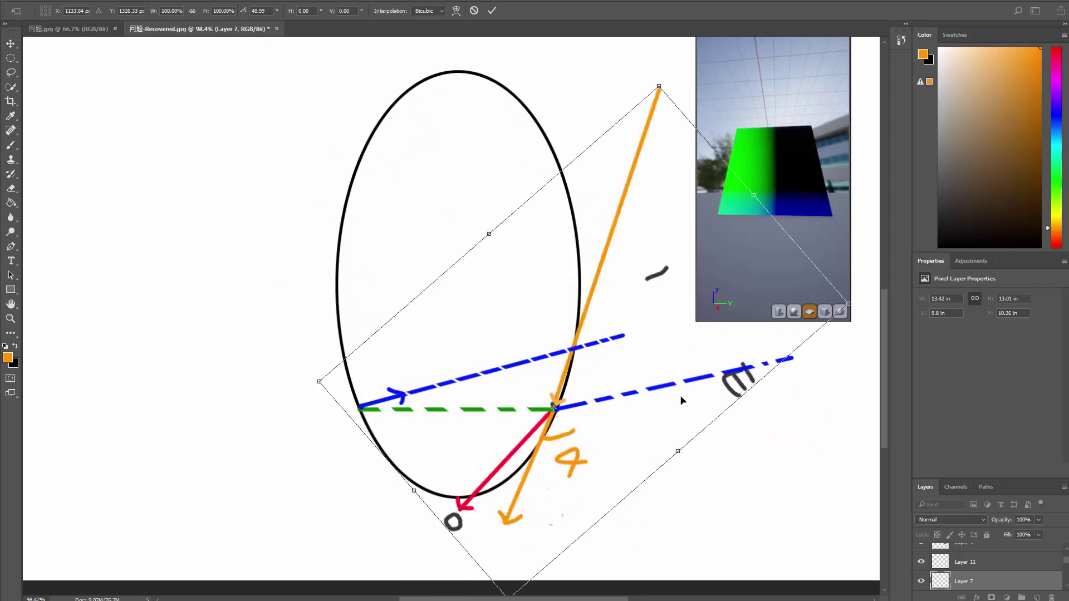
key(Escape)
Brush an orange angle arc between the incoming orange ray and the green dashed line, inside the ellipse.
alt+scroll(573, 423, down, 1)
alt+scroll(543, 385, up, 2)
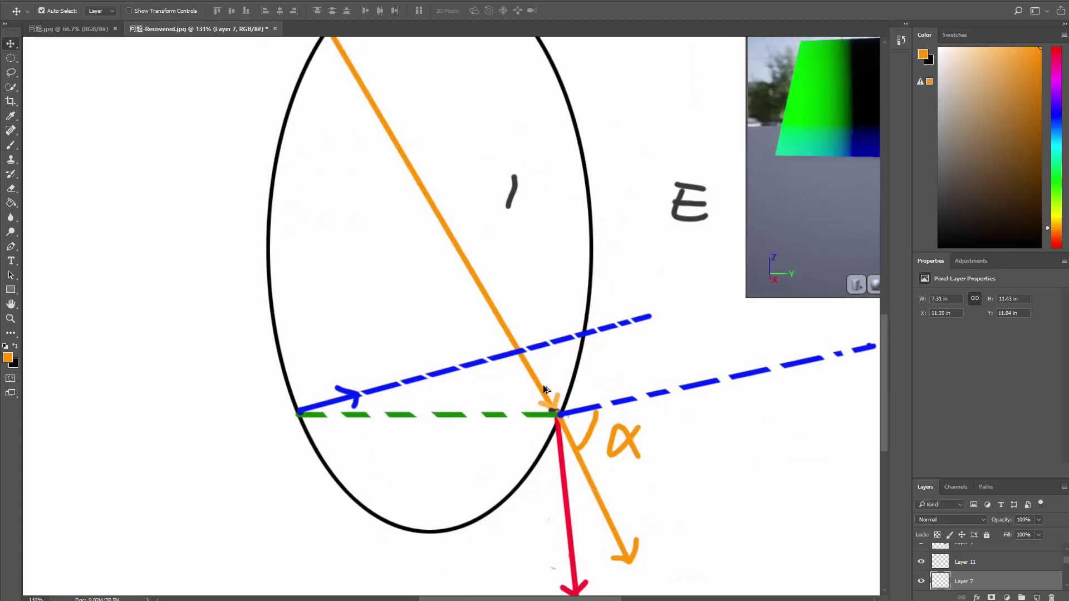
alt+scroll(534, 373, down, 3)
alt+scroll(520, 375, up, 2)
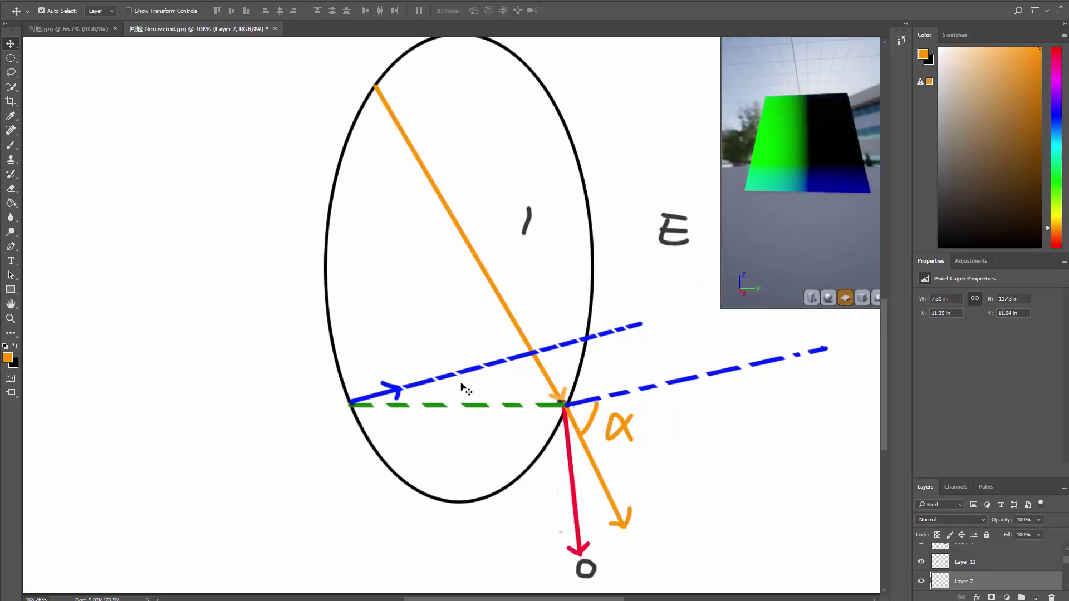
alt+scroll(527, 396, up, 1)
key(b)
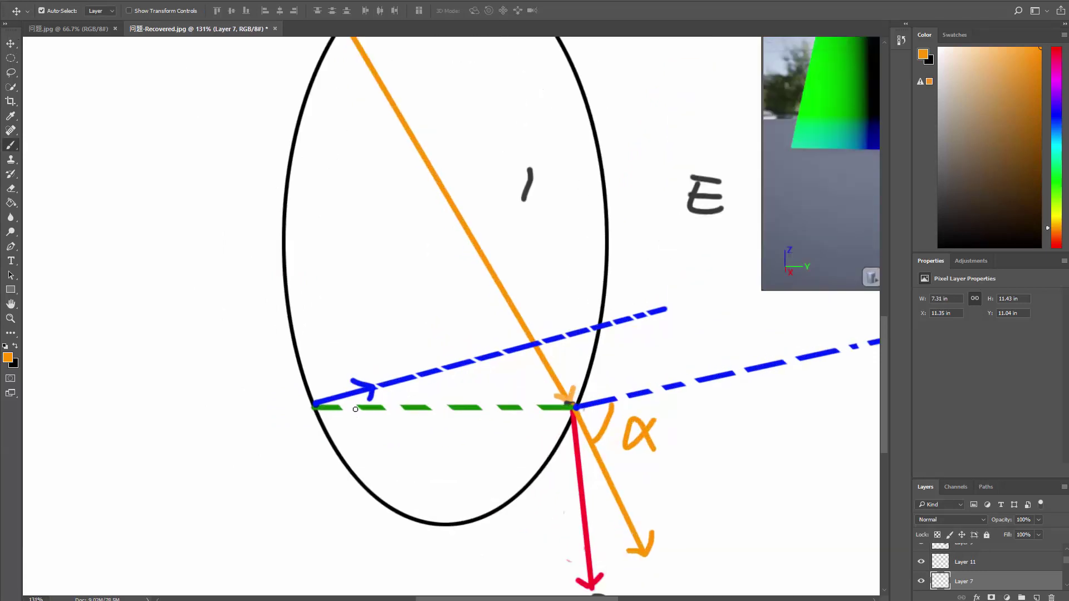
drag(552, 373, 533, 398)
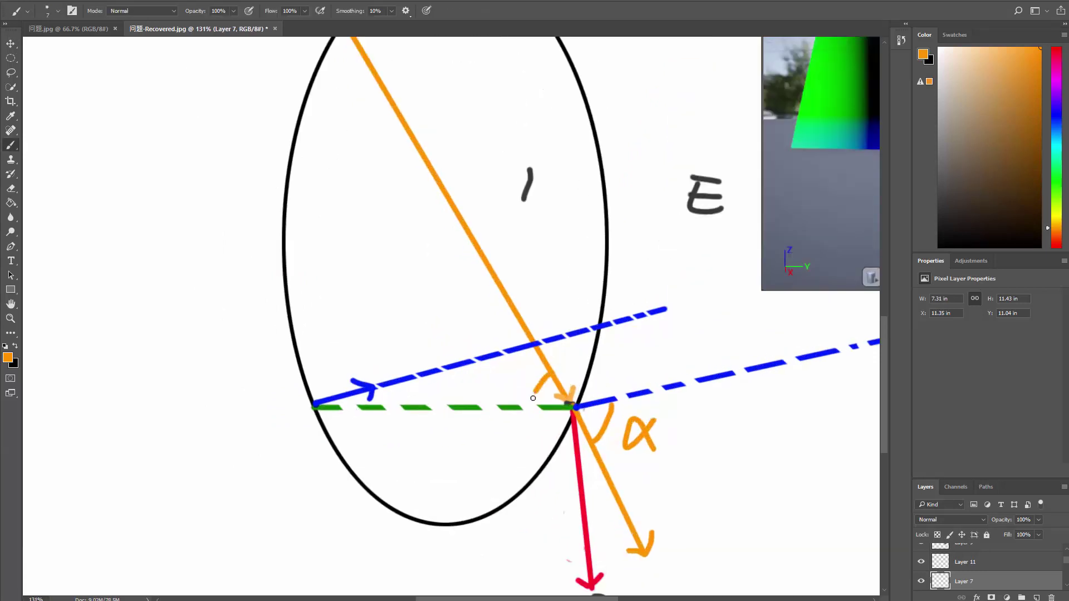
Complete the triangle with an orange line and right-angle mark at the green dashed line's far end, and draw a question mark below that dashed line.
alt+scroll(681, 508, down, 3)
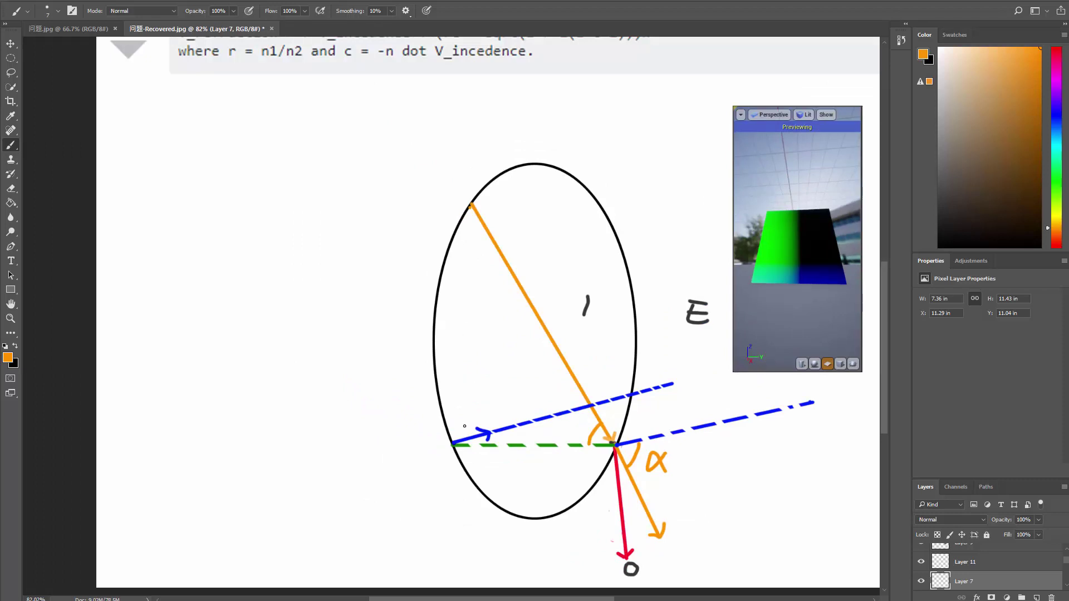
shift+click(456, 442)
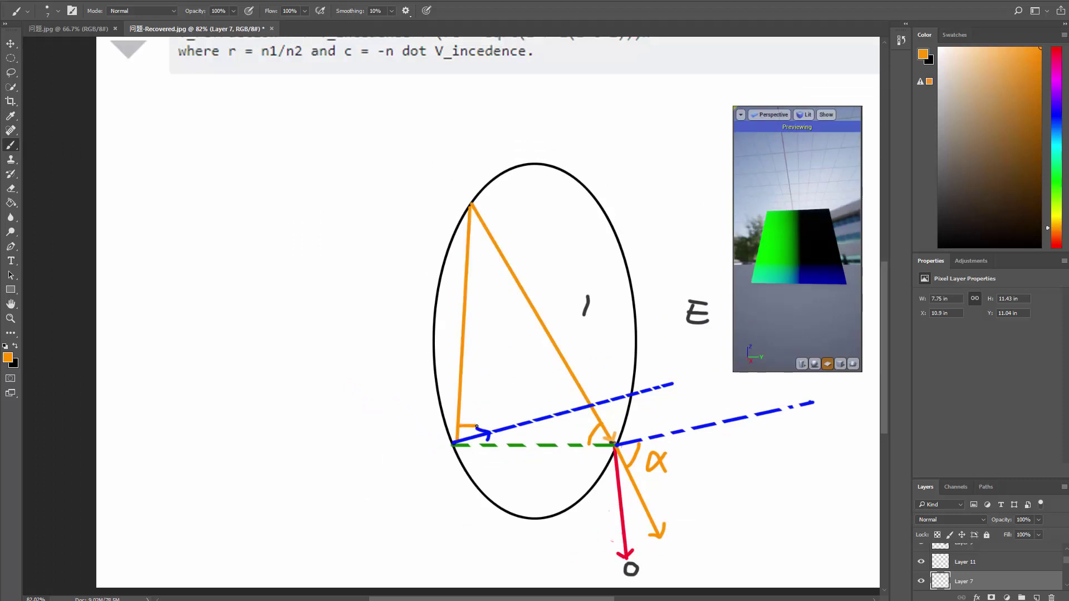
alt+scroll(475, 442, up, 5)
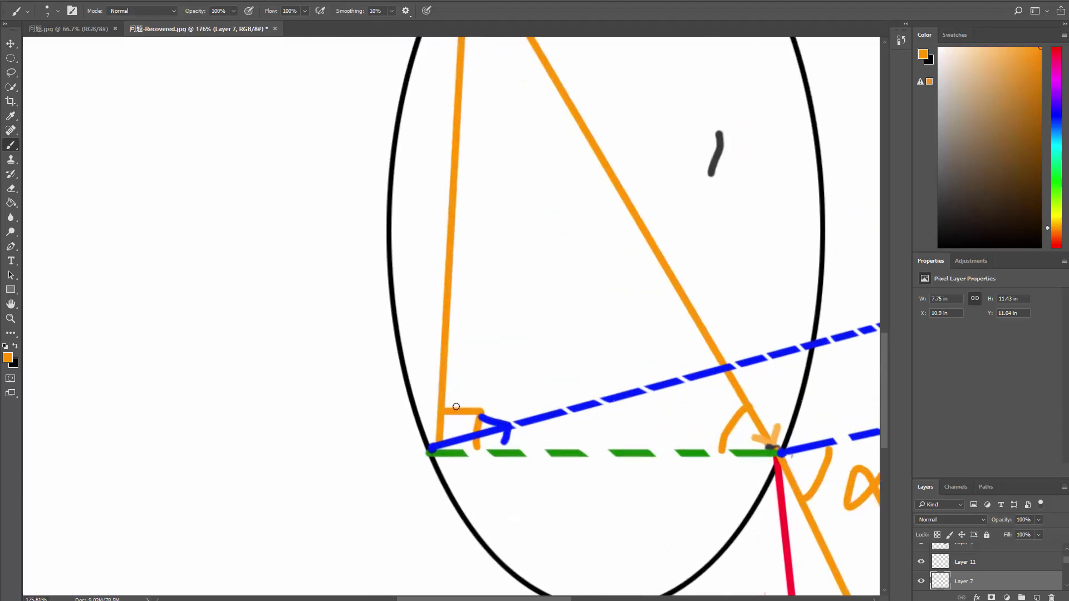
alt+scroll(515, 426, down, 2)
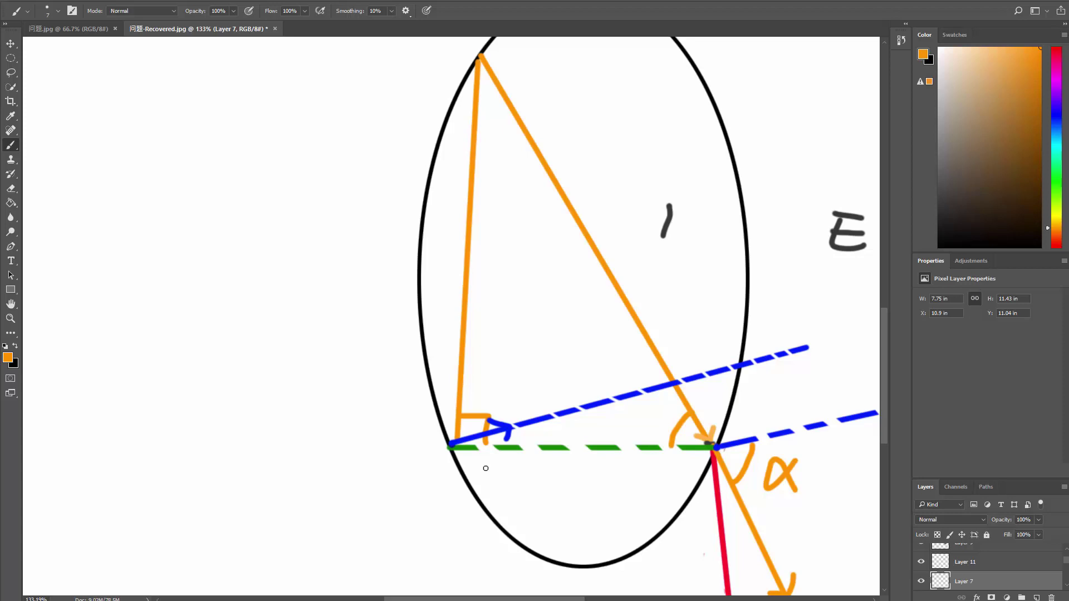
drag(584, 478, 588, 505)
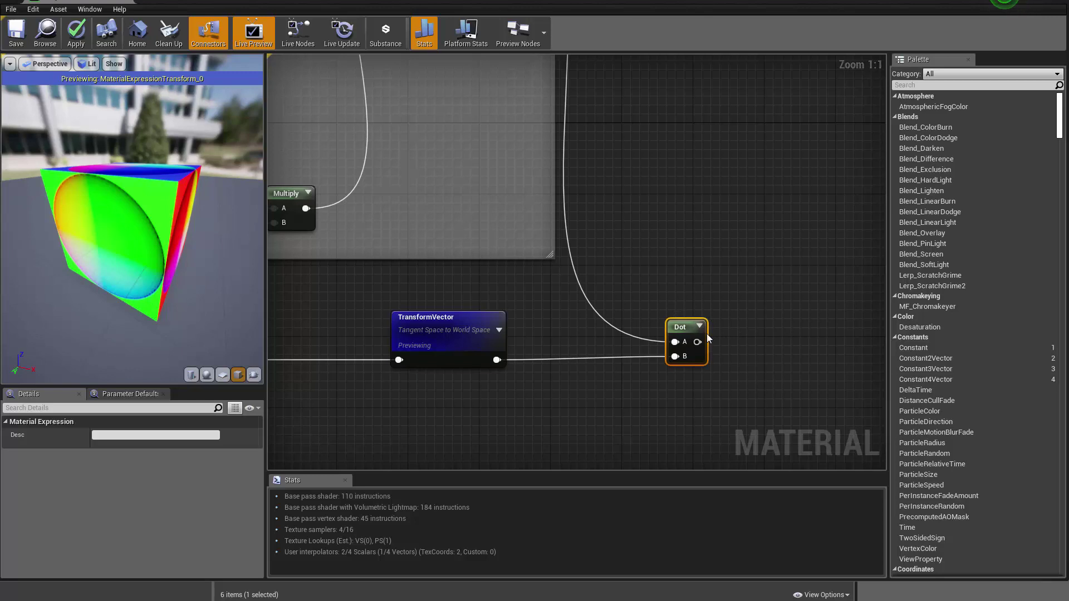
Switch to the Unreal material graph and move the Dot node slightly farther from the TransformVector node.
drag(708, 338, 725, 338)
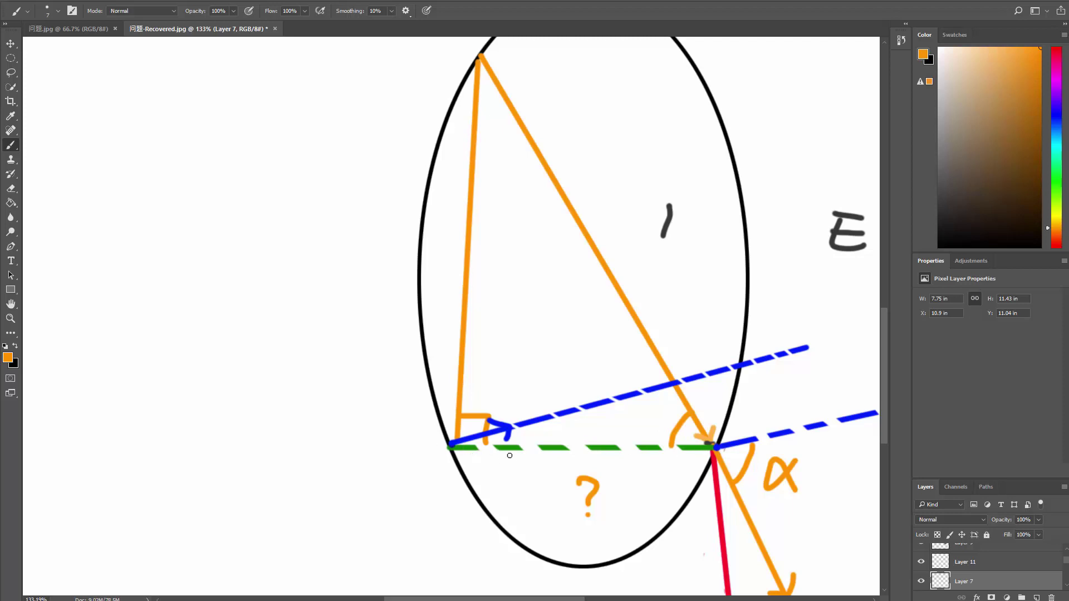
alt+scroll(718, 456, down, 2)
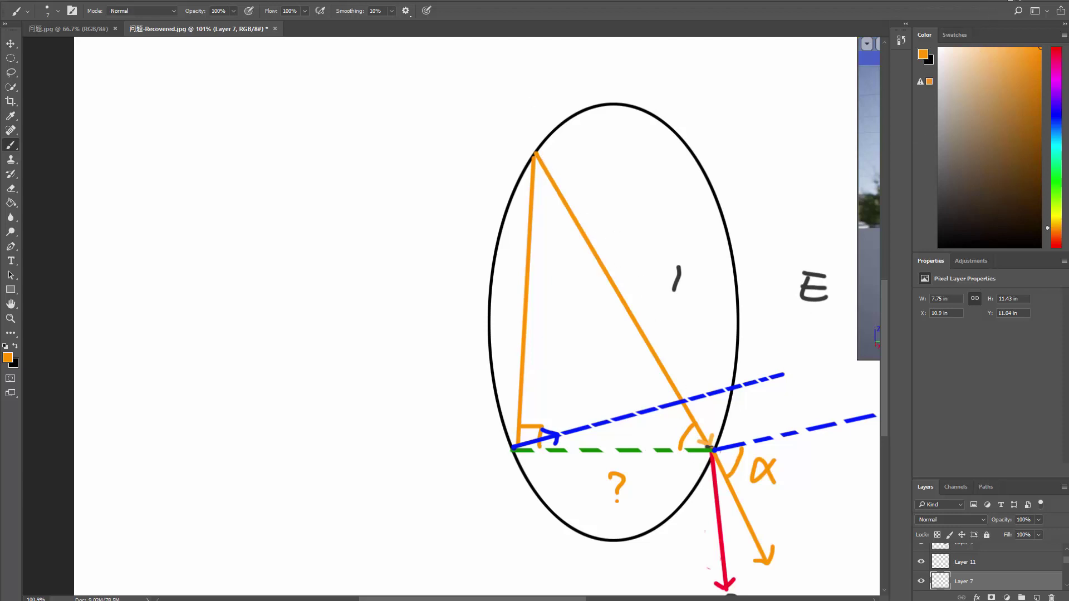
click(1018, 0)
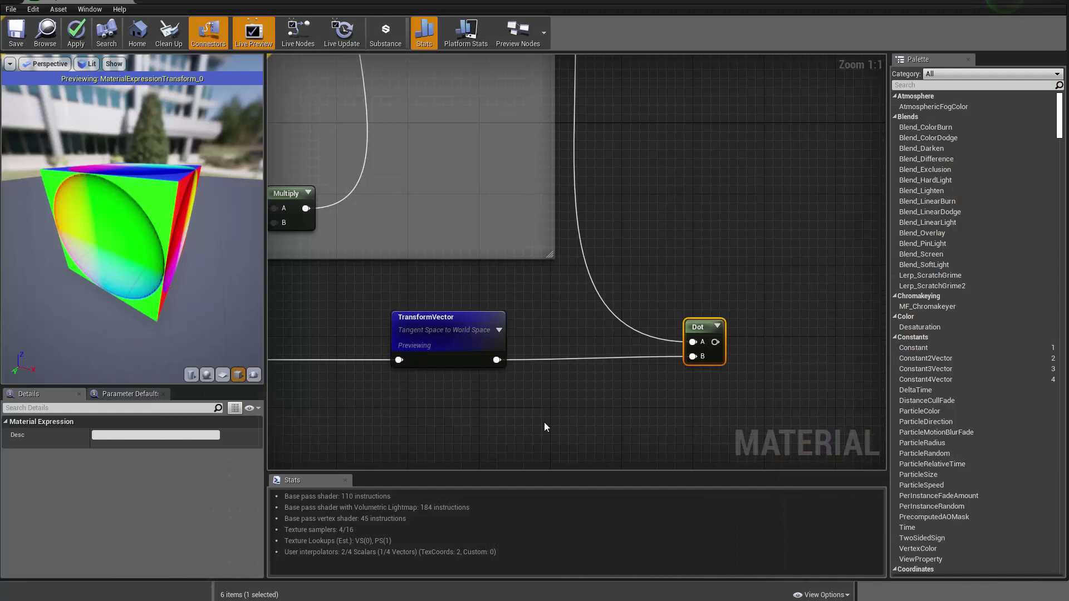
Add a RadialGradientExponential node in the empty area below the link between the Texture Sample and TransformVector nodes.
right_drag(544, 423, 668, 407)
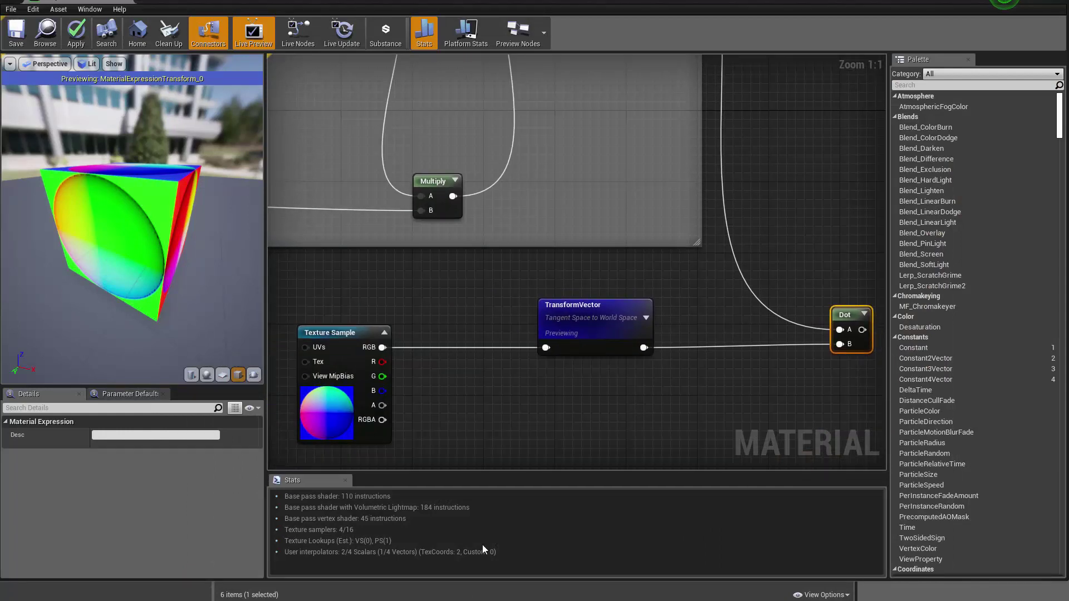
right_drag(505, 419, 564, 314)
scroll(721, 366, down, 3)
scroll(721, 365, up, 3)
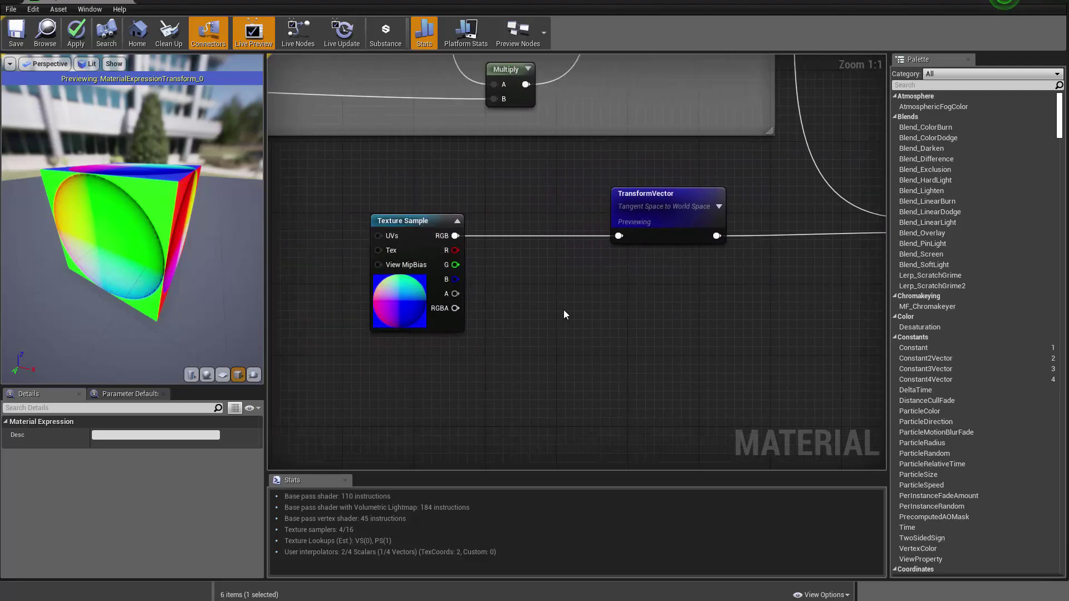
right_click(550, 323)
text(ra)
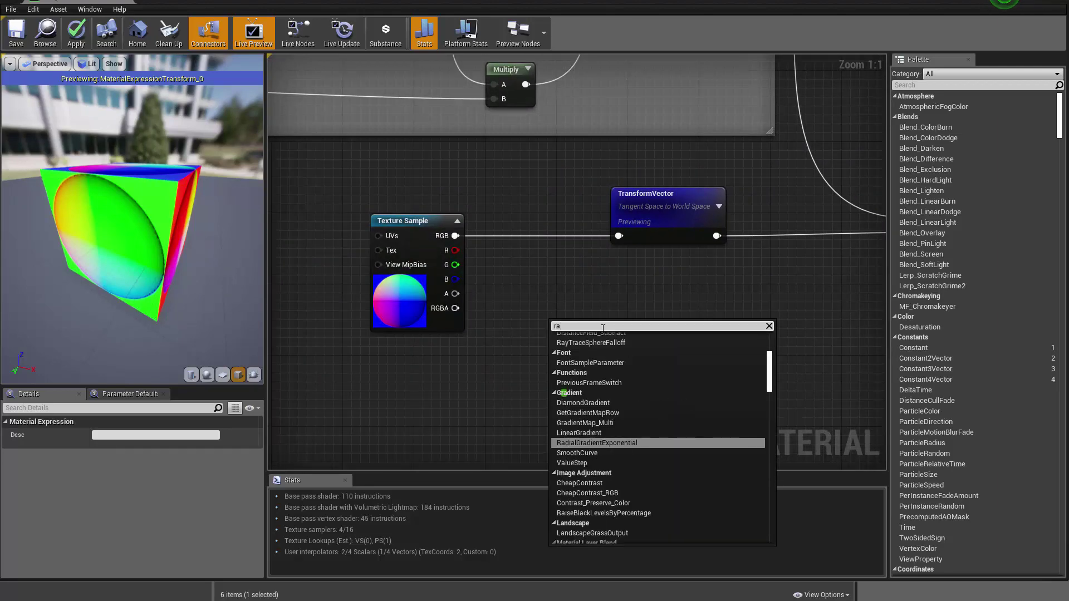
key(Return)
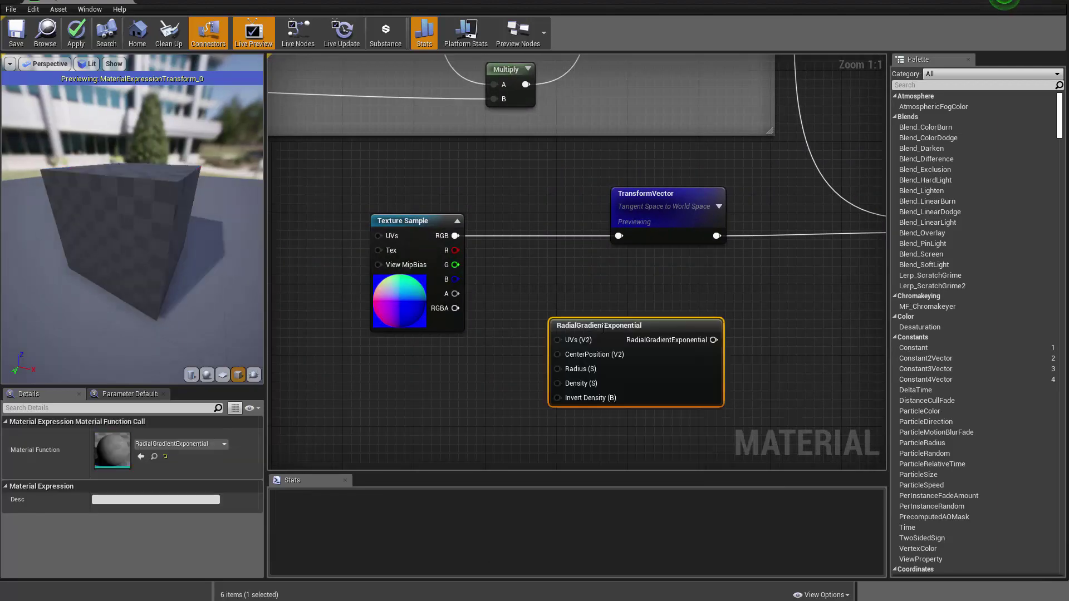
Preview the RadialGradientExponential node on the cube mesh.
right_click(671, 373)
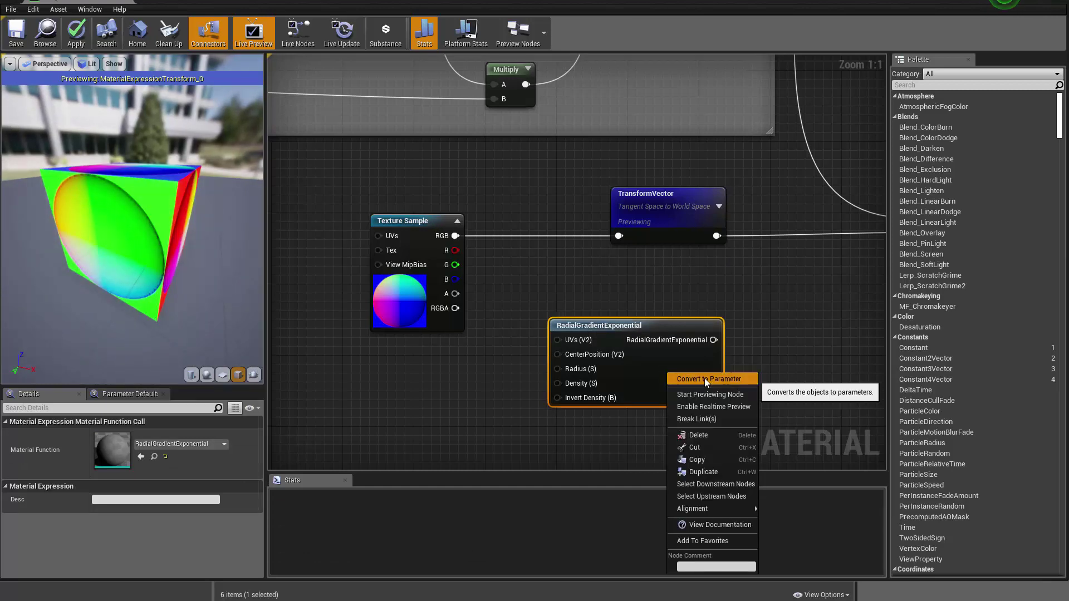
click(710, 394)
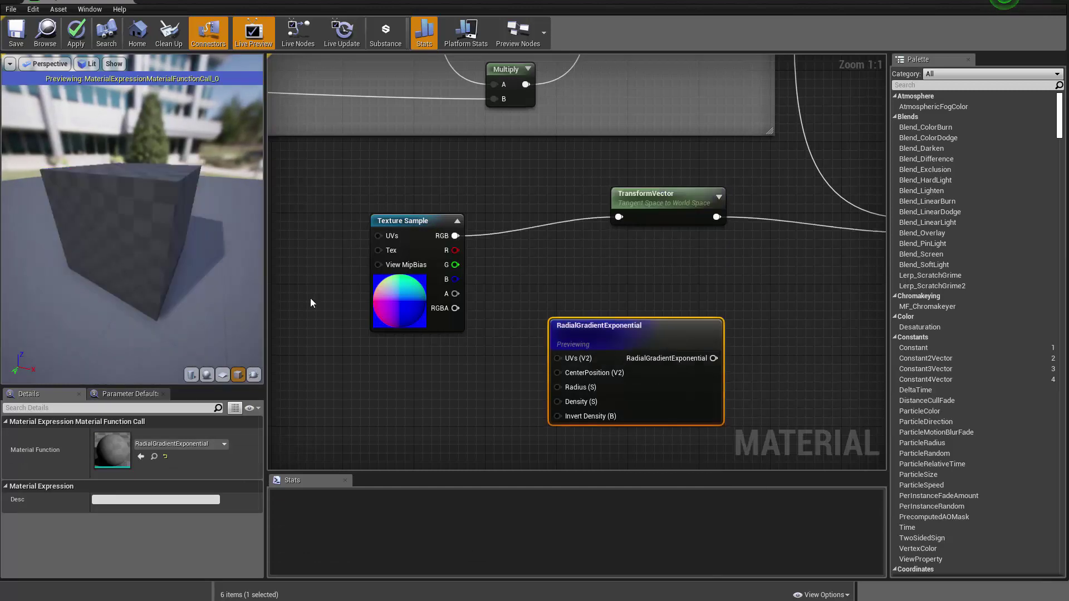
mouse_move(143, 282)
mouse_down()
mouse_move(117, 285)
mouse_move(142, 288)
mouse_up()
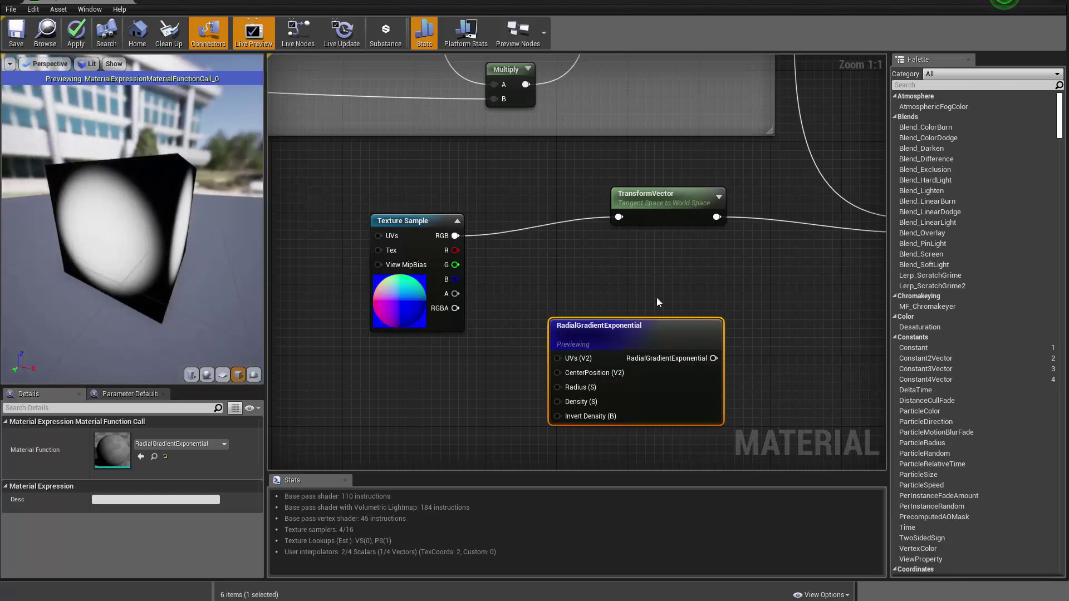
Align the TransformVector node with its connected nodes and move RadialGradientExponential to the free space above the Dot node.
right_drag(739, 259, 572, 248)
drag(485, 193, 485, 211)
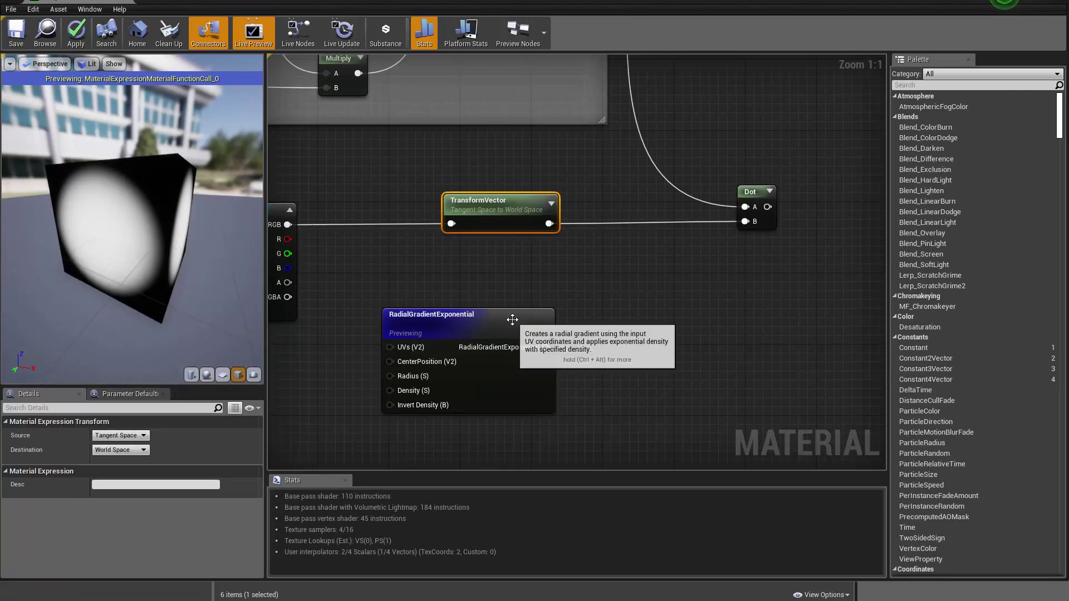
drag(549, 324, 566, 298)
right_drag(629, 358, 564, 451)
drag(457, 410, 741, 159)
Add a Divide node beside the RadialGradientExponential and Dot nodes.
right_drag(843, 221, 685, 259)
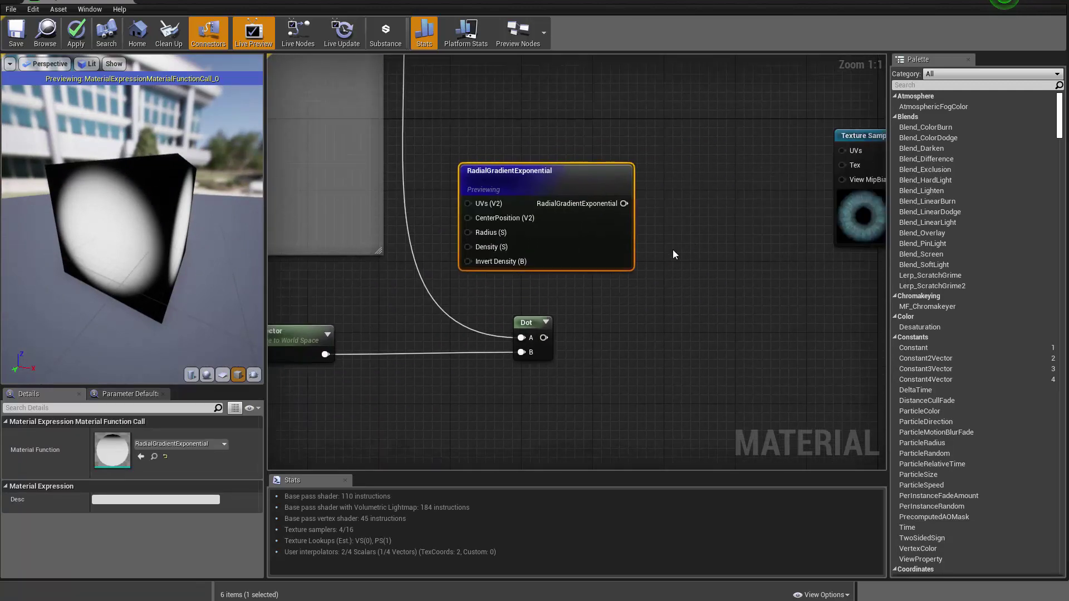
right_click(689, 268)
text(divide)
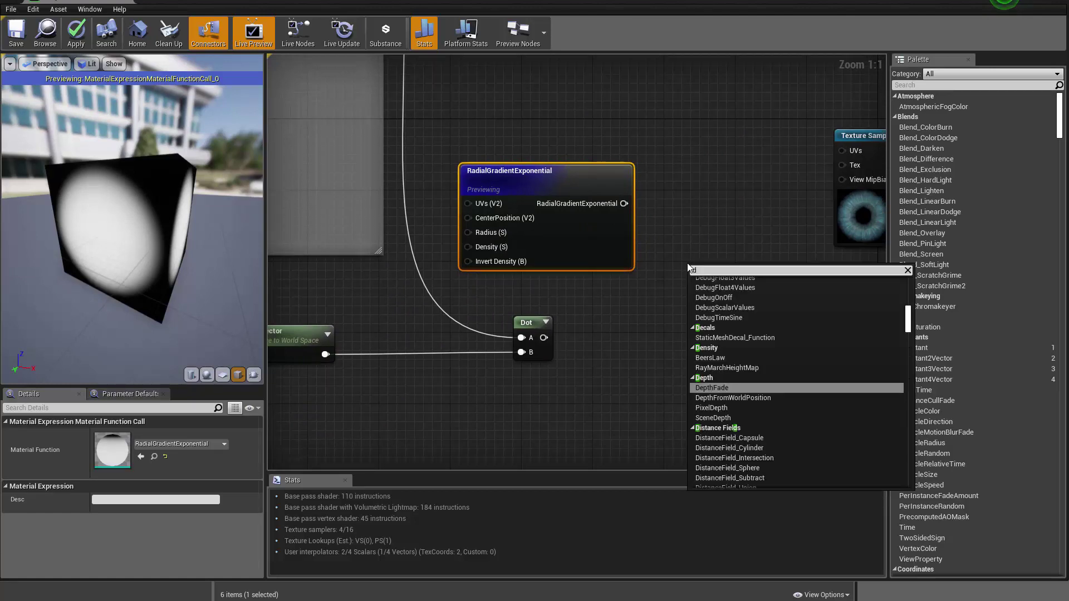
key(Return)
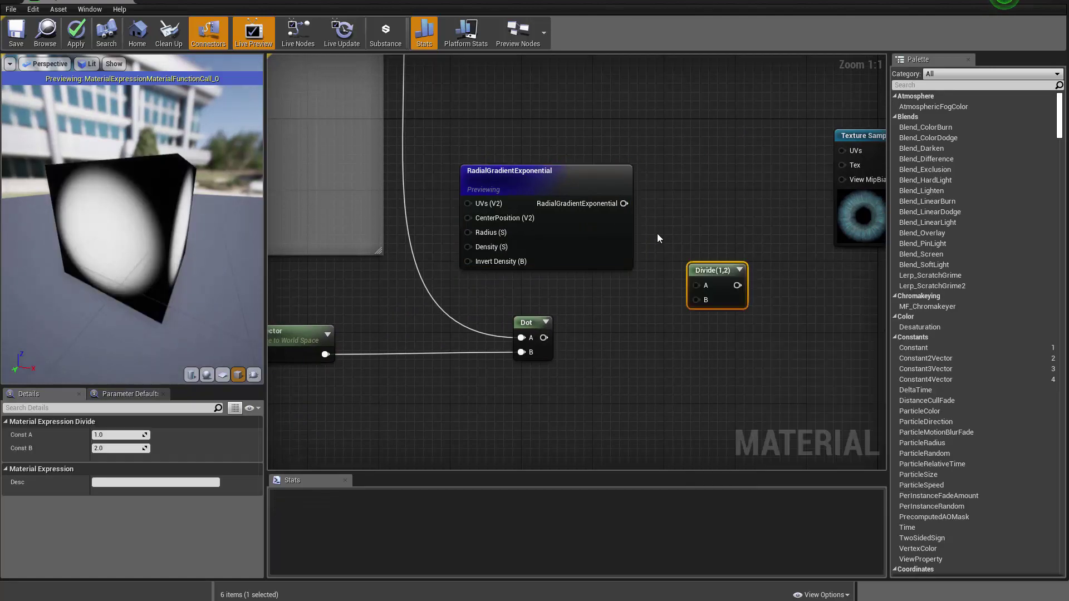
Connect RadialGradientExponential to input A and Dot to input B of the Divide node, and preview Divide on the cube.
drag(624, 203, 544, 337)
right_click(712, 287)
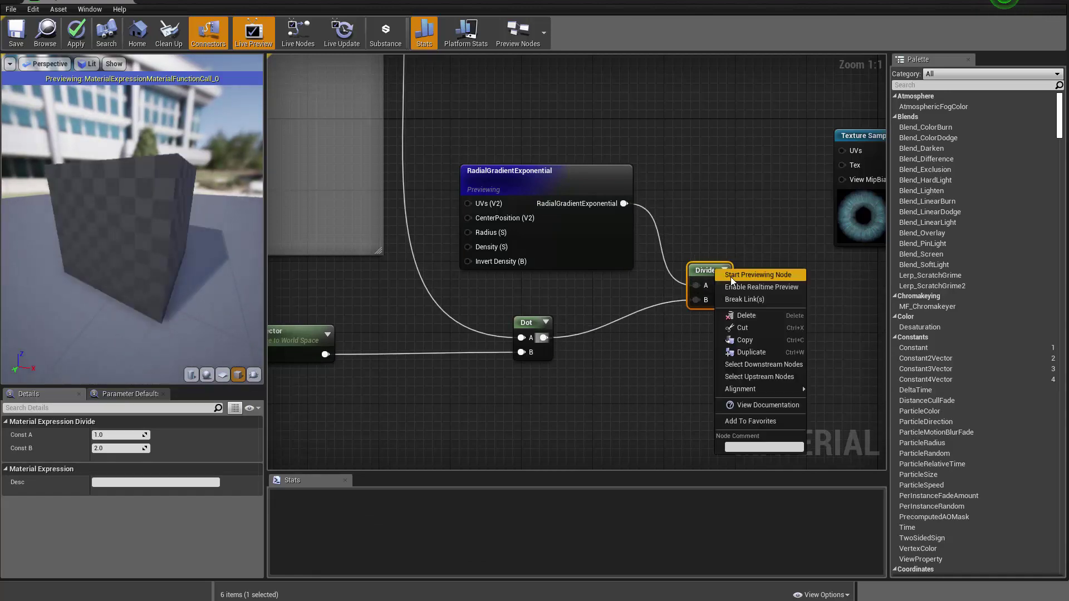
click(752, 275)
drag(142, 267, 5, 238)
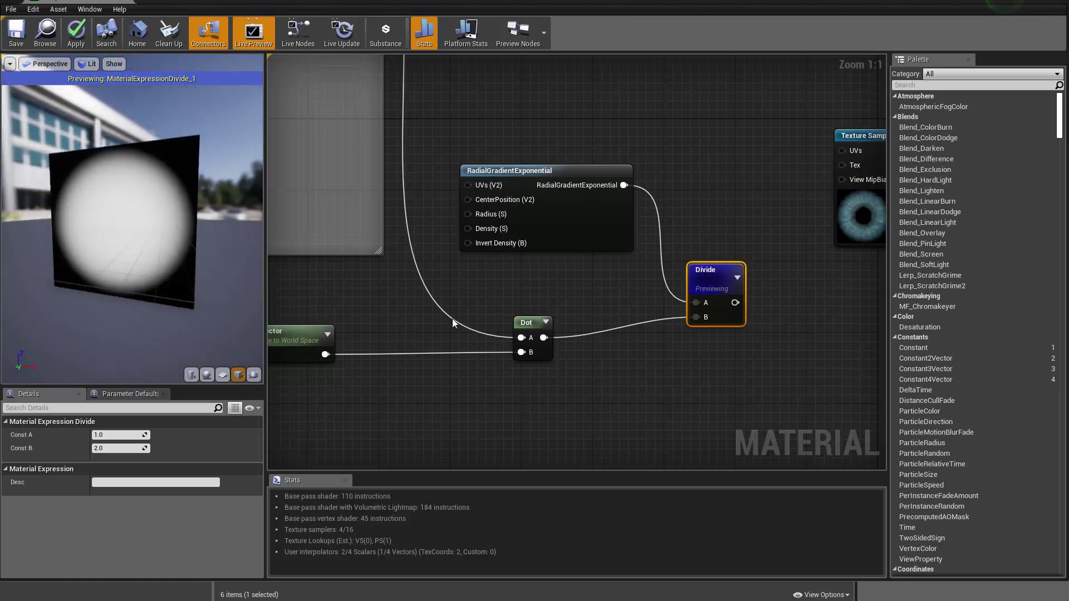
Preview the Dot node on the cube from several angles and compare it with the refraction diagram in Photoshop.
right_click(533, 323)
click(574, 326)
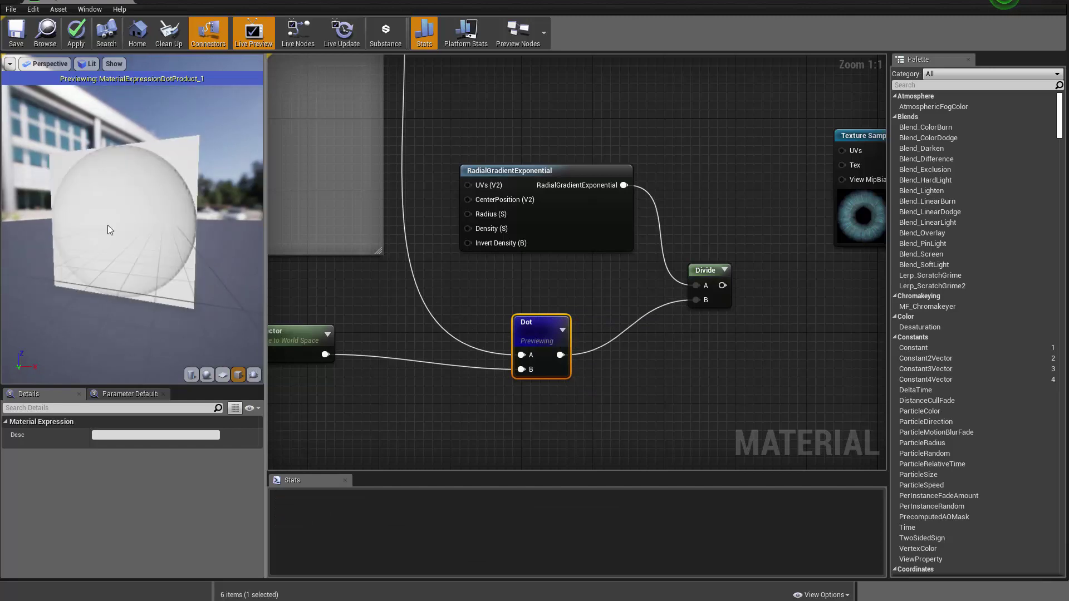
drag(108, 225, 5, 224)
drag(220, 223, 247, 223)
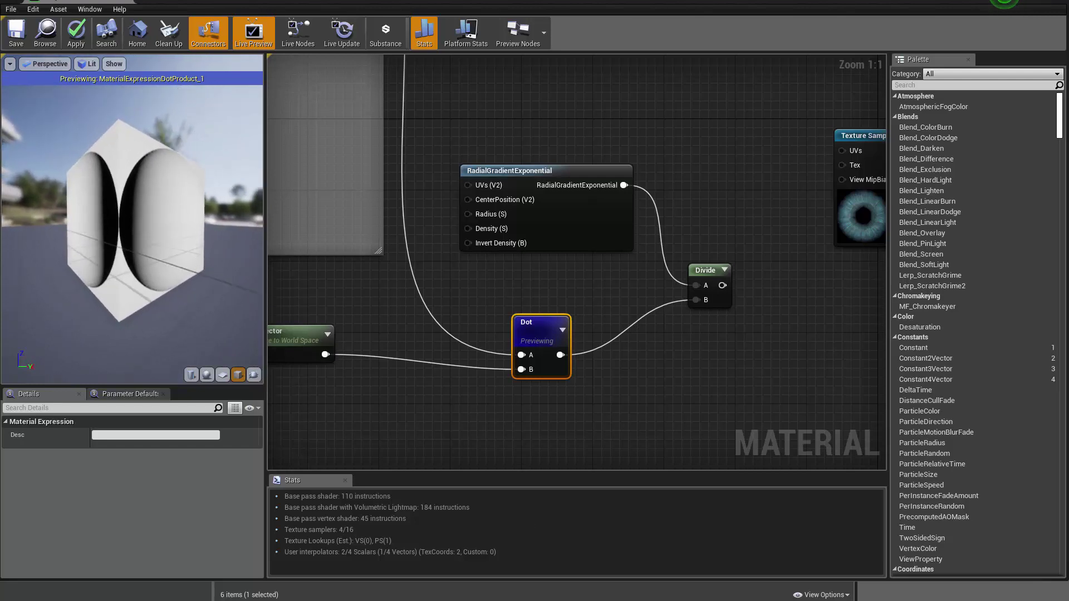
key(alt+Tab)
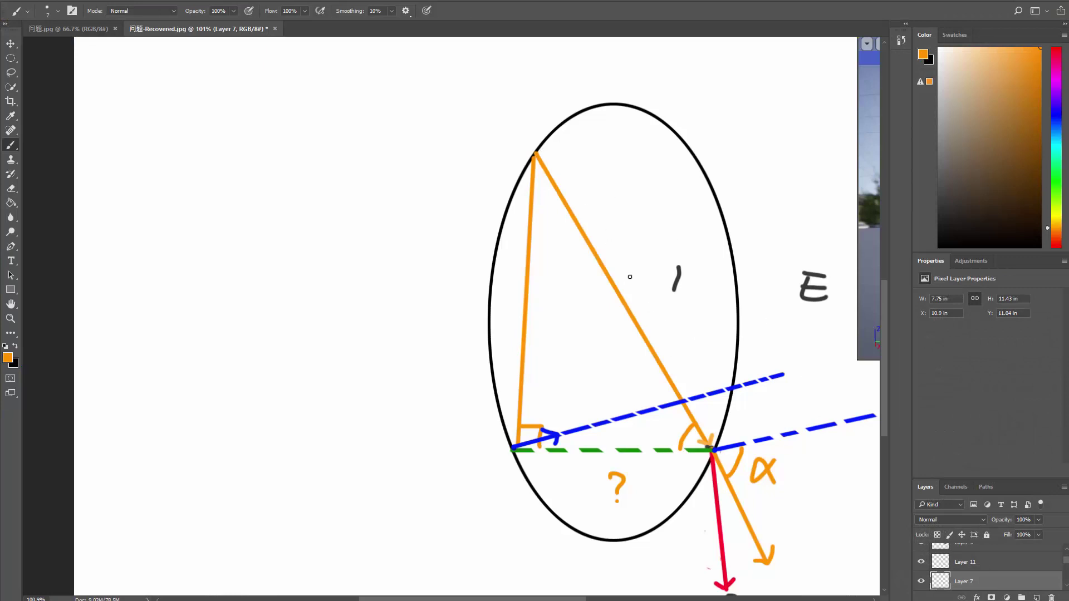
key(alt+Tab)
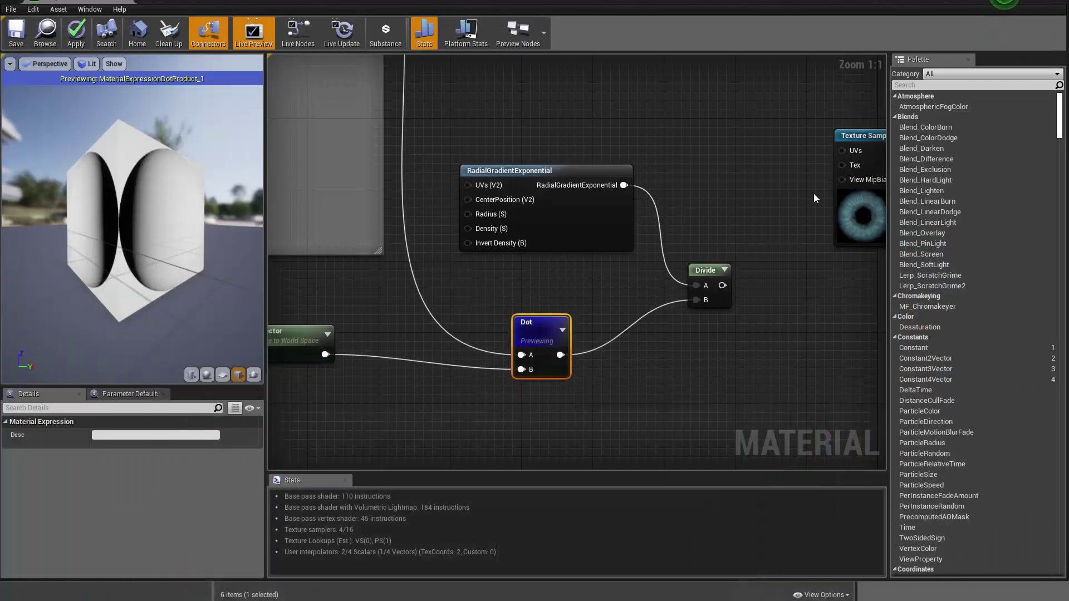
Add an Abs node between the Dot output and input B of the Divide node.
click(631, 393)
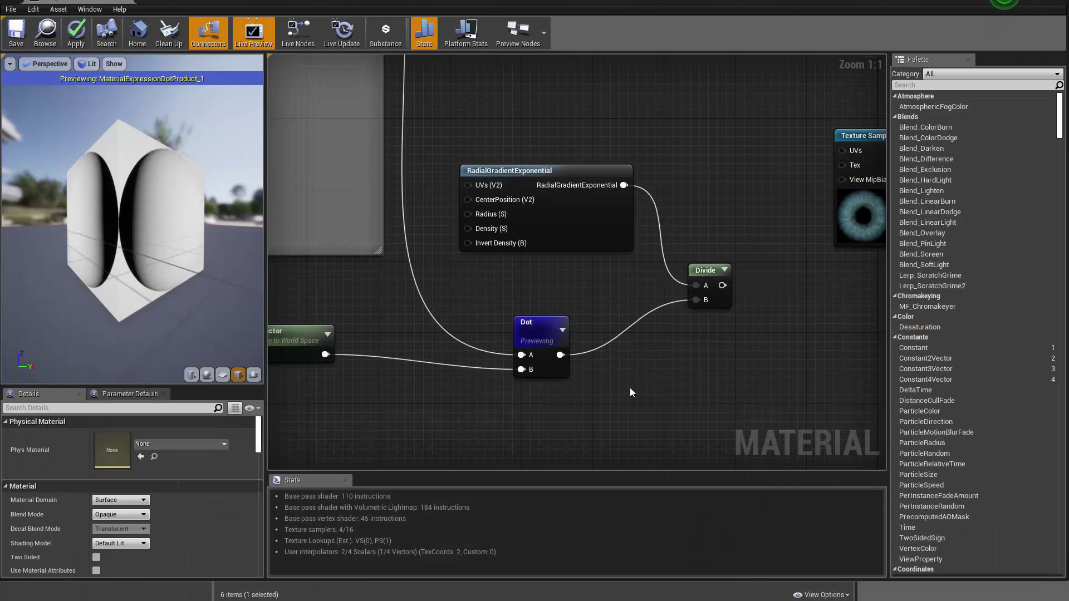
right_click(631, 393)
text(a)
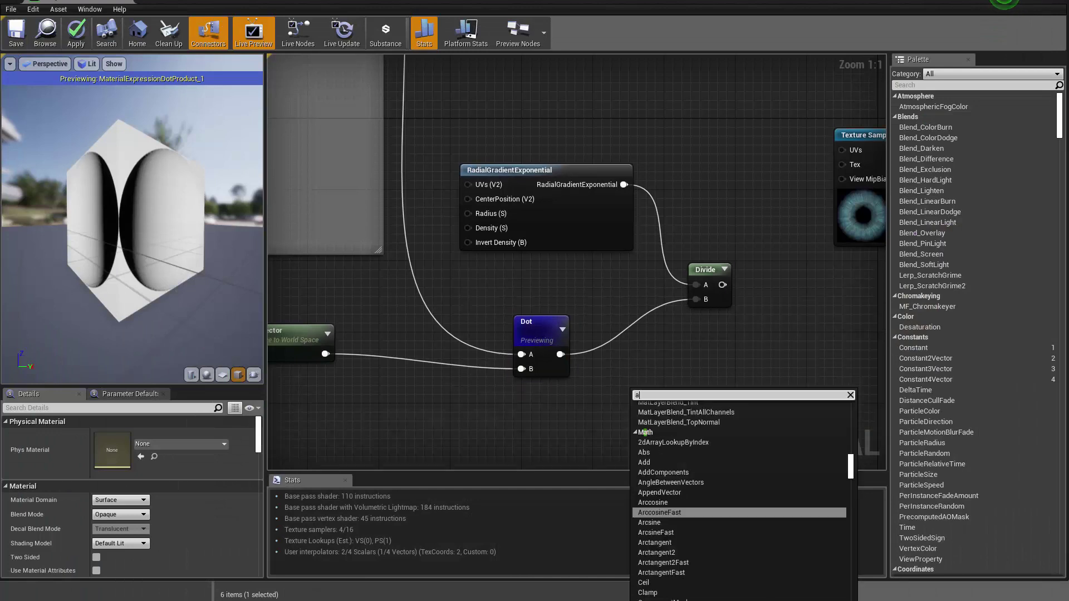
text(b\)
key(BackSpace)
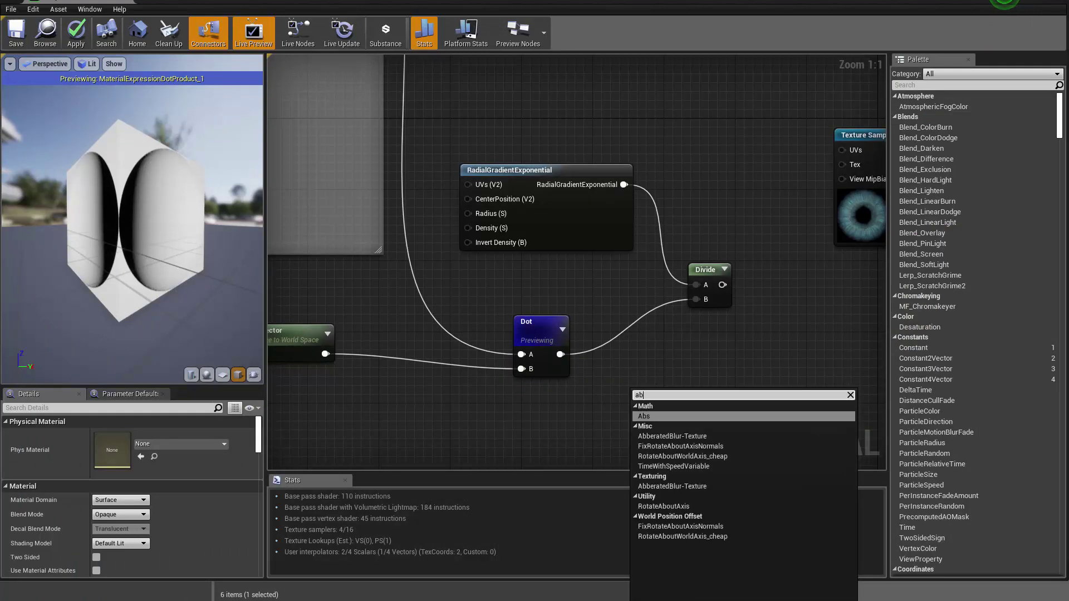
key(Return)
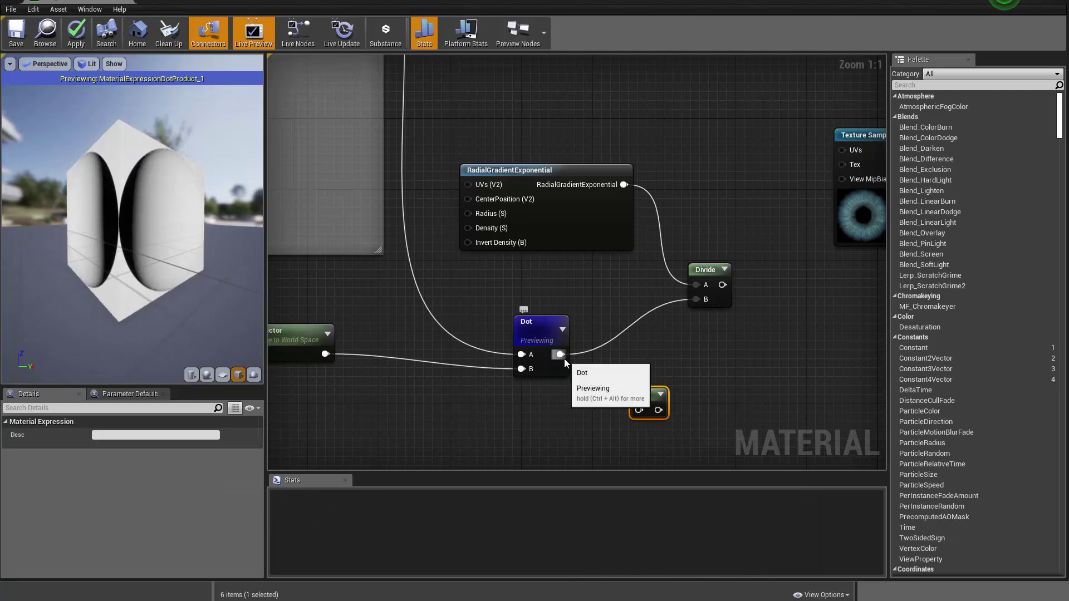
drag(560, 358, 696, 299)
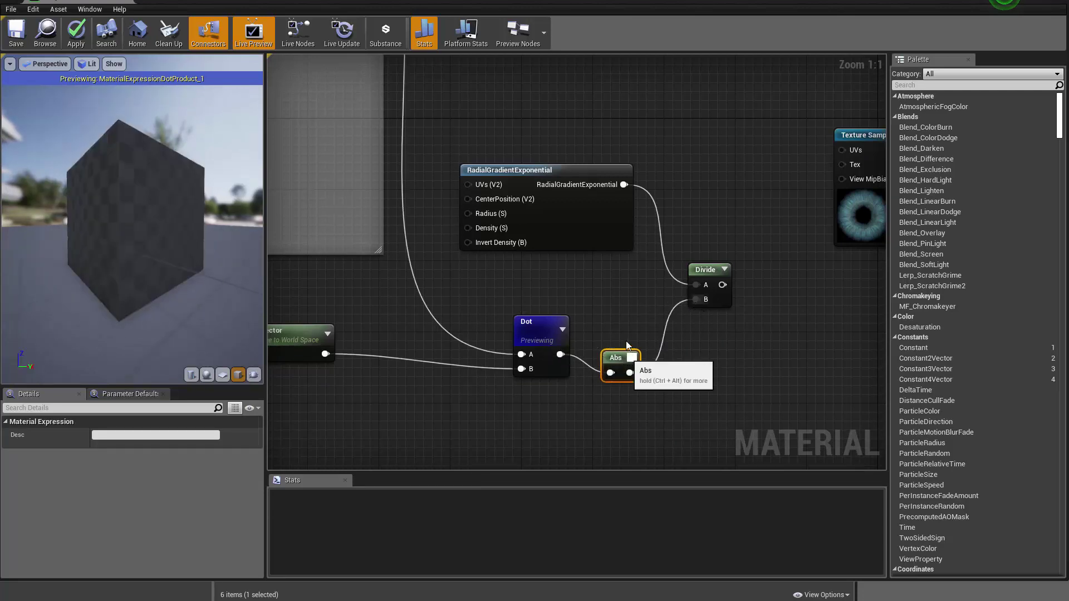
Preview the Abs node on the cube and inspect the gradient on adjacent faces.
drag(134, 223, 189, 231)
right_click(612, 354)
click(635, 357)
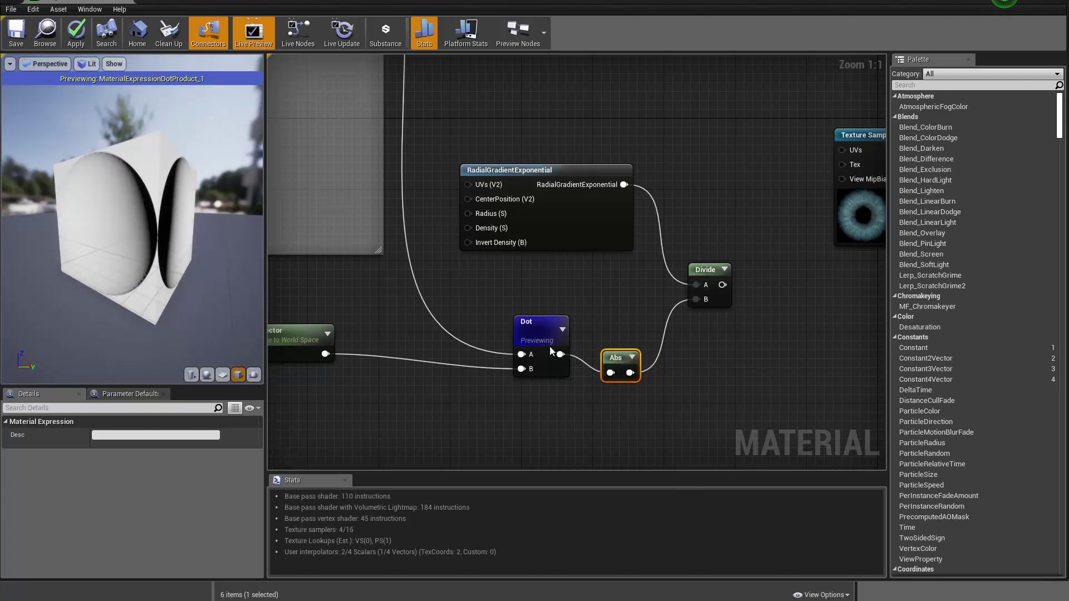
drag(110, 179, 119, 170)
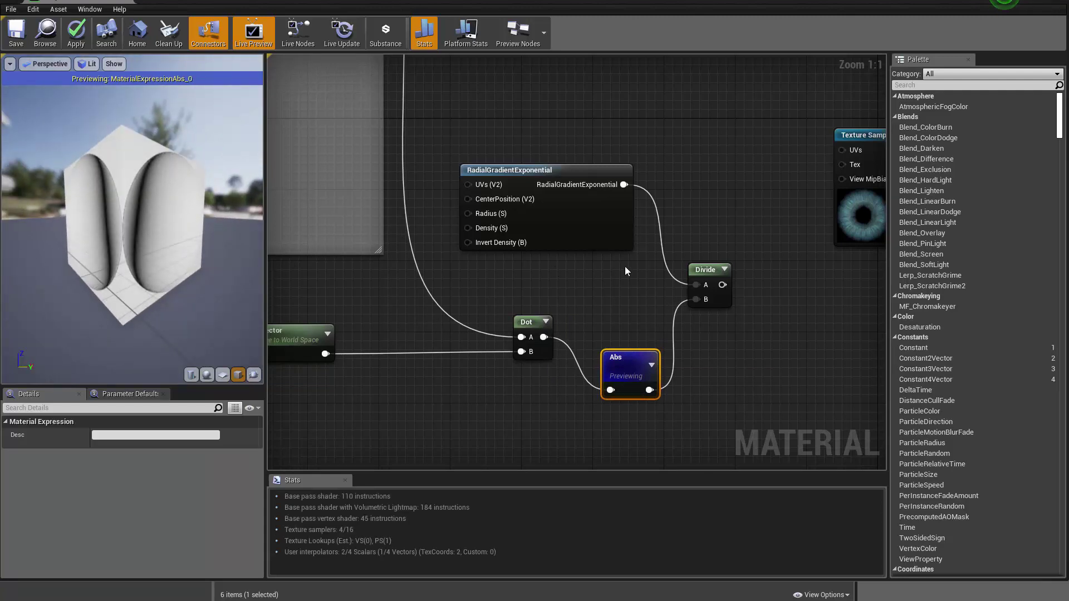
Preview the Divide node with Abs in the chain and inspect the cube from several angles.
right_click(702, 266)
click(726, 276)
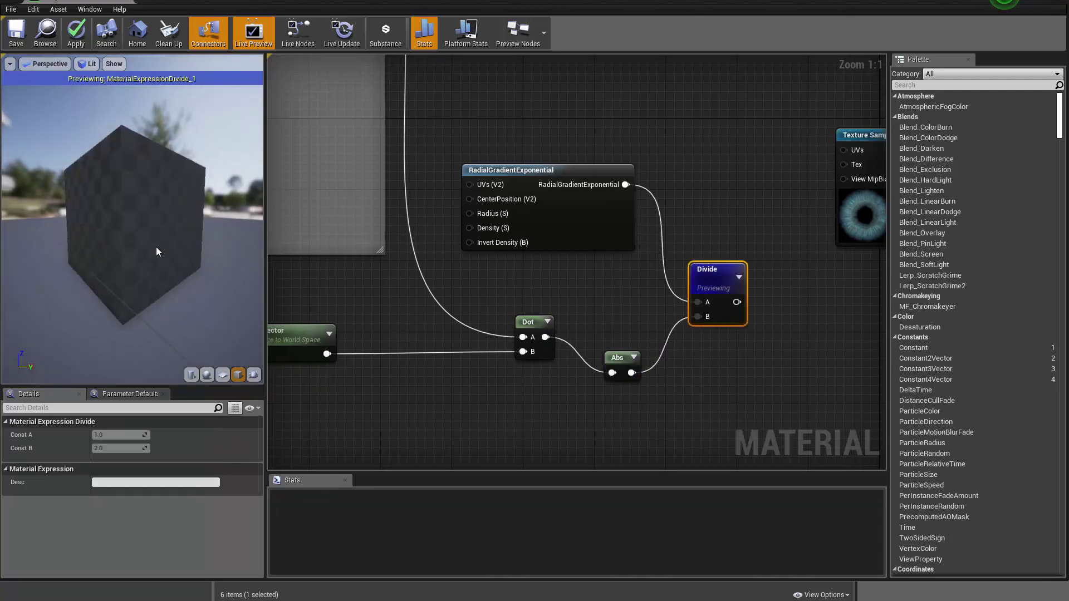
drag(156, 246, 208, 246)
drag(100, 243, 77, 243)
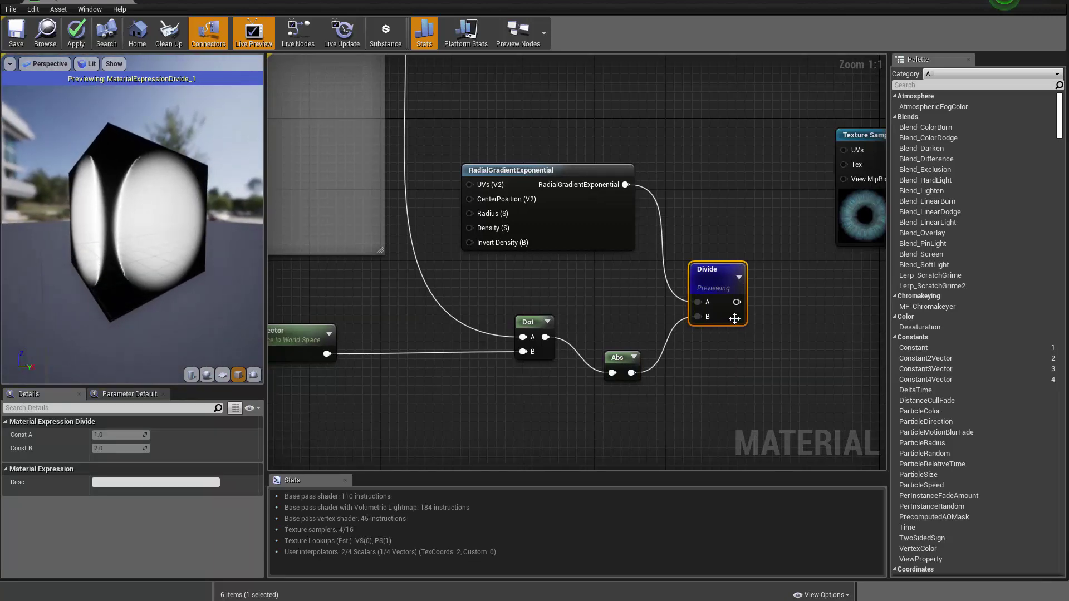
right_drag(624, 341, 600, 353)
click(582, 361)
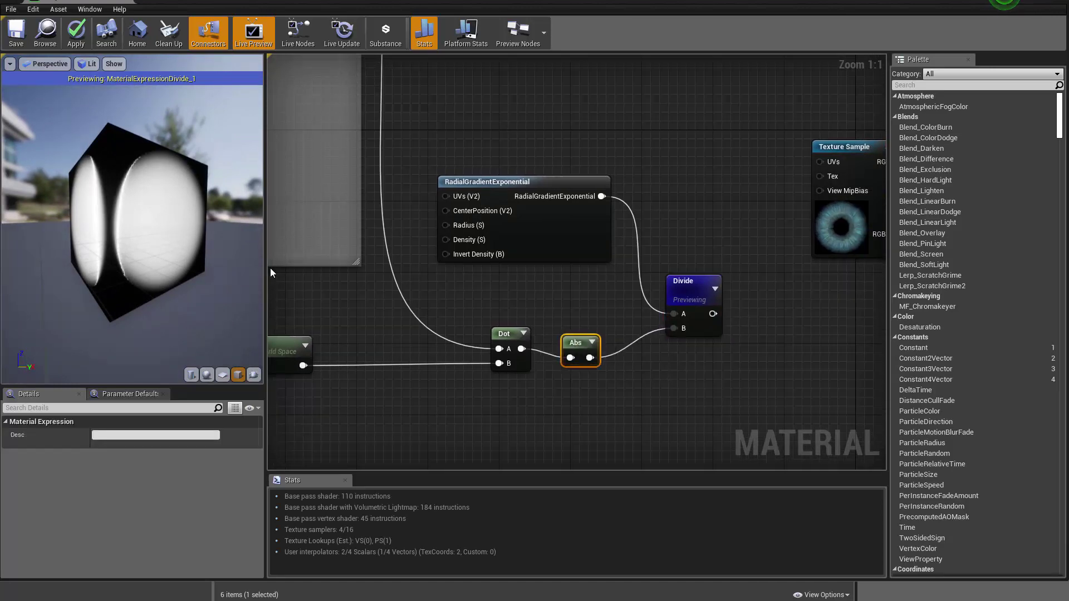
mouse_move(91, 208)
mouse_down()
mouse_move(75, 208)
mouse_move(92, 208)
mouse_up()
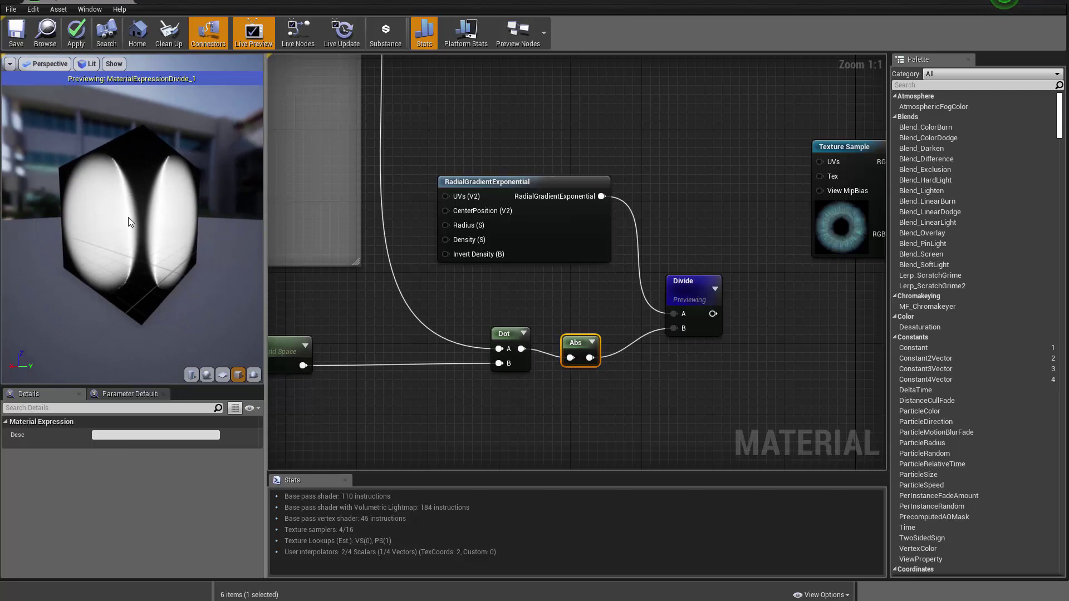
Delete the Abs node between Dot and Divide.
click(602, 398)
drag(588, 355, 579, 337)
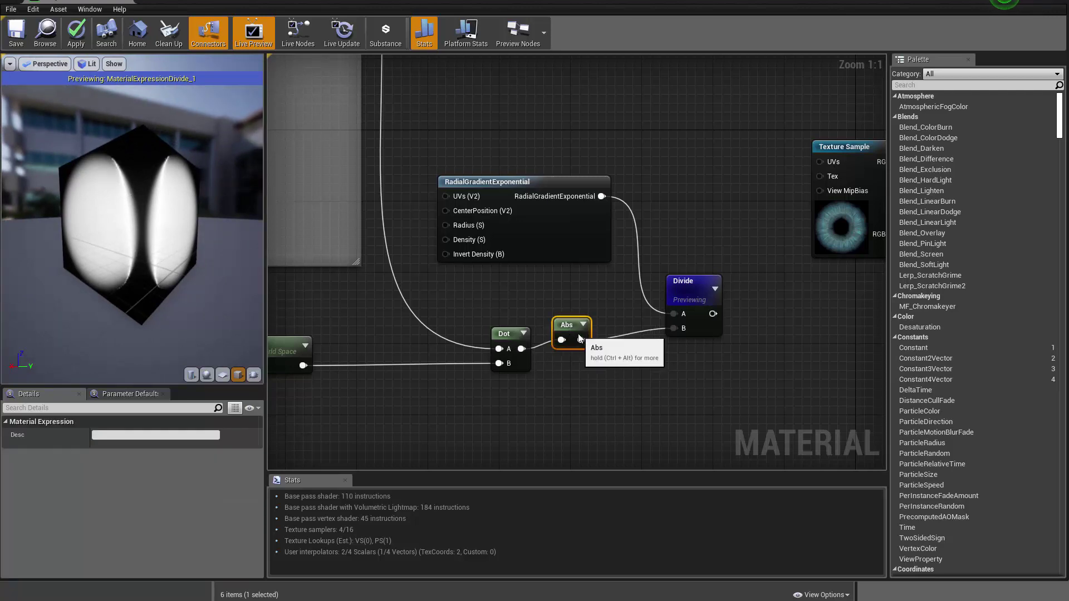
key(Delete)
Add a Multiply node, feed the Dot output into both its A and B inputs, and preview it on the cube.
right_drag(579, 353, 589, 341)
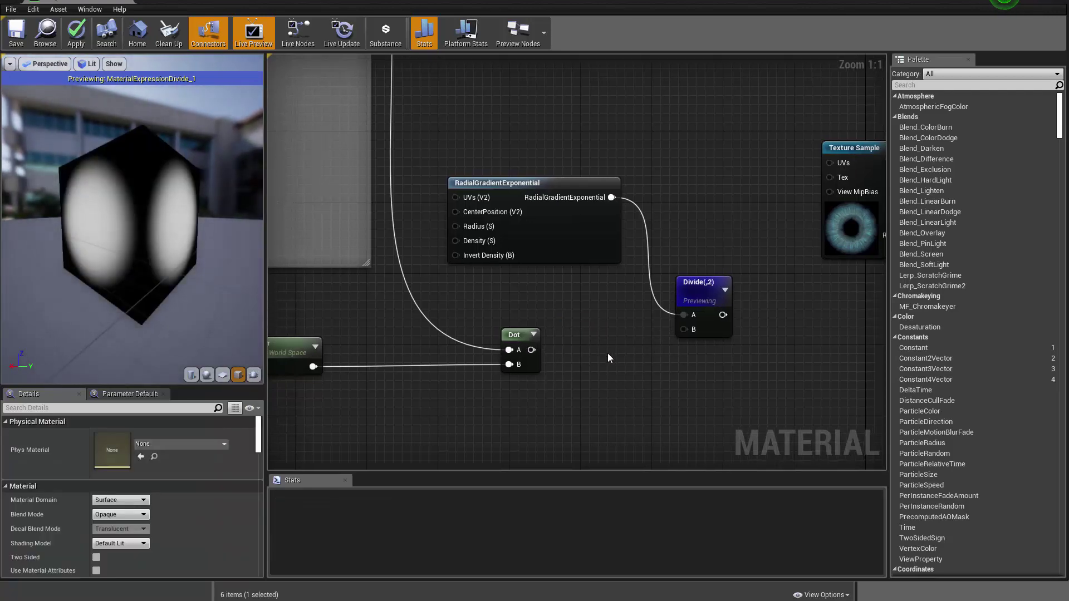
right_click(608, 355)
click(593, 341)
key(m)
click(587, 318)
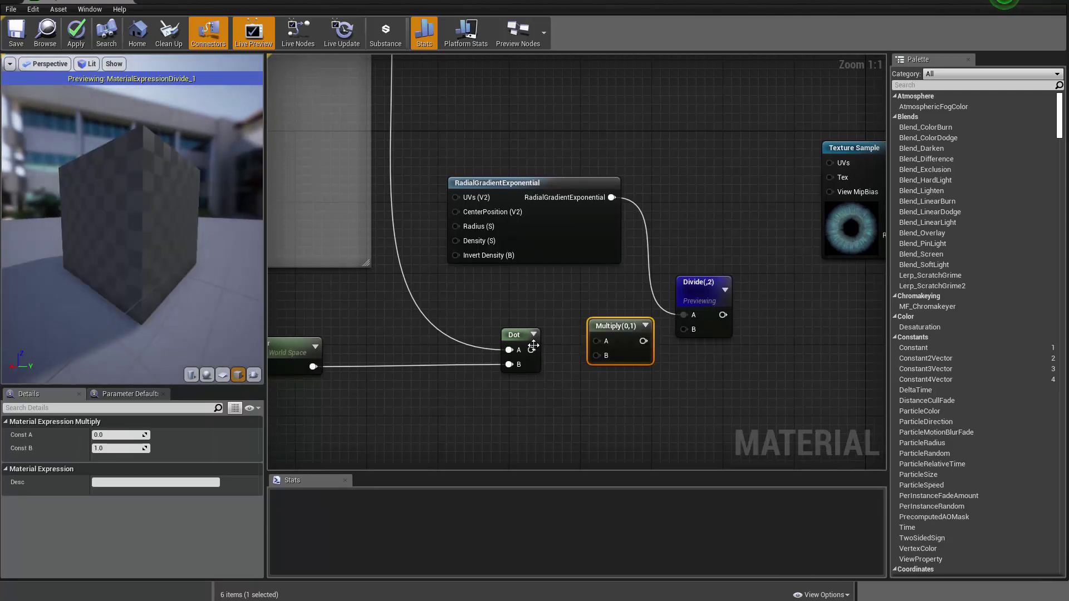
drag(532, 350, 604, 343)
right_click(604, 342)
click(629, 346)
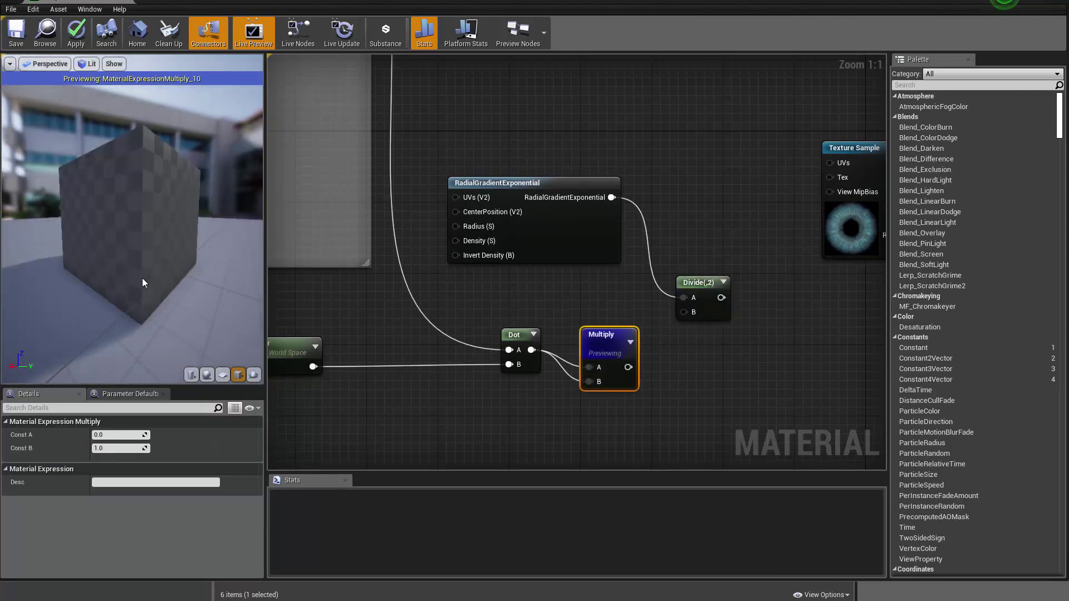
mouse_move(122, 251)
mouse_down()
mouse_move(66, 250)
mouse_move(118, 251)
mouse_up()
Arrange the Dot and Multiply nodes side by side and shift Divide away to leave space between Multiply and Divide.
drag(616, 340, 603, 324)
drag(508, 296, 586, 370)
drag(518, 335, 471, 352)
click(680, 342)
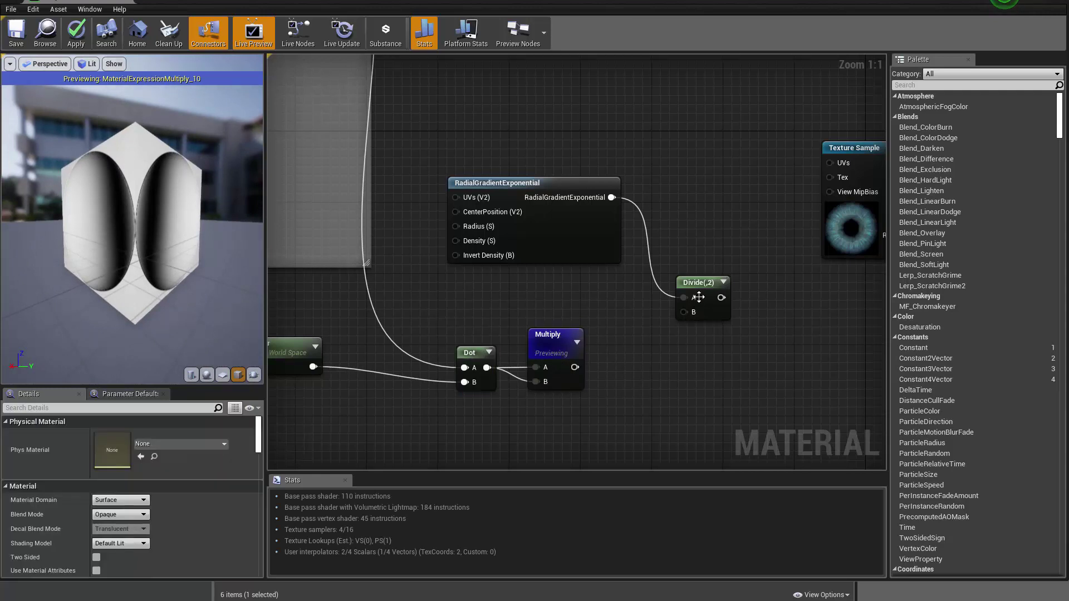
drag(694, 293, 644, 360)
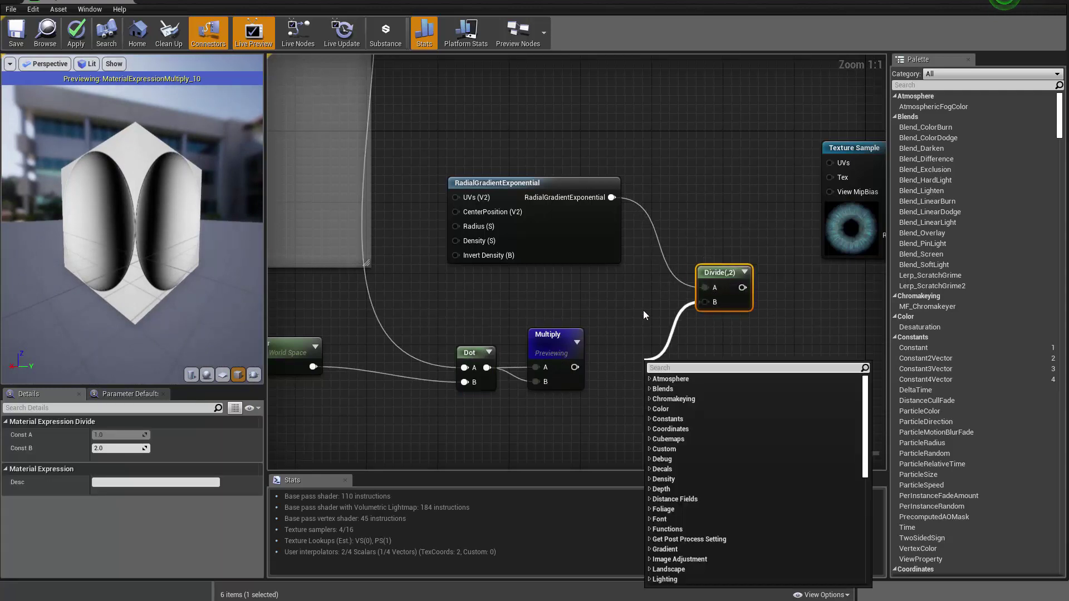
click(615, 345)
right_click(616, 342)
key(Escape)
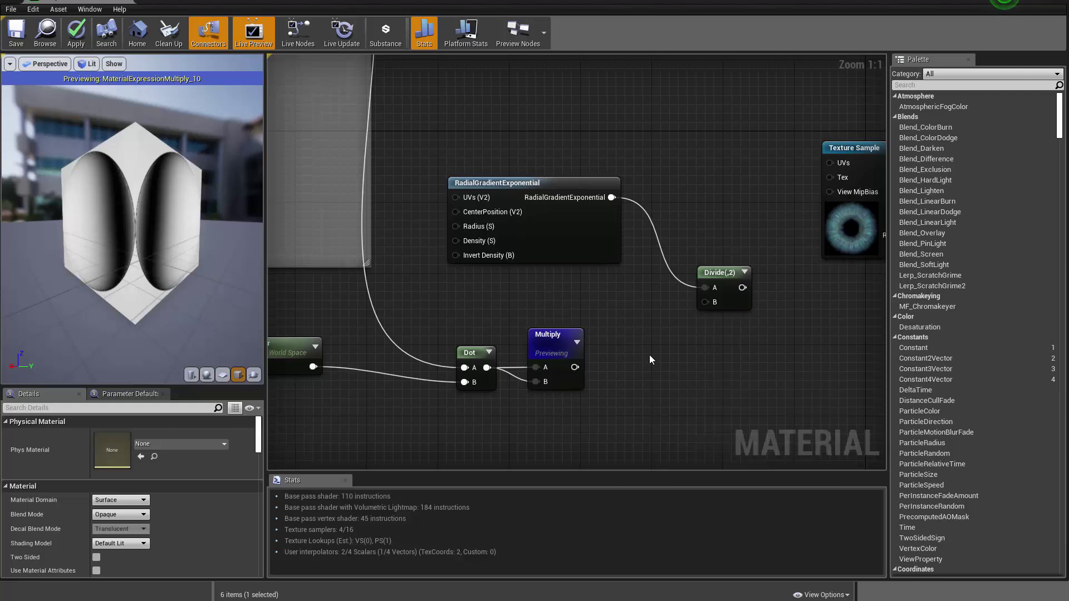
key(l)
click(643, 336)
drag(575, 367, 624, 404)
click(677, 362)
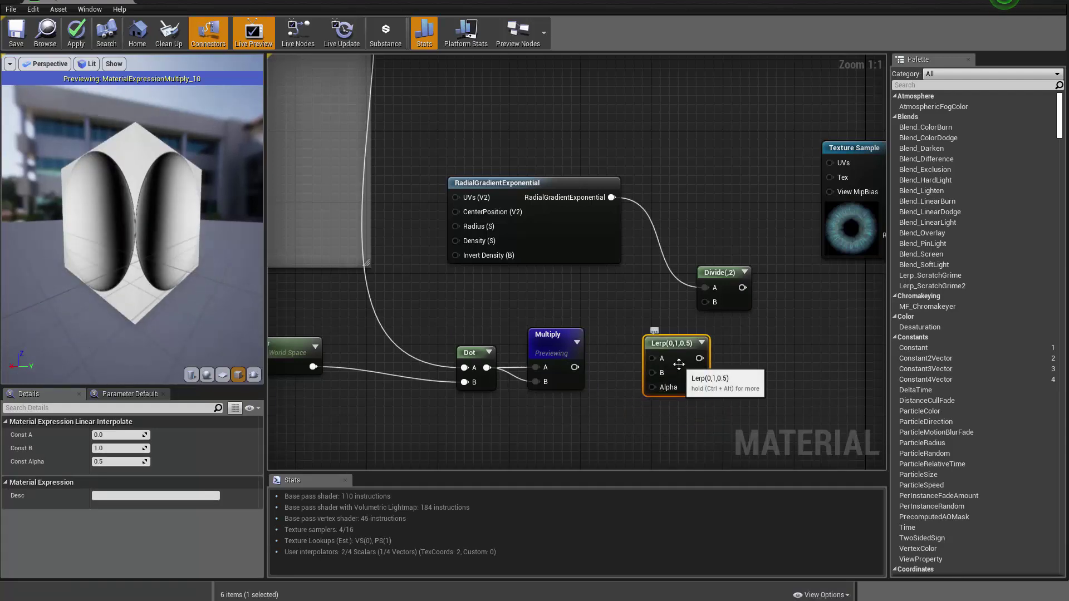
key(Delete)
Add a Lerp node beside Multiply and connect the Multiply output to its Alpha input.
key(l)
click(616, 335)
drag(574, 367, 651, 351)
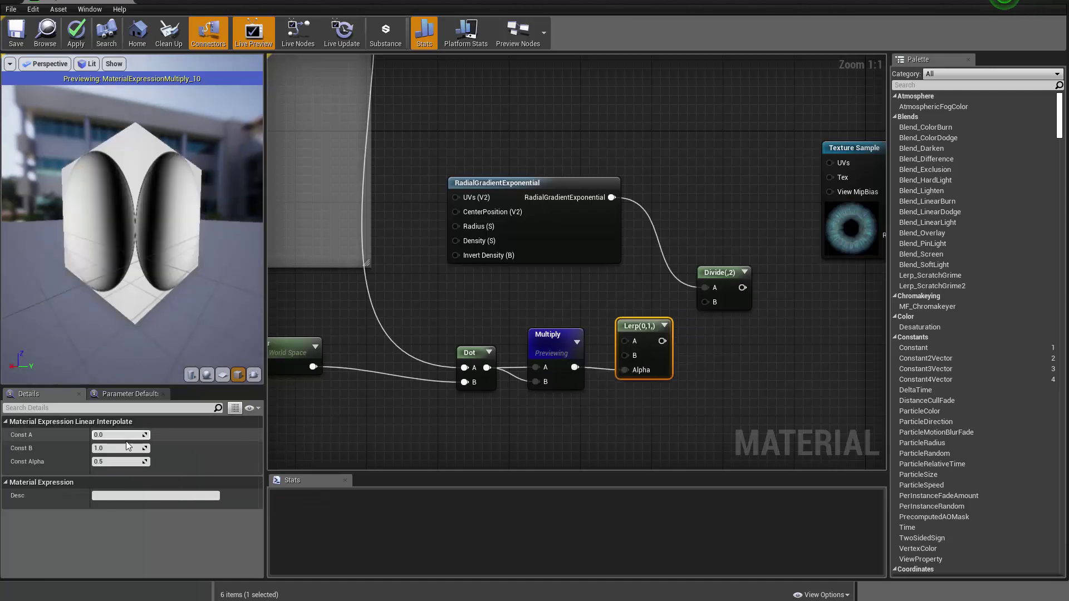
Set the Lerp node's Const A to 0.3 and preview the node on the cube.
click(110, 435)
key(BackSpace)
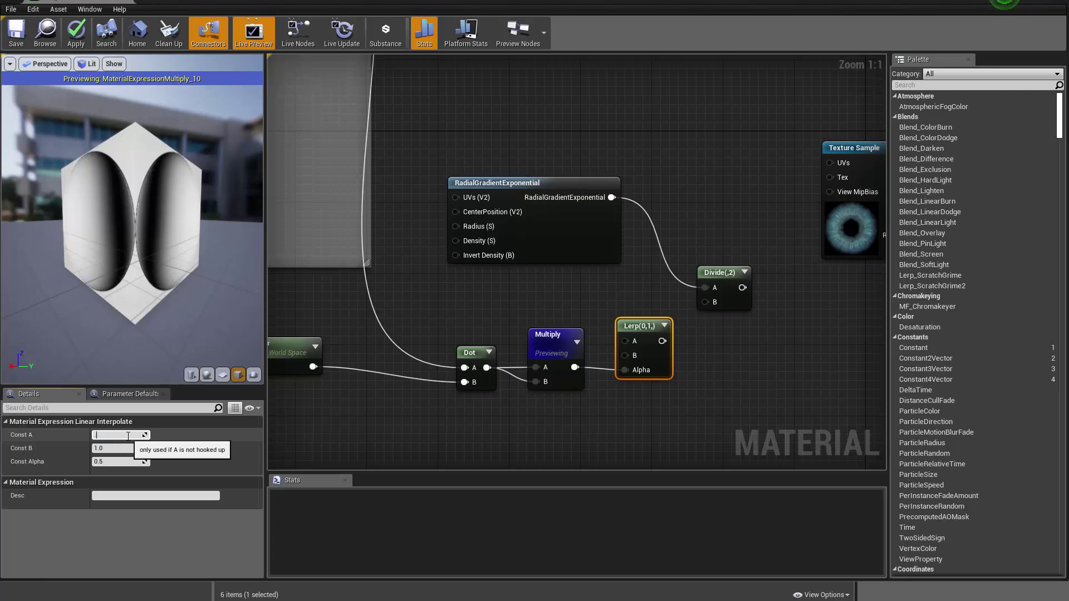
text(.3)
key(Return)
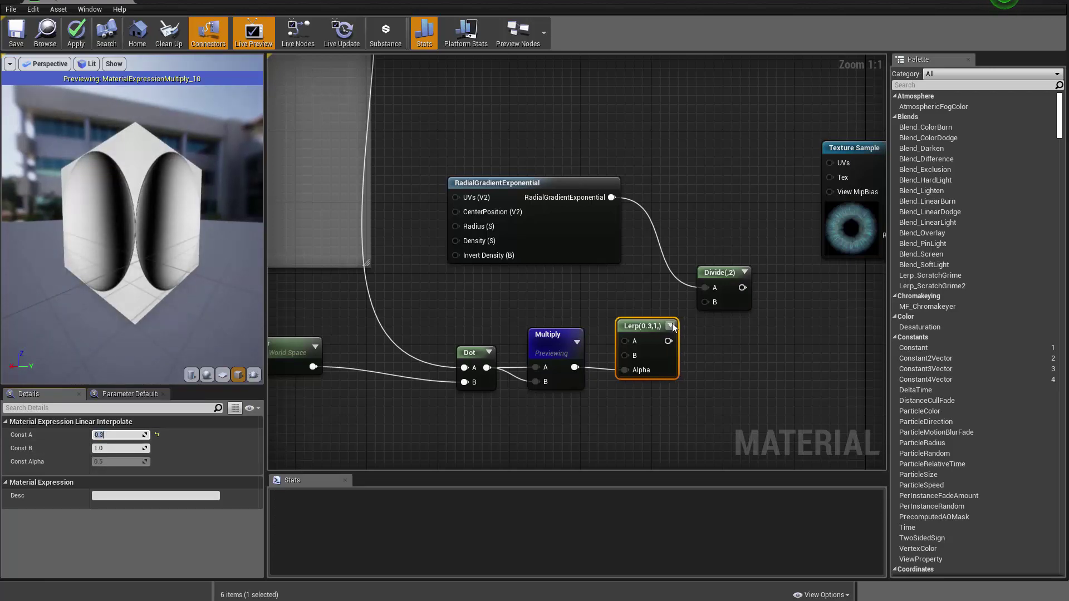
right_click(641, 329)
click(657, 335)
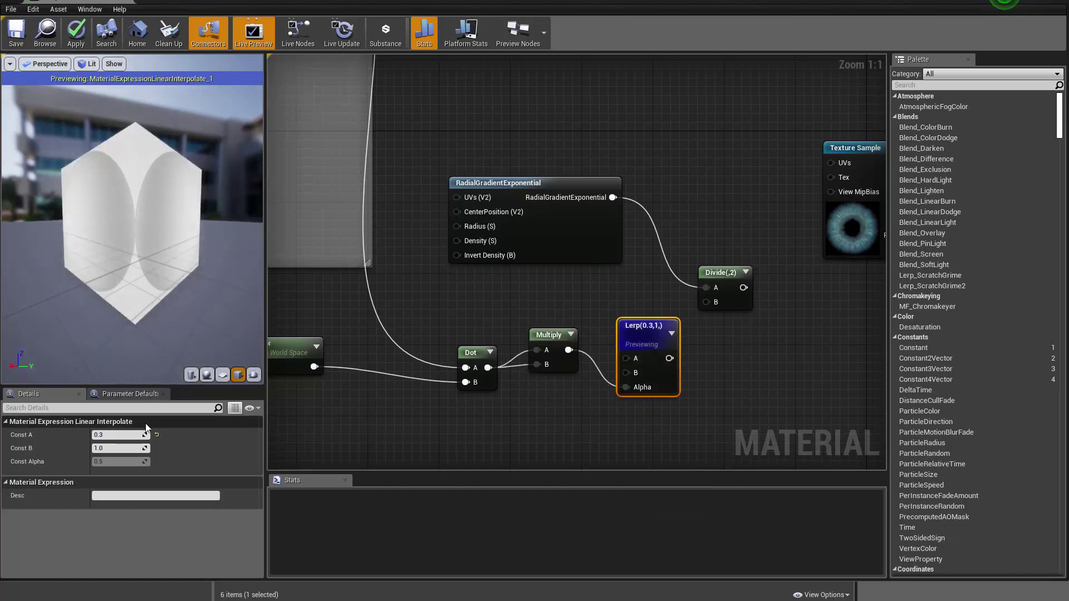
Connect the Lerp output to input B of the Divide node and preview Divide on the cube.
drag(668, 358, 716, 304)
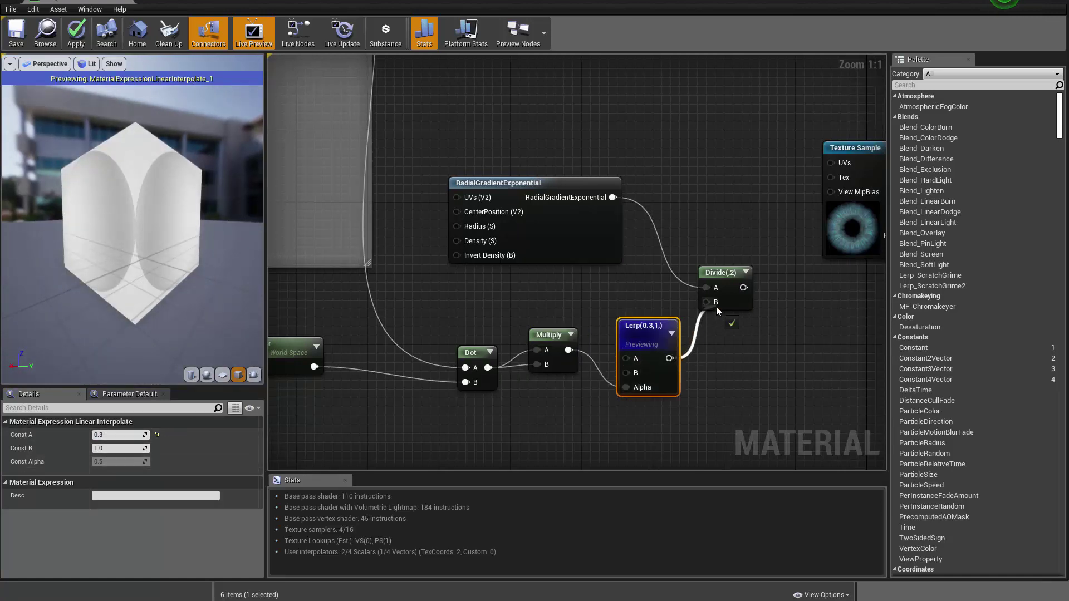
right_click(719, 307)
click(740, 284)
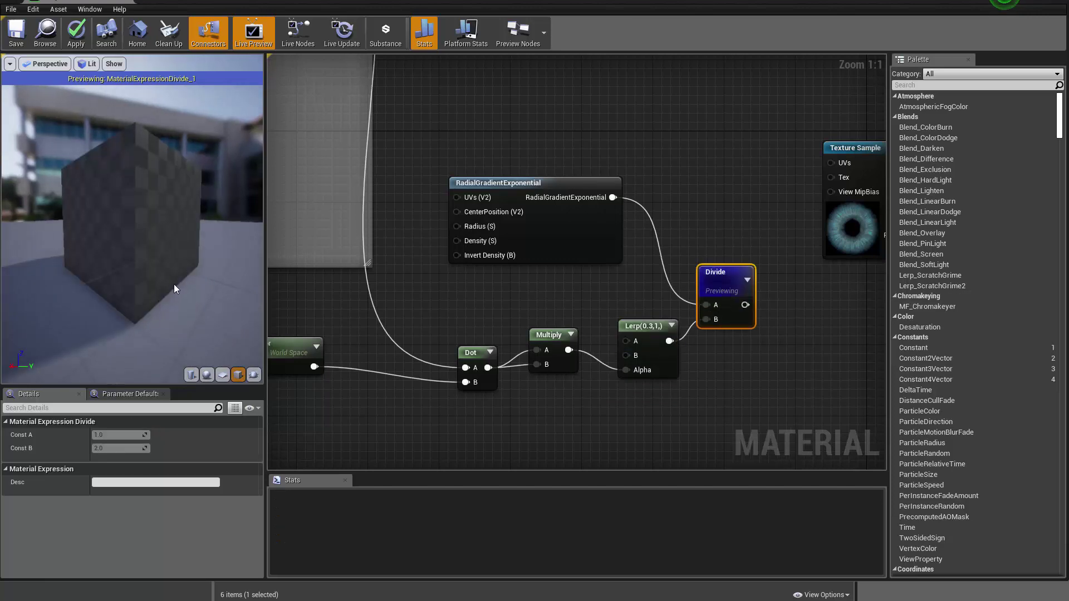
drag(135, 279, 214, 262)
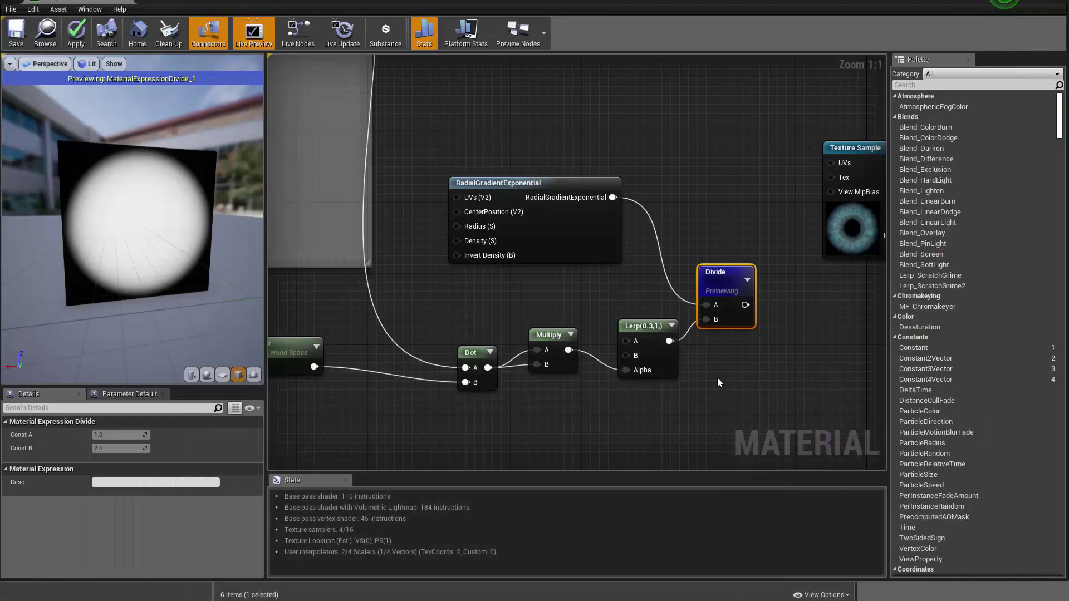
Move the Divide node up so its A input lines up with the RadialGradientExponential output.
scroll(547, 351, down, 3)
scroll(550, 361, up, 2)
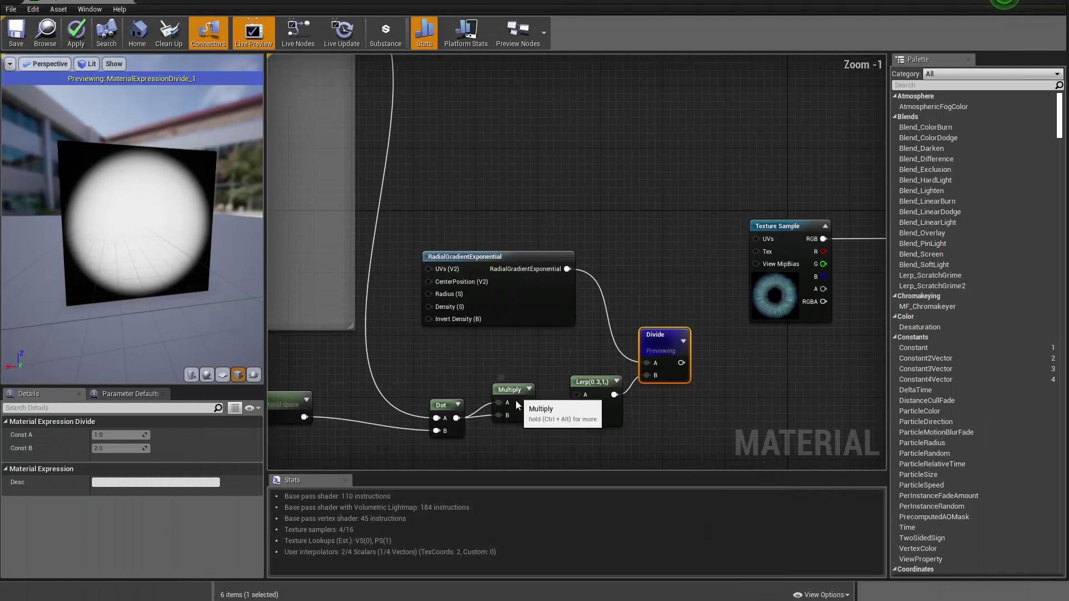
drag(517, 405, 516, 413)
right_drag(558, 359, 435, 401)
drag(546, 383, 547, 290)
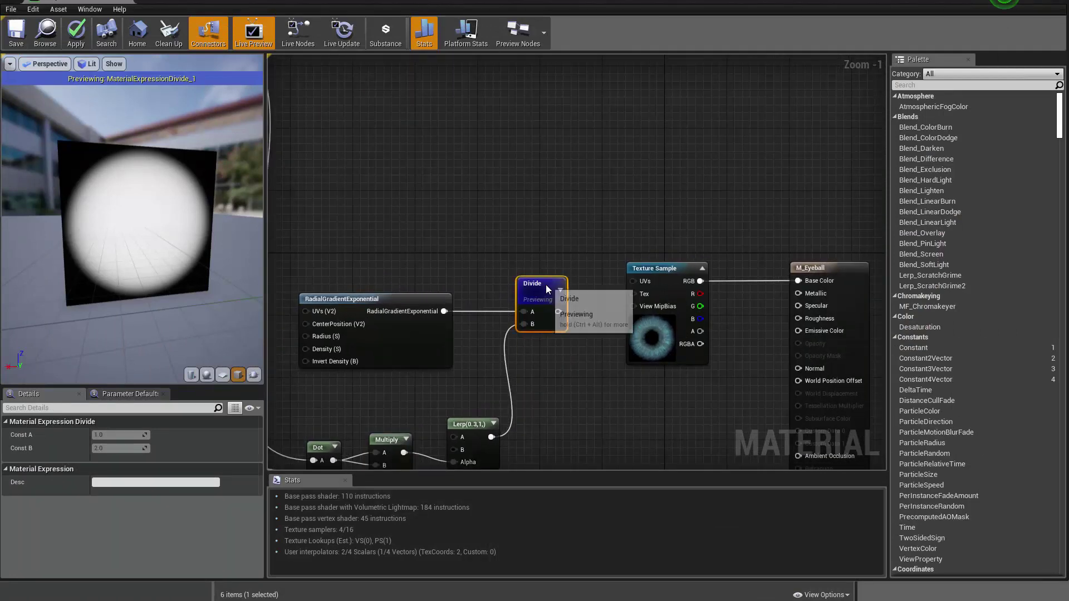
Move the iris Texture Sample and M_Eyeball nodes together farther from Divide to free up space between them.
right_drag(558, 240, 363, 249)
drag(421, 221, 651, 418)
drag(481, 361, 697, 361)
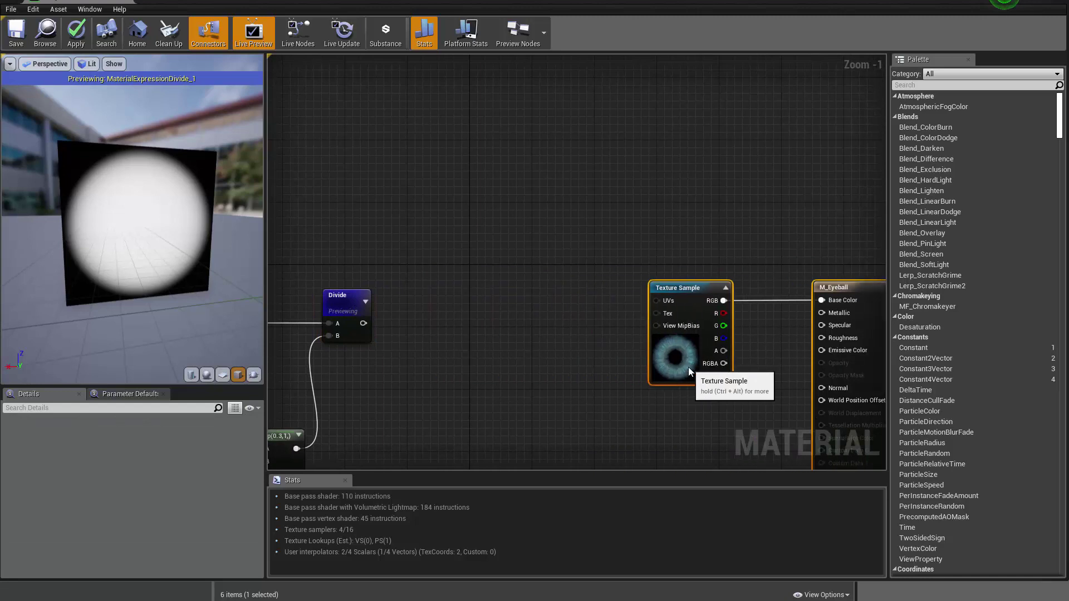
Add a Multiply node between Divide and the iris Texture Sample and connect the Divide output to its B input.
right_drag(369, 222, 466, 282)
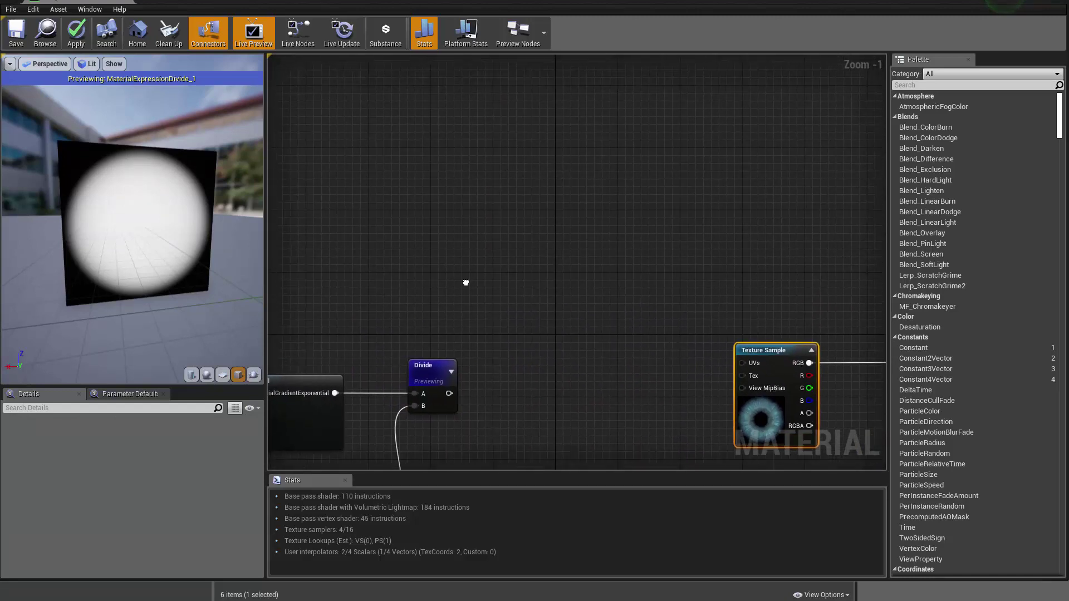
right_click(528, 300)
click(512, 282)
key(m)
click(517, 286)
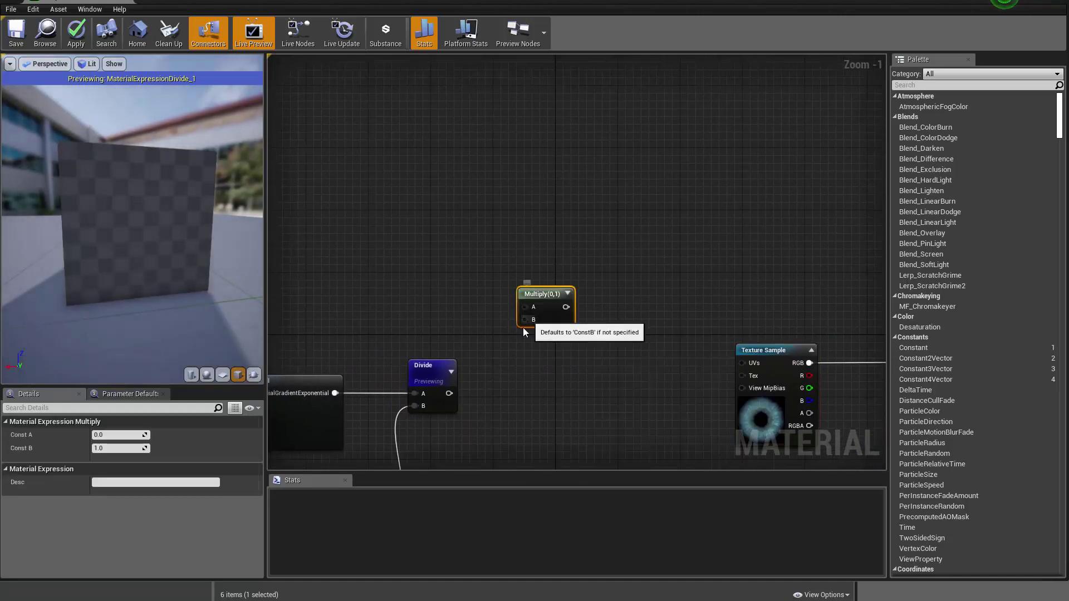
drag(525, 319, 449, 393)
Connect the Multiply(,-1) output of the commented refraction group to input A of the new Multiply node and preview it on the cube.
right_drag(300, 238, 529, 300)
scroll(529, 304, down, 3)
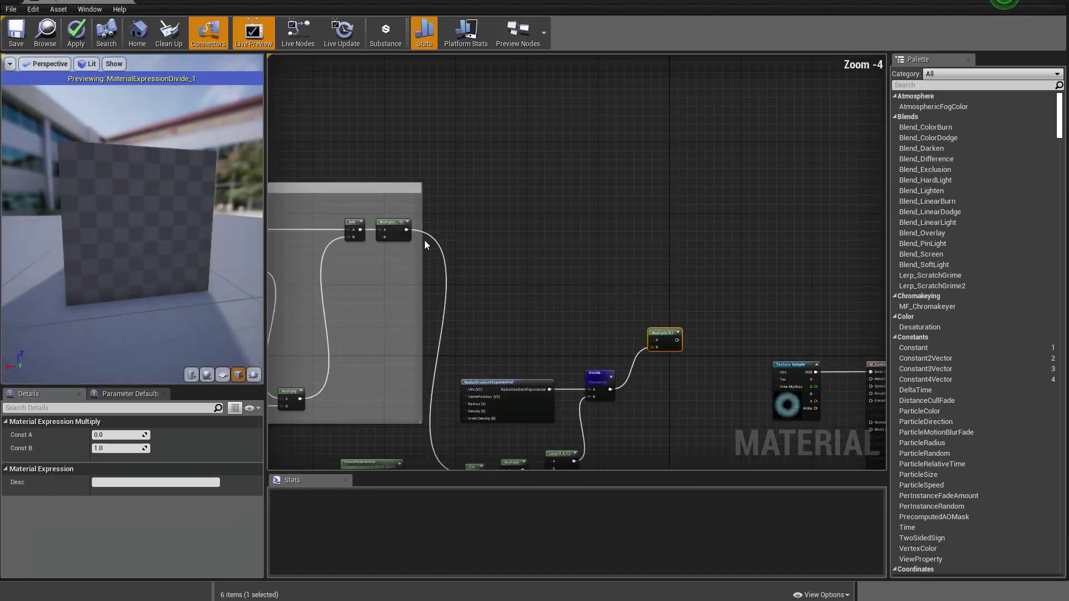
drag(422, 238, 670, 290)
scroll(648, 320, up, 3)
scroll(651, 340, up, 1)
right_click(650, 340)
click(667, 348)
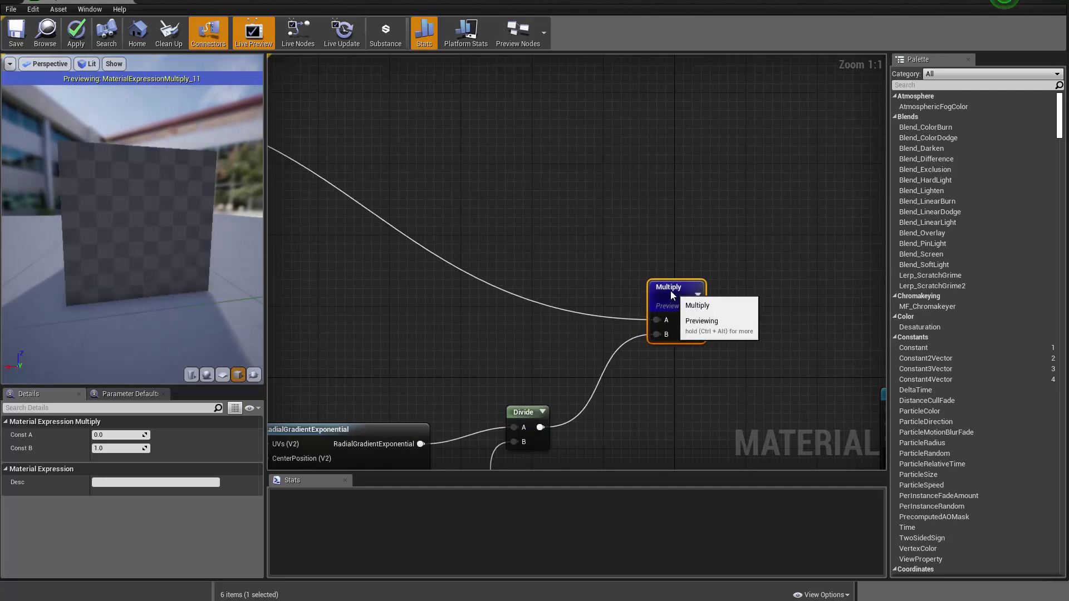
mouse_move(114, 269)
mouse_down()
mouse_move(162, 240)
mouse_move(106, 272)
mouse_up()
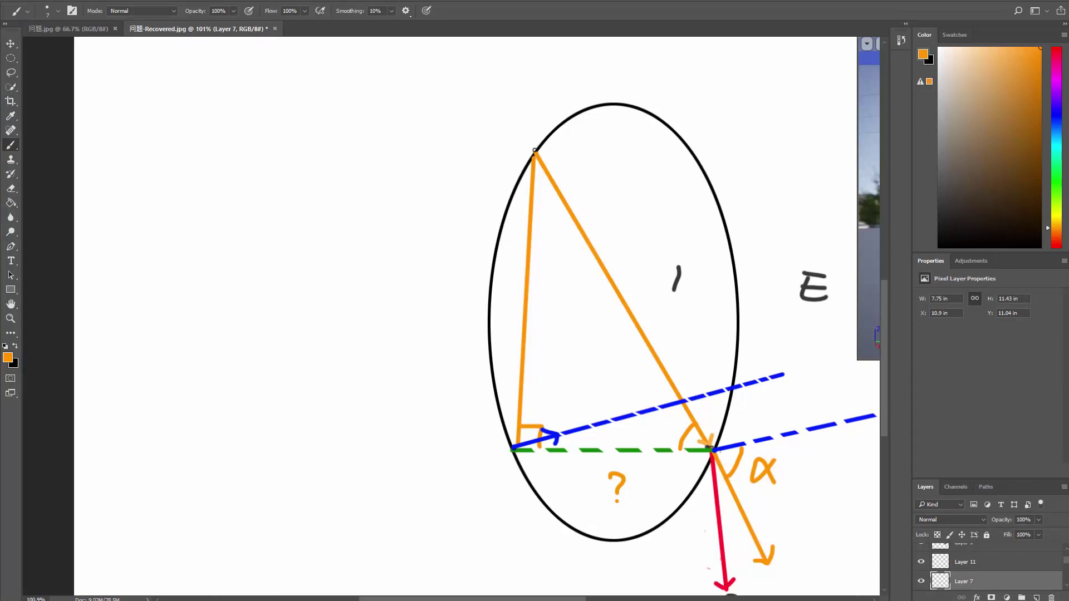
Switch to Photoshop and mark both ends of the slanted orange line inside the ellipse with short orange strokes.
drag(534, 151, 563, 135)
drag(711, 449, 748, 420)
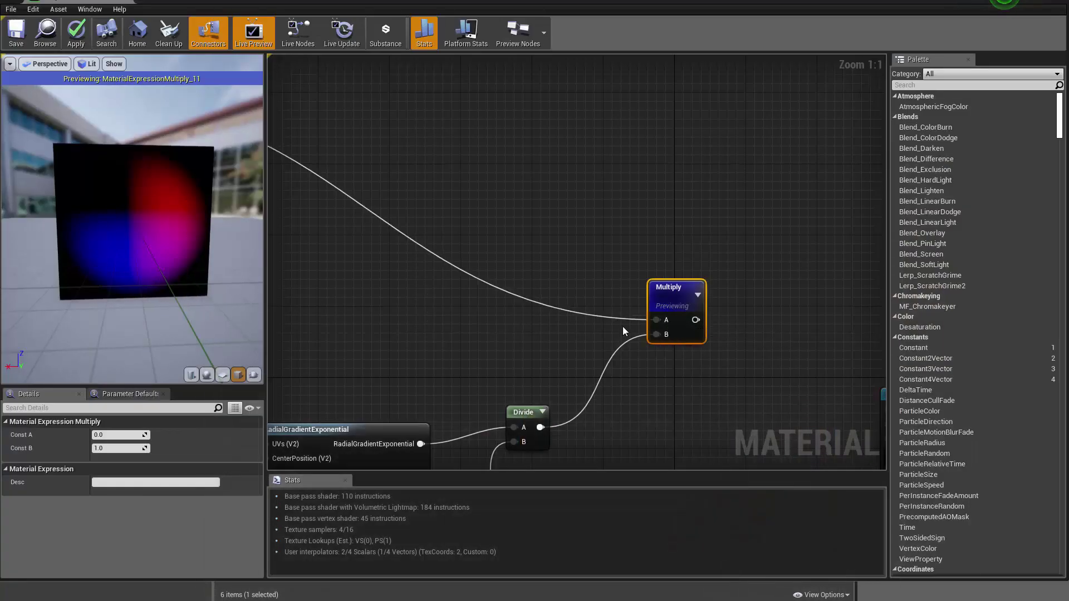
Review the new Multiply's inputs, then in Photoshop thicken the slanted orange line and add a short orange stroke on the outgoing arrow.
right_drag(270, 171, 555, 268)
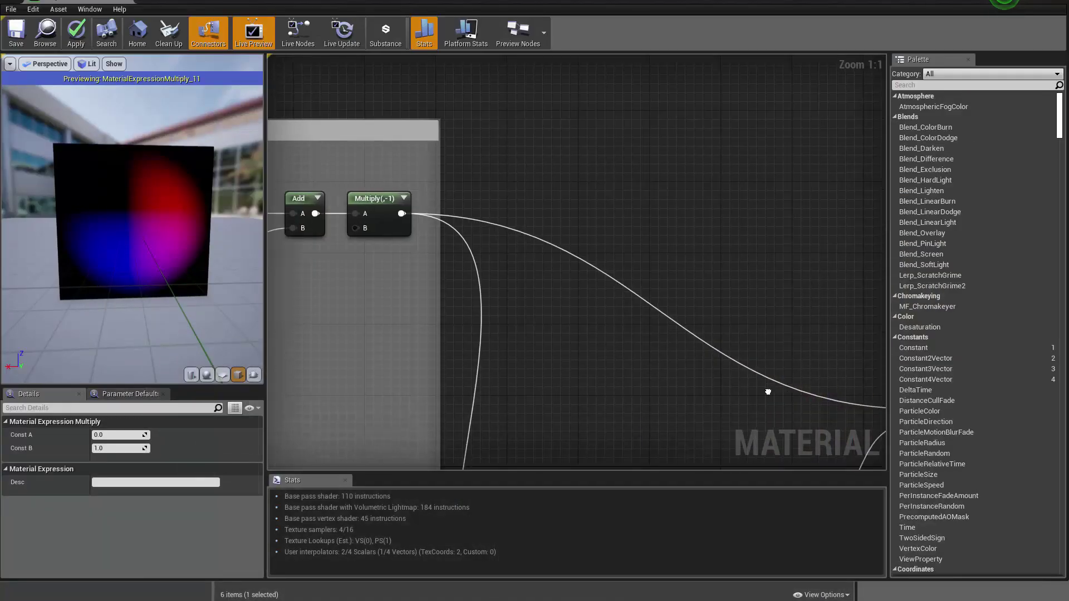
right_drag(640, 418, 723, 328)
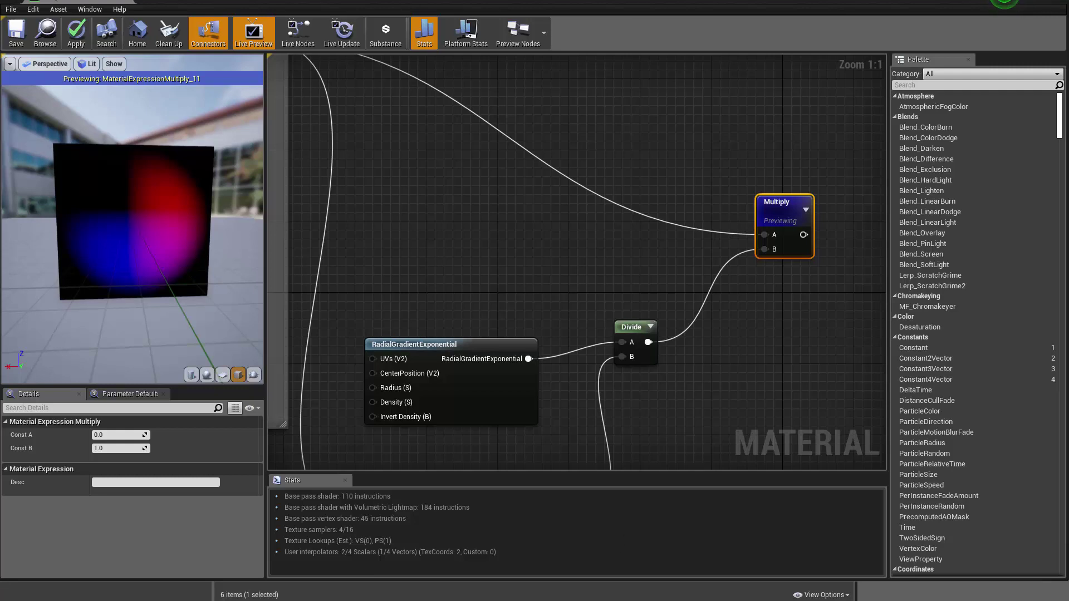
key(alt+Tab)
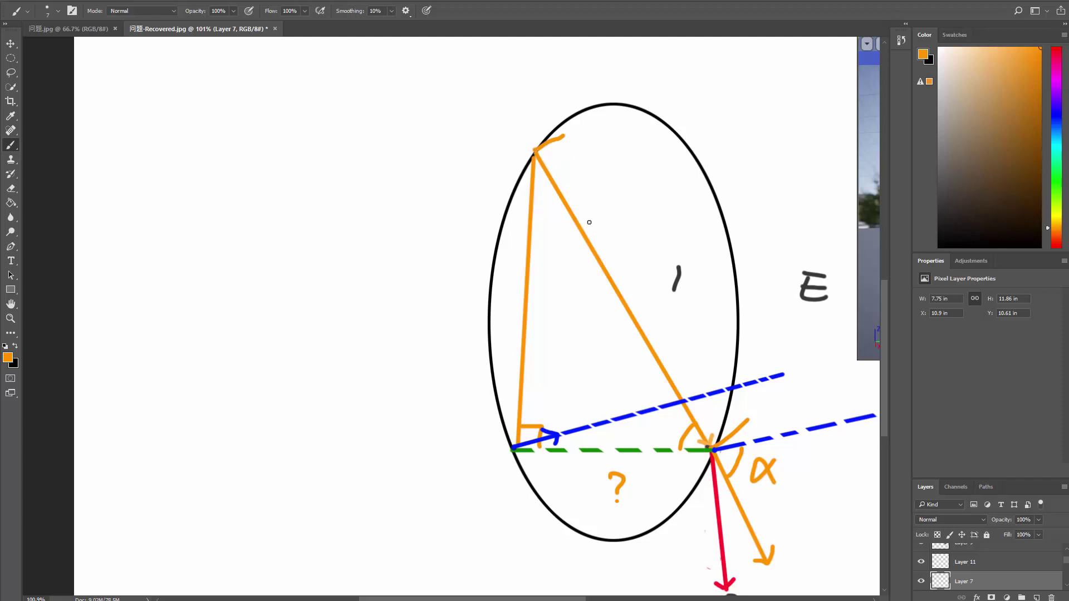
shift+click(709, 443)
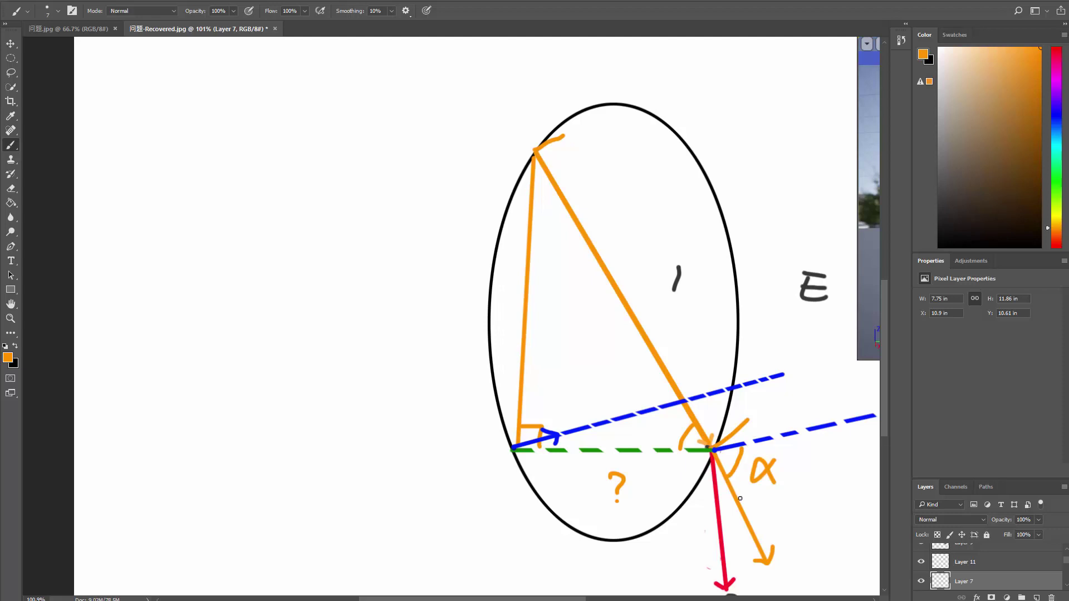
drag(740, 498, 769, 493)
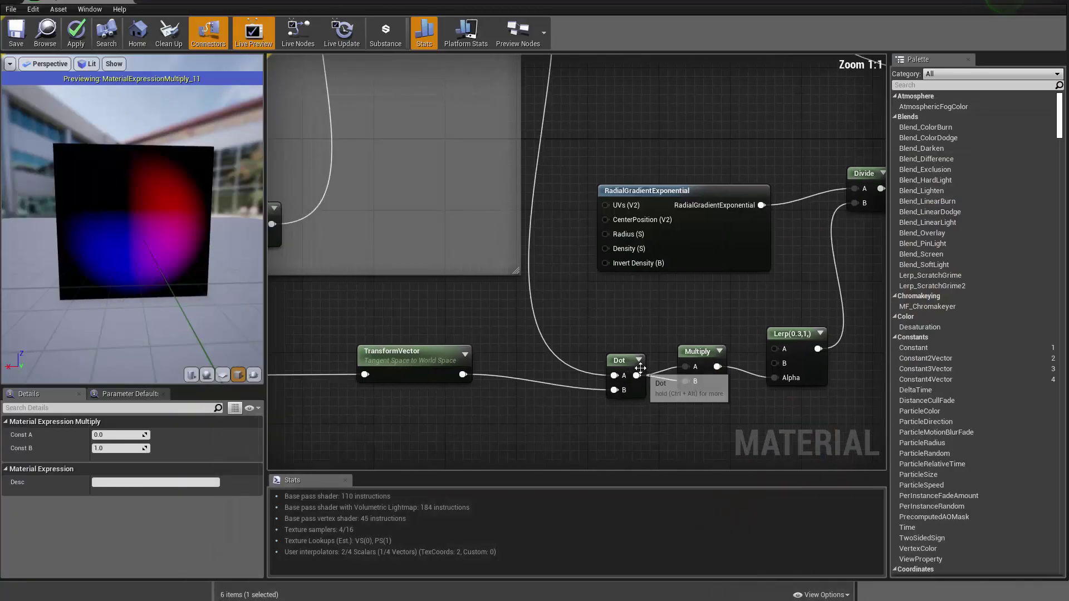
Shift the Dot, squaring Multiply and Lerp nodes slightly toward the TransformVector node.
click(621, 369)
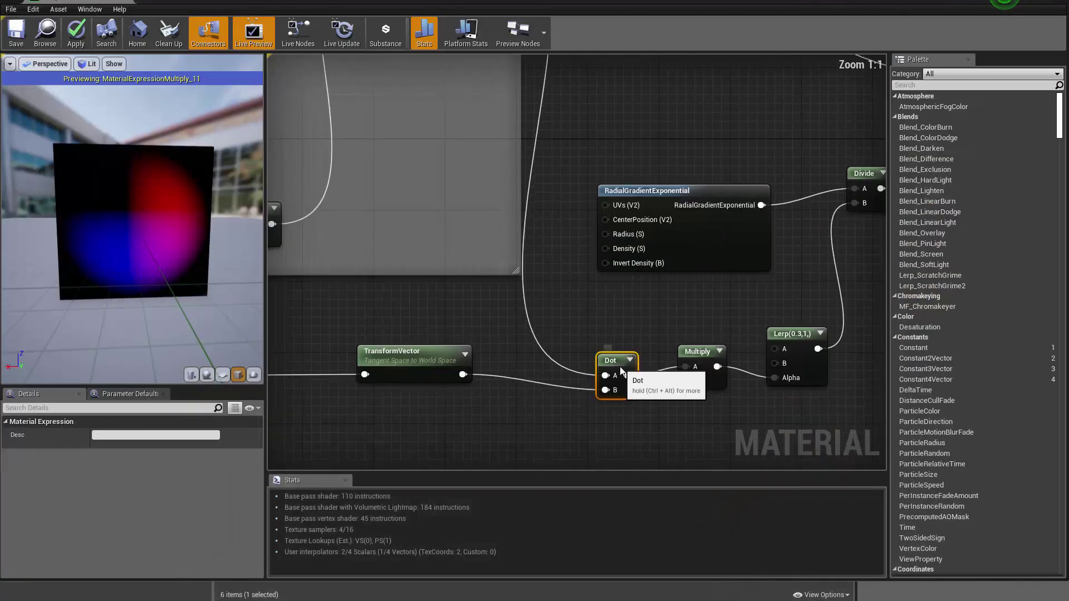
drag(695, 356, 687, 356)
drag(791, 339, 781, 340)
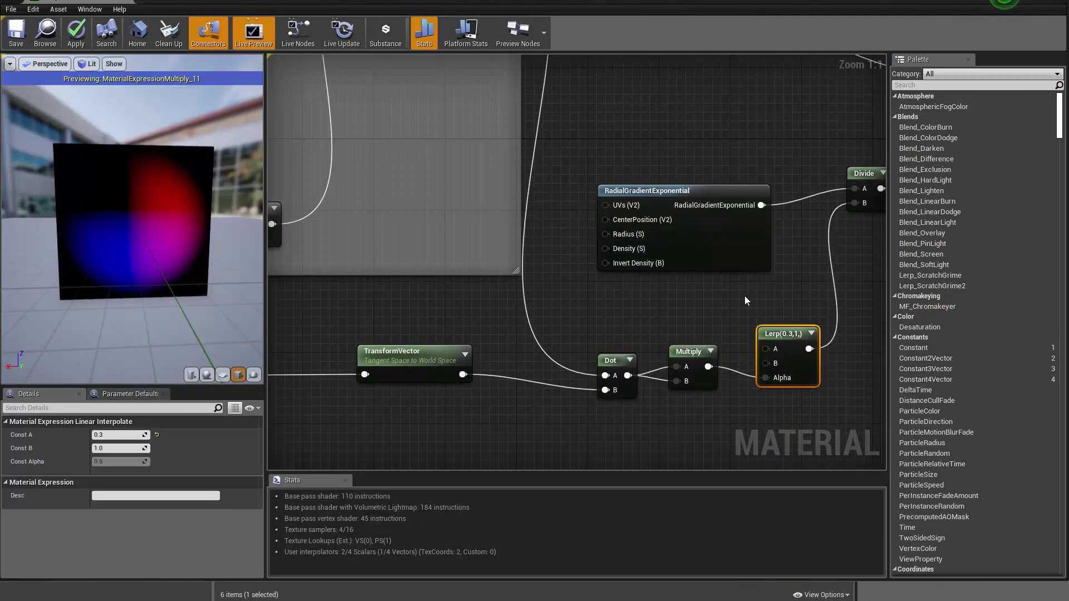
Align the Divide node with the RadialGradientExponential output and lower the new Multiply node level with Divide.
right_drag(746, 301, 550, 317)
mouse_move(671, 190)
mouse_down()
mouse_move(667, 210)
mouse_move(675, 209)
mouse_up()
right_drag(782, 240, 709, 331)
drag(744, 177, 745, 285)
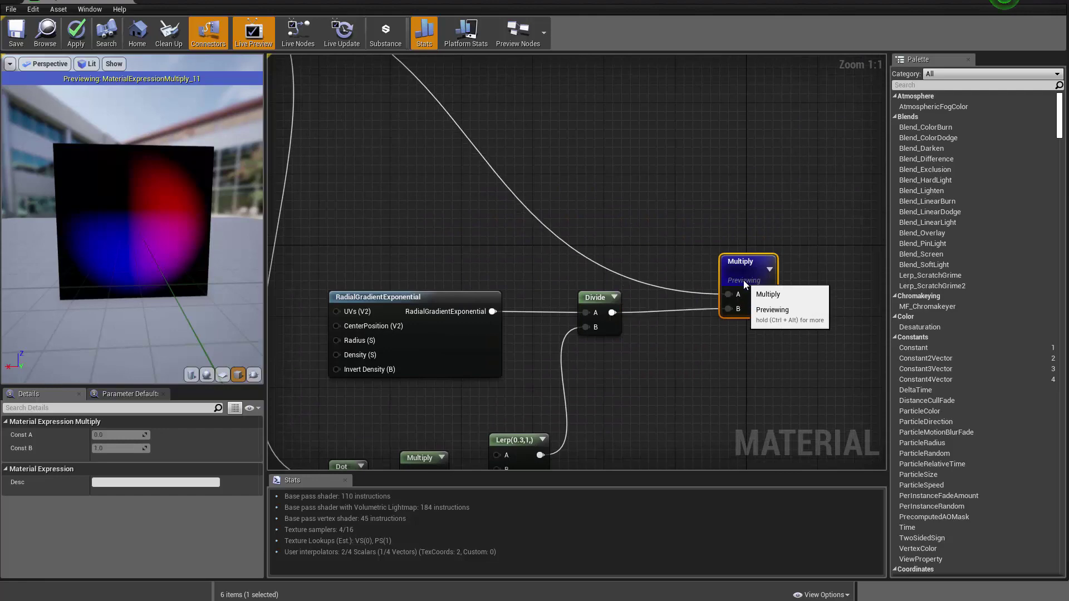
Select the Dot, Multiply and Lerp nodes and shift them together slightly, and move the previewed Multiply node closer to Divide.
right_drag(538, 466, 690, 365)
drag(756, 285, 459, 433)
click(587, 329)
drag(455, 330, 699, 436)
drag(686, 368, 667, 357)
right_drag(772, 337, 674, 420)
right_drag(527, 232, 624, 415)
right_drag(659, 294, 402, 146)
drag(628, 278, 584, 276)
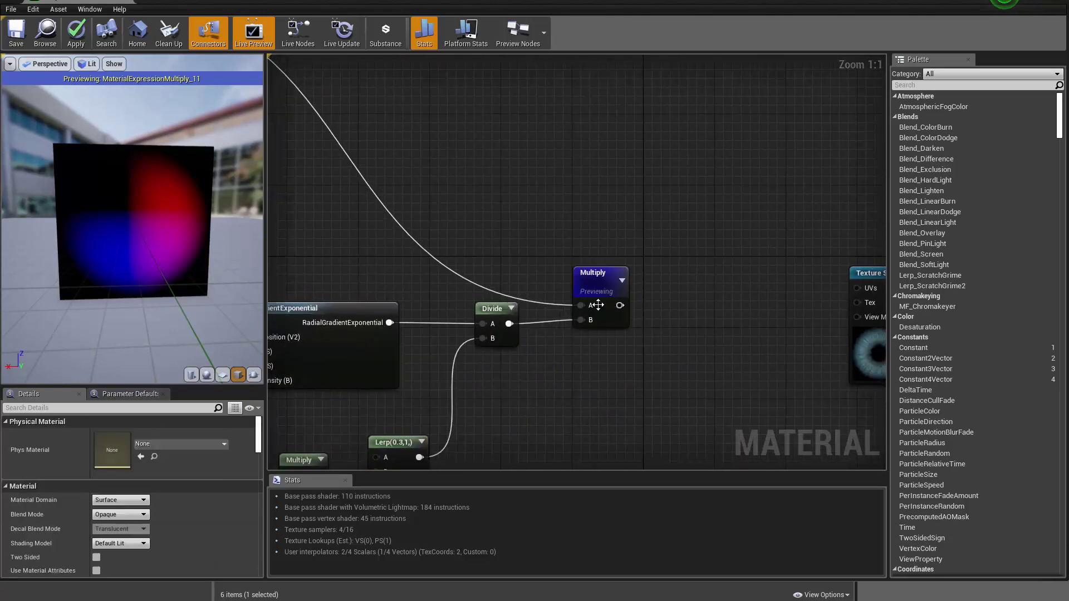
Orbit the preview cube to examine the Multiply result from different angles.
right_drag(520, 222, 672, 287)
click(721, 359)
drag(184, 245, 212, 245)
mouse_move(134, 234)
mouse_down()
mouse_move(184, 228)
mouse_move(161, 245)
mouse_move(178, 222)
mouse_move(139, 223)
mouse_move(183, 239)
mouse_move(128, 223)
mouse_move(150, 228)
mouse_up()
drag(201, 253, 131, 280)
Select the radial gradient, dot-product and final Multiply nodes and move them together lower than the iris Texture Sample.
scroll(593, 326, down, 7)
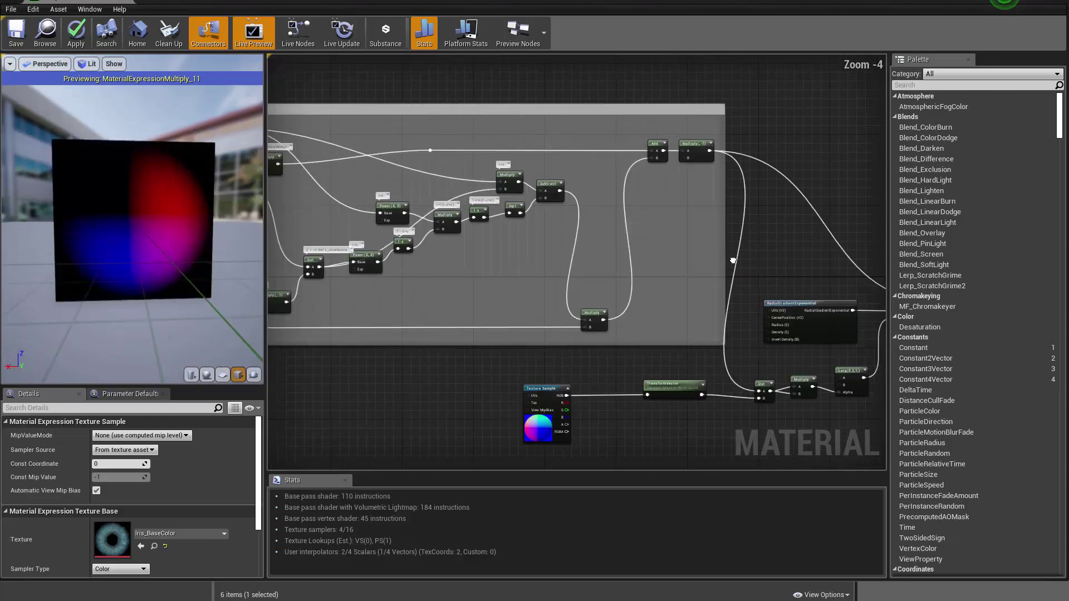
right_drag(638, 326, 465, 332)
scroll(465, 332, up, 2)
drag(735, 256, 552, 366)
shift+drag(386, 410, 503, 339)
drag(503, 341, 529, 412)
right_drag(562, 372, 334, 330)
scroll(496, 339, up, 3)
click(497, 340)
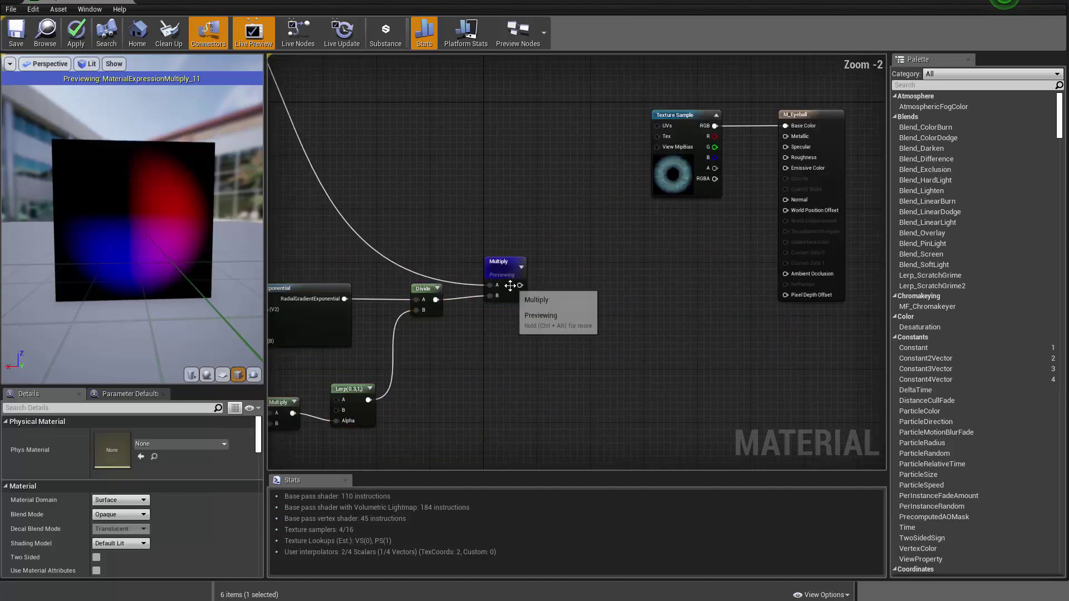
Move the iris Texture Sample node closer to M_Eyeball, leaving more space after the previewed Multiply node.
click(511, 285)
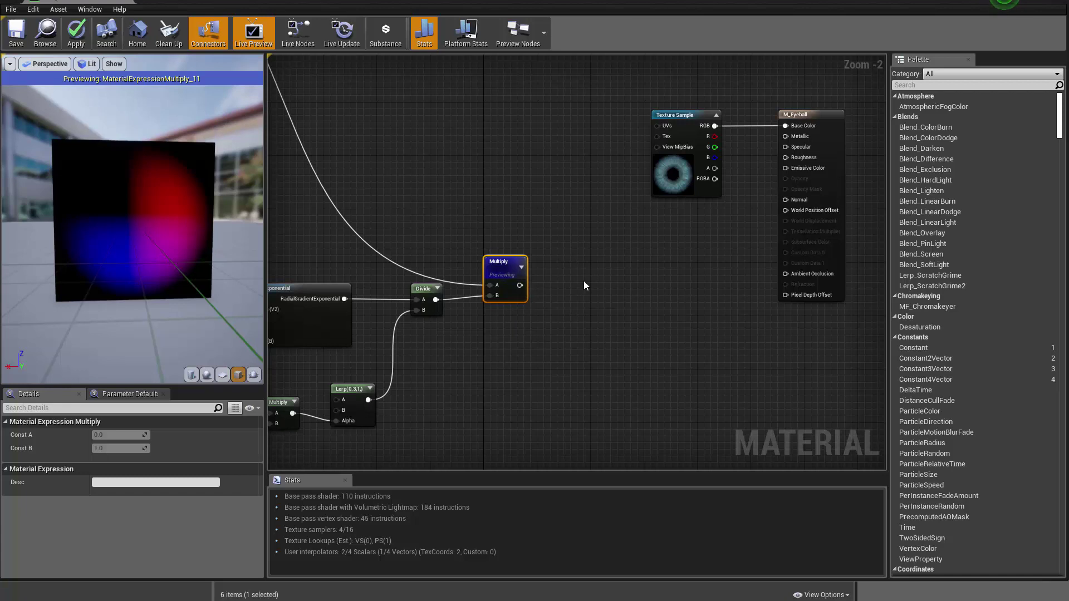
right_drag(585, 281, 574, 374)
scroll(573, 375, up, 2)
click(613, 240)
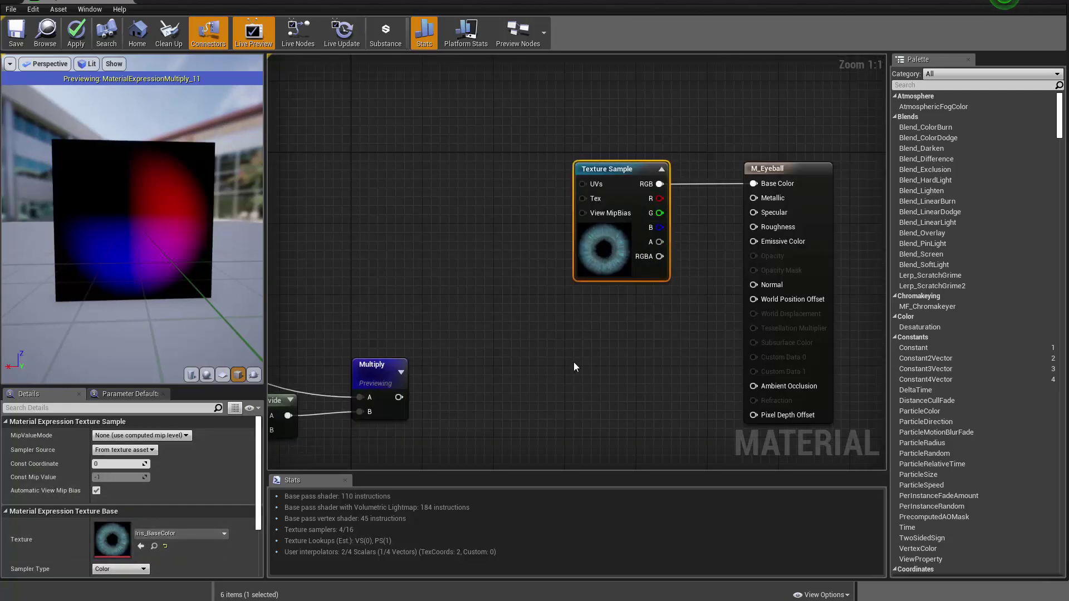
drag(618, 260, 645, 262)
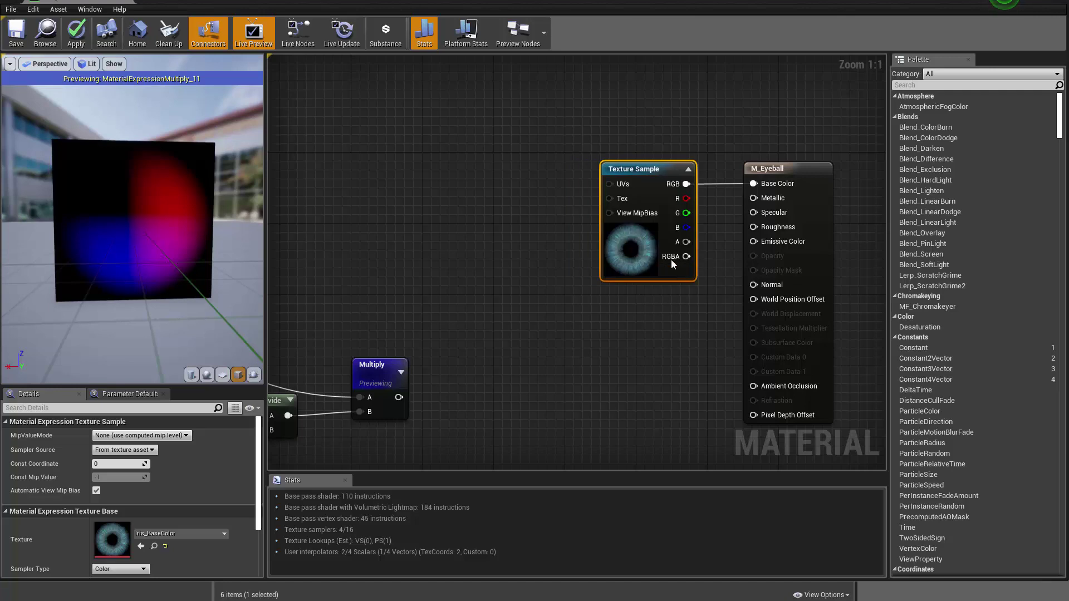